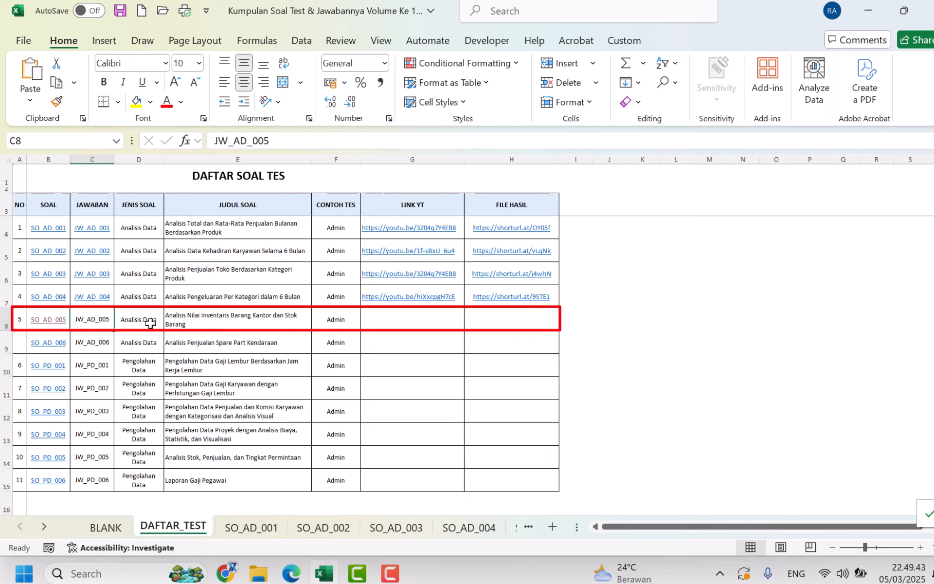
- Open the SO_AD_005 question sheet through its link in the test list
click(150, 323)
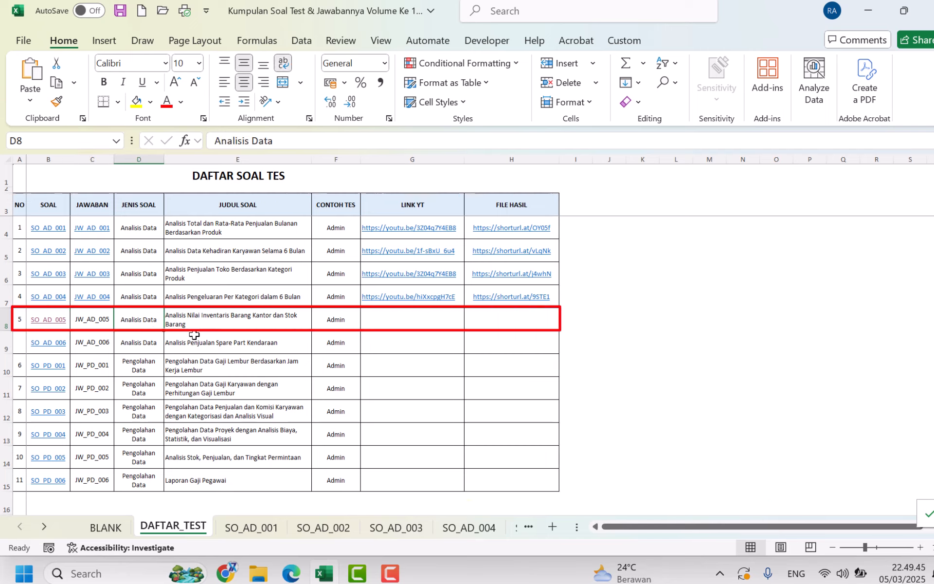
click(209, 326)
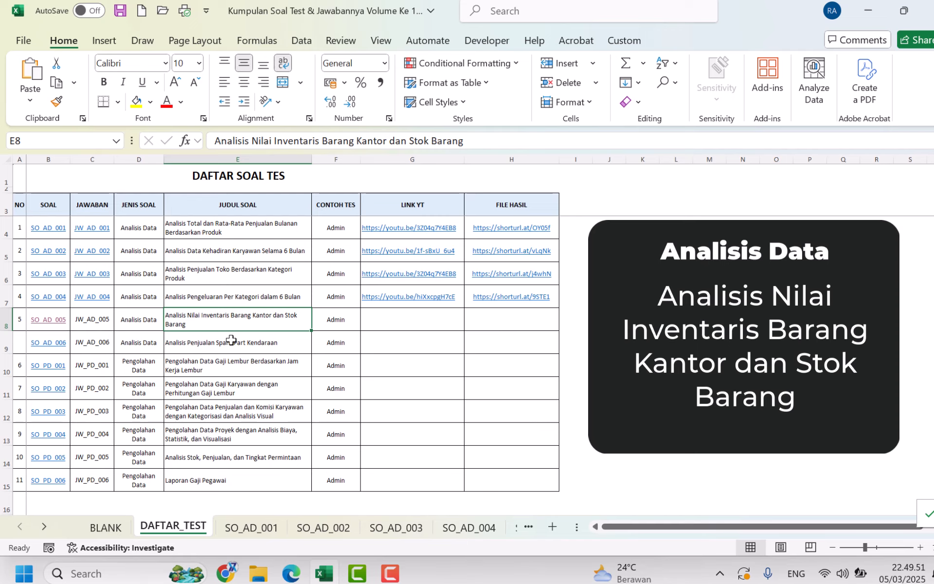
click(324, 328)
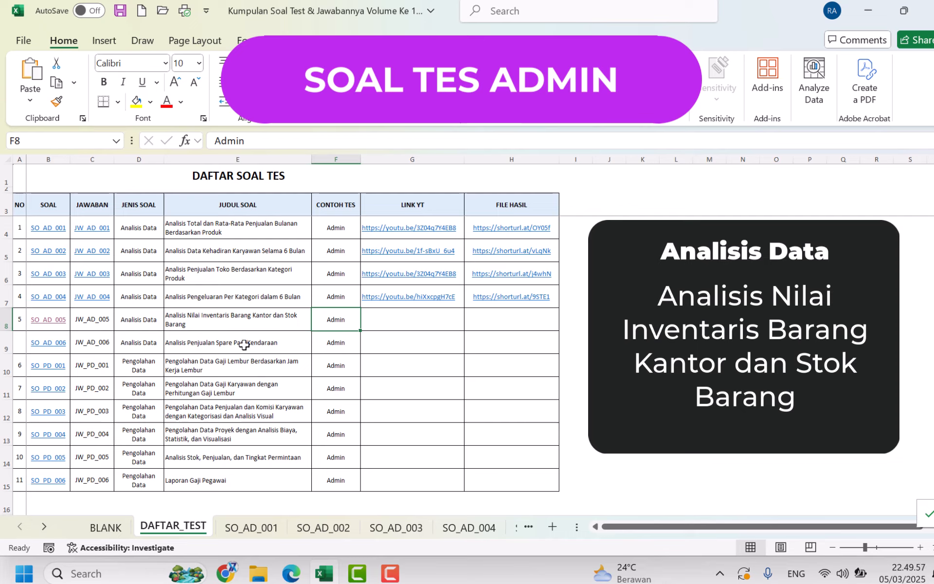
click(108, 316)
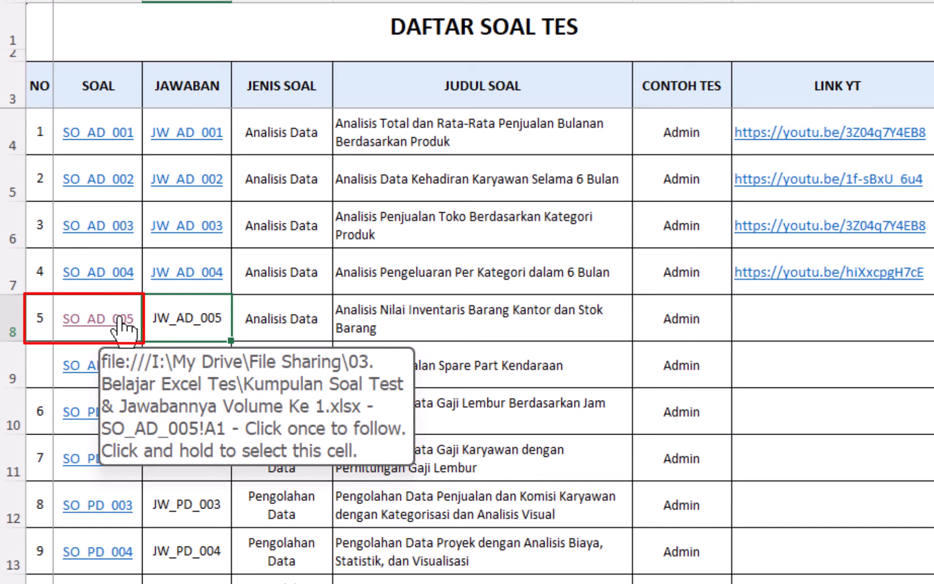
click(118, 321)
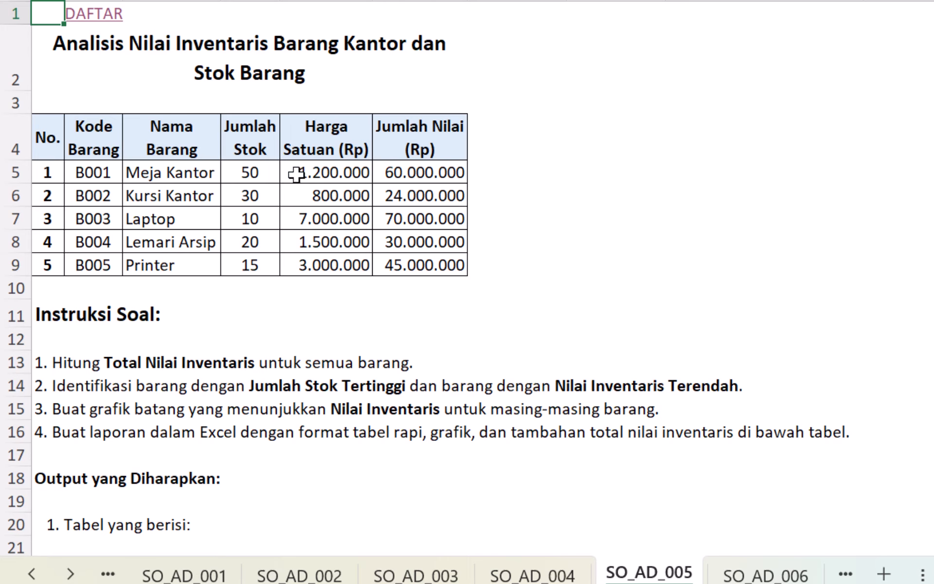
- Create a copy of the SO_AD_005 sheet at the end of the same workbook
right_click(663, 578)
click(729, 309)
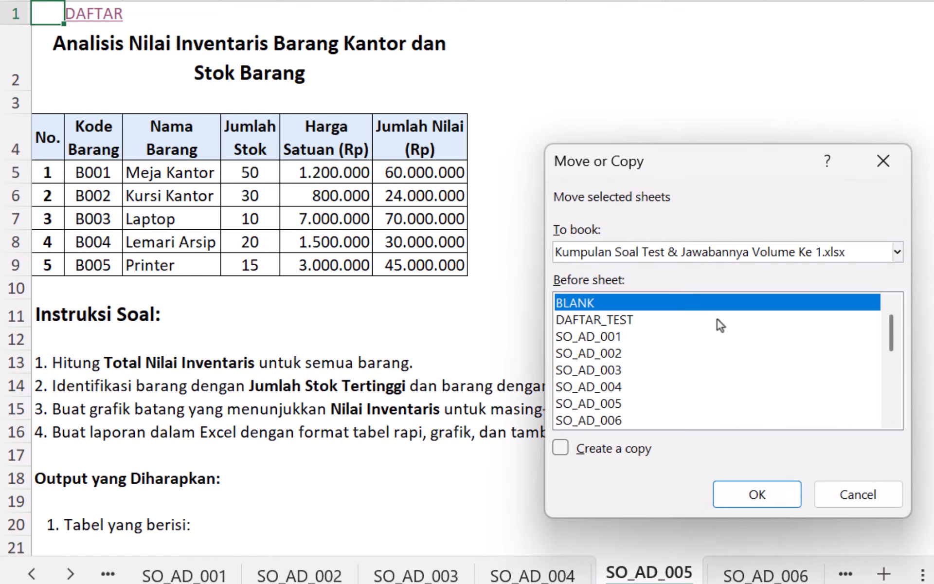
scroll(702, 346, down, 4)
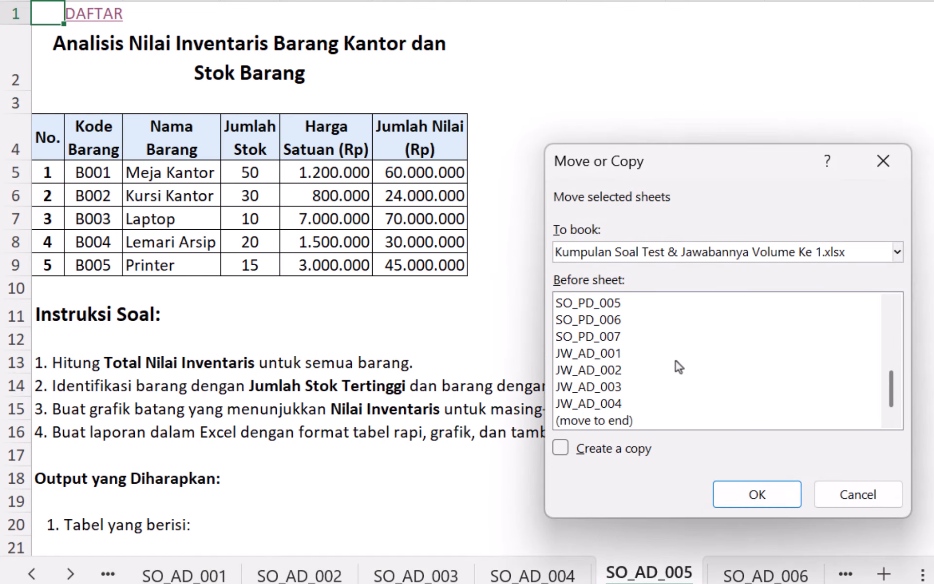
scroll(626, 351, up, 3)
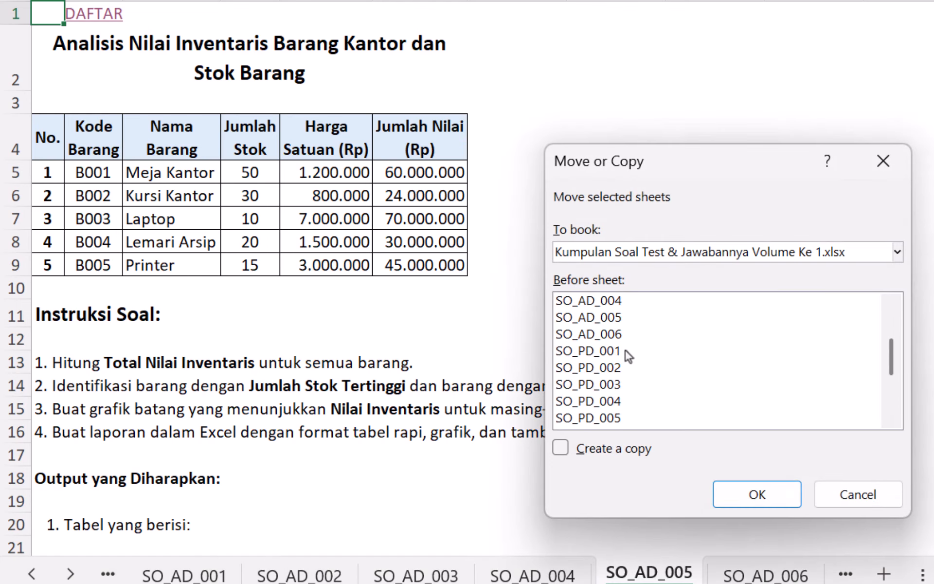
scroll(635, 352, down, 3)
scroll(644, 369, up, 1)
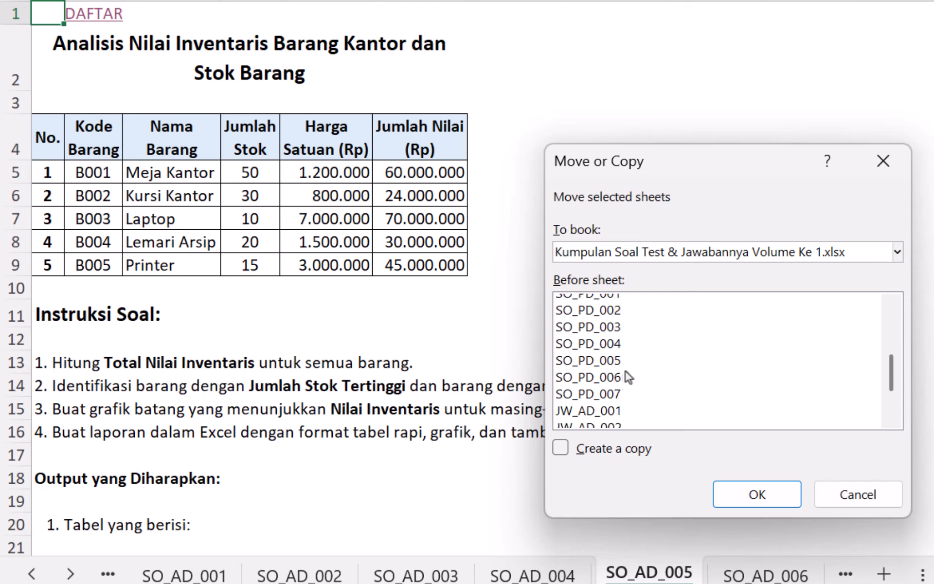
scroll(623, 369, up, 2)
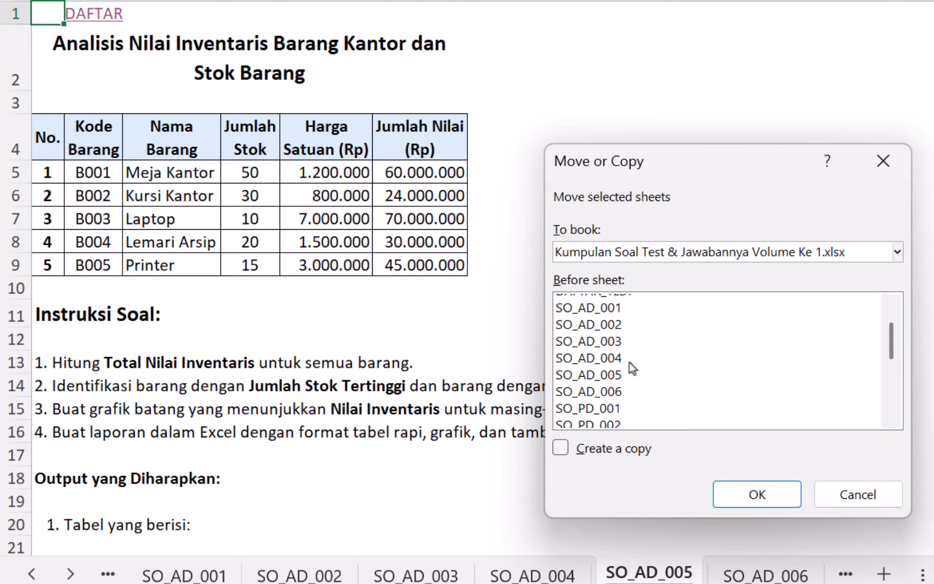
click(608, 376)
scroll(629, 418, down, 3)
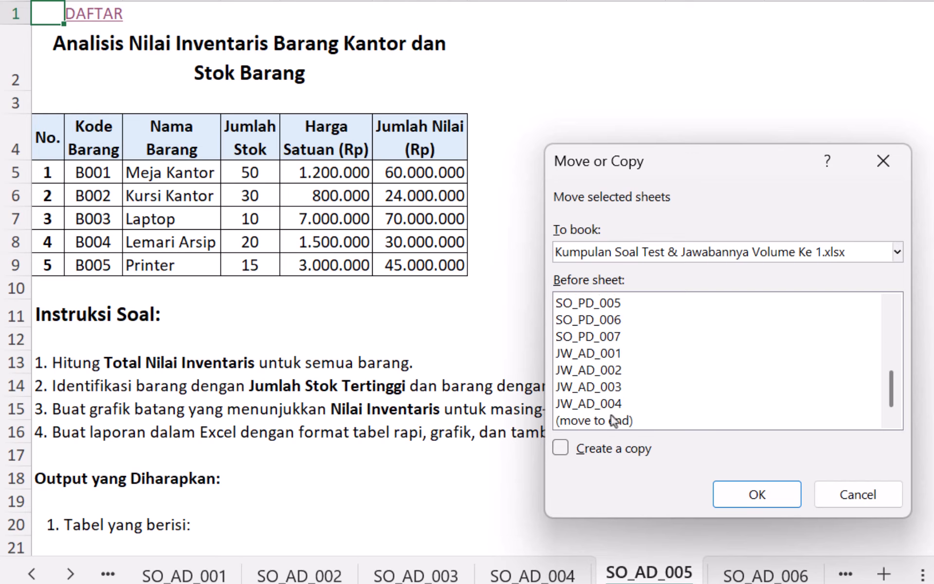
click(611, 421)
click(636, 446)
click(755, 494)
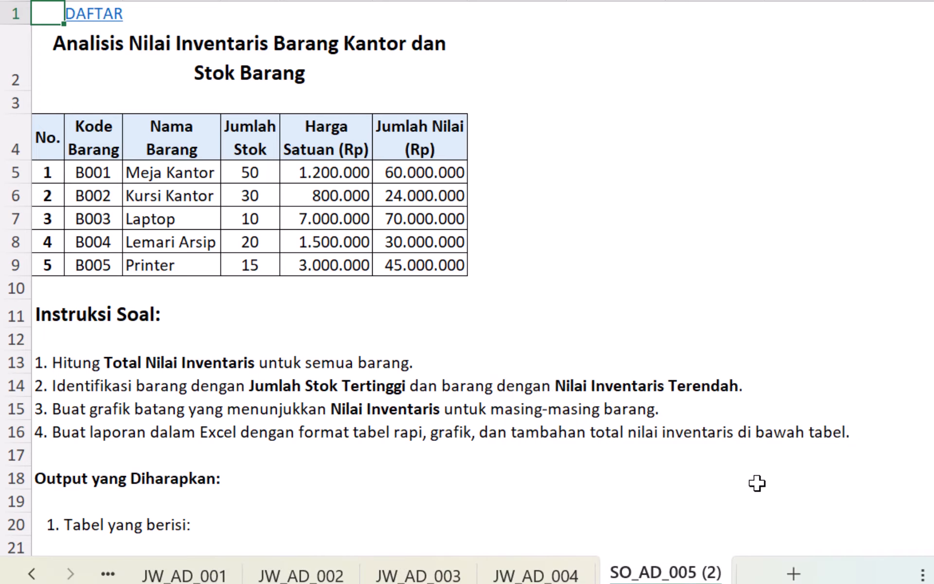
- Copy the name of the JW_AD_004 sheet and return to the SO_AD_005 (2) sheet
click(569, 569)
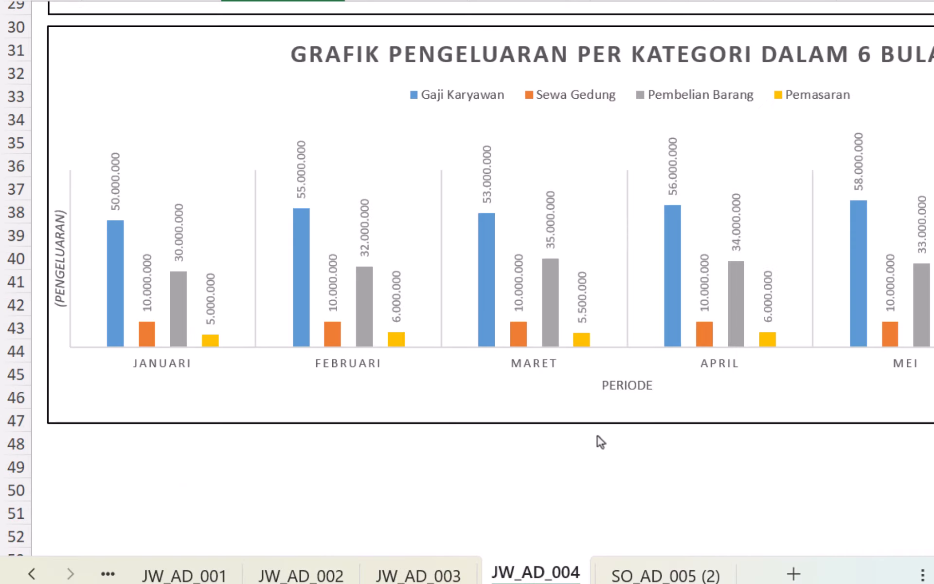
right_click(551, 572)
click(643, 255)
key(ctrl+c)
click(662, 572)
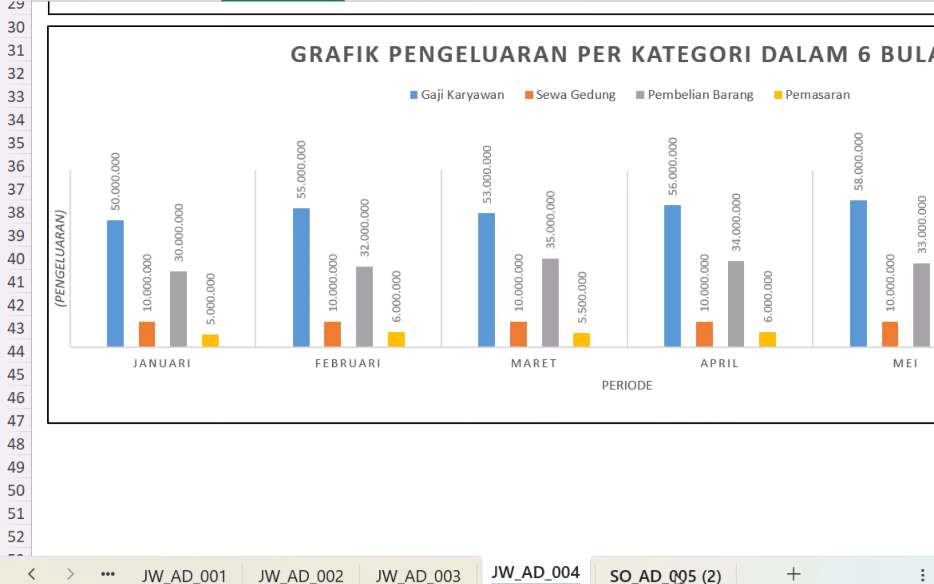
right_click(666, 571)
key(Escape)
click(715, 265)
key(ctrl+v)
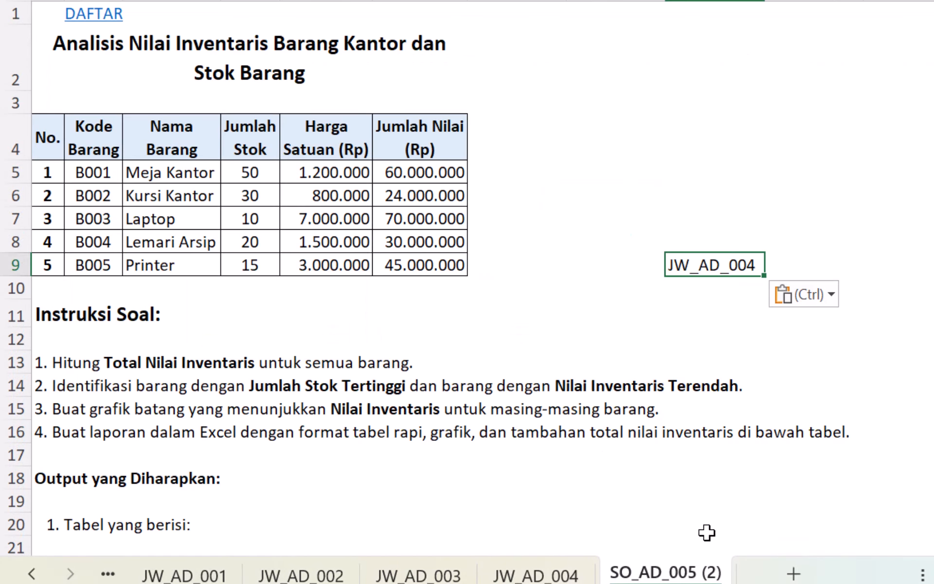
key(BackSpace)
key(Escape)
key(Delete)
- Rename the SO_AD_005 (2) sheet as JW_AD_005, reusing the copied sheet name with its last digit changed to 5
right_click(642, 579)
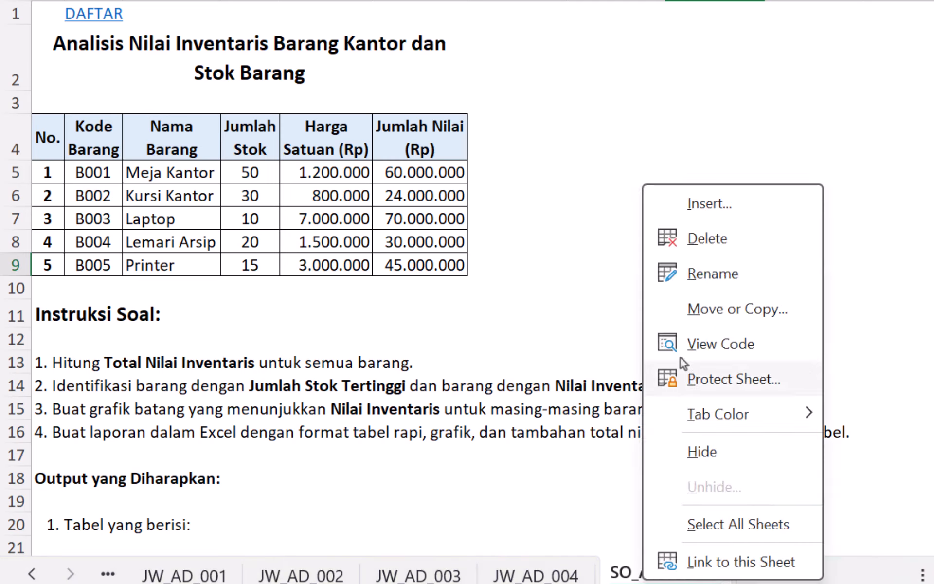
click(701, 273)
key(ctrl+v)
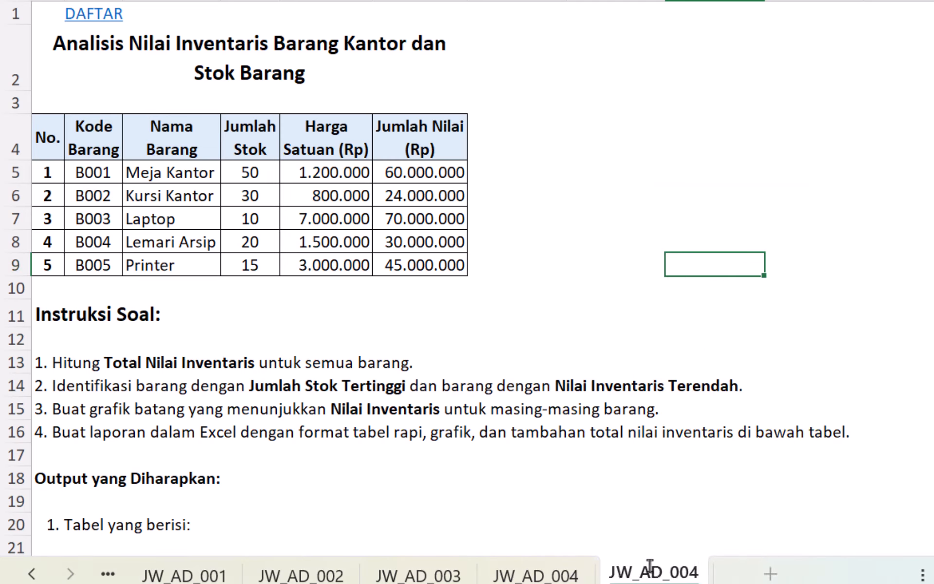
key(BackSpace)
text(5)
click(735, 476)
click(646, 321)
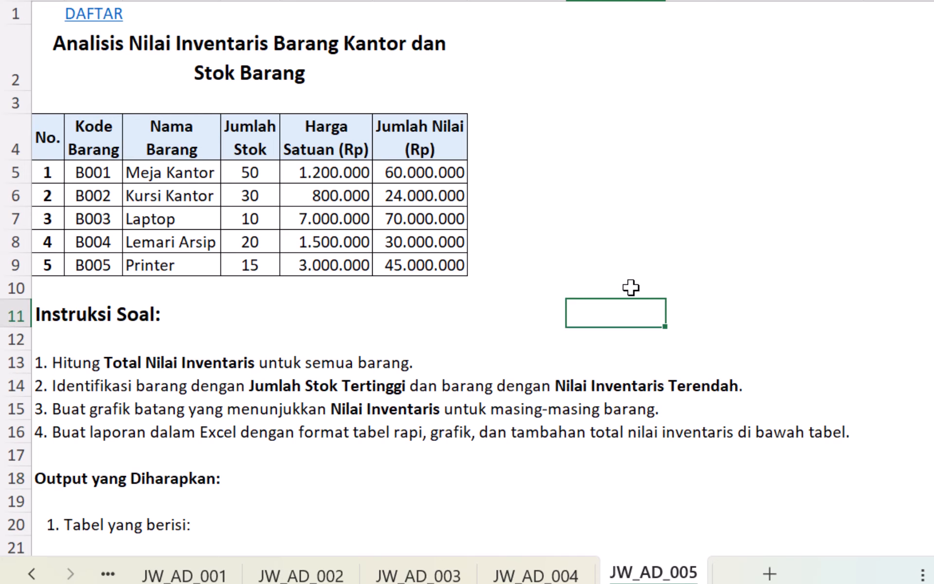
- Copy the instructions and expected output text in A11:J30 on the JW_AD_005 sheet
scroll(607, 296, down, 2)
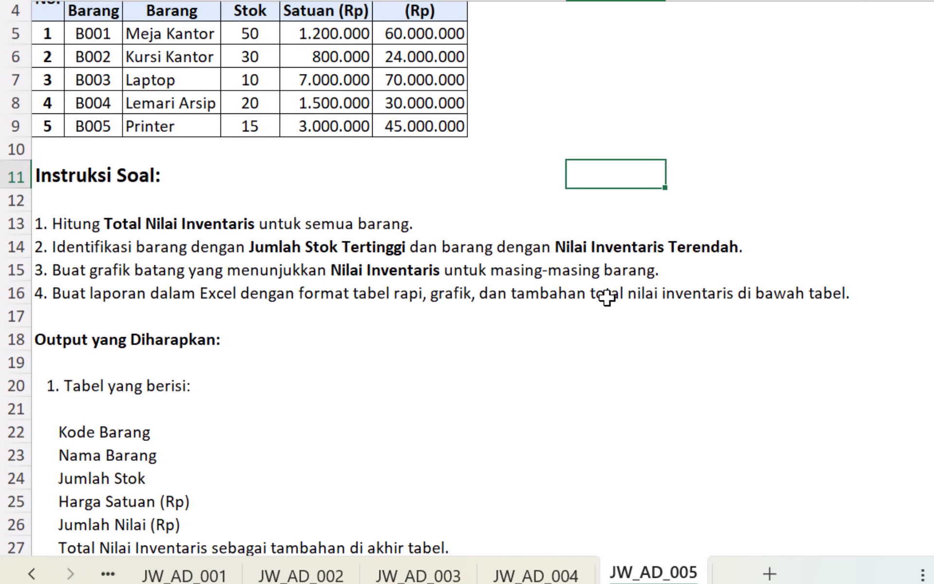
scroll(607, 298, up, 2)
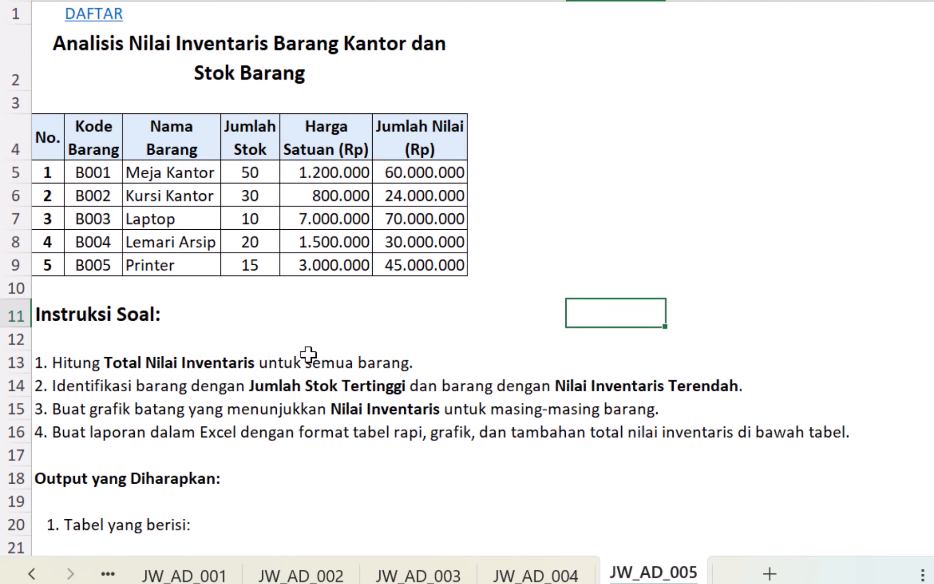
drag(47, 317, 783, 475)
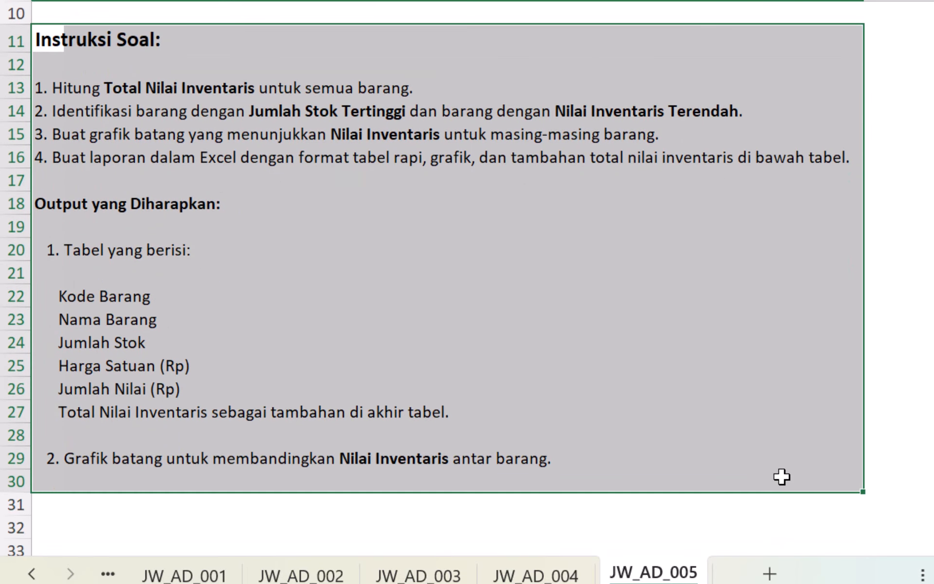
key(ctrl+c)
scroll(745, 372, up, 3)
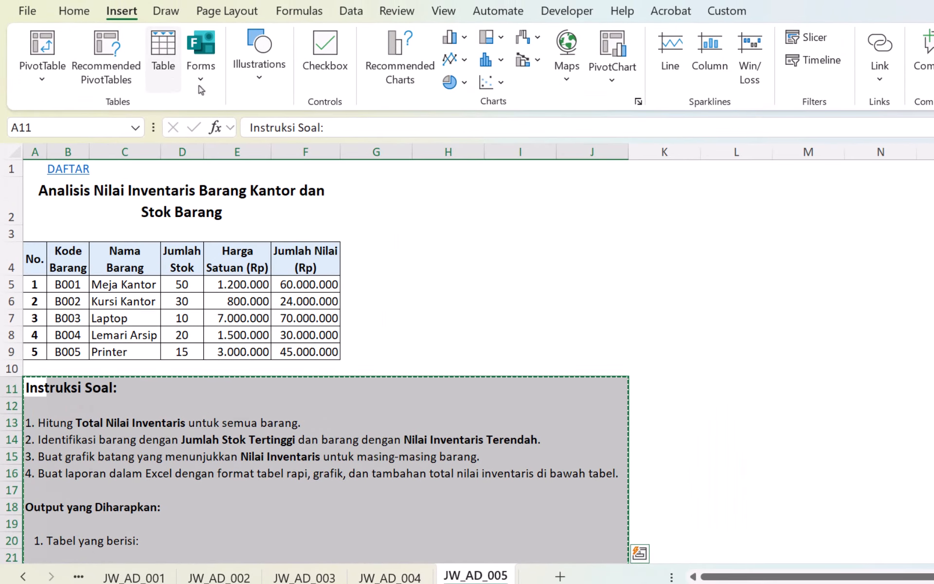
- Insert a text box spanning about columns J to N and rows 3 to 17, and paste the copied instructions into it
click(261, 94)
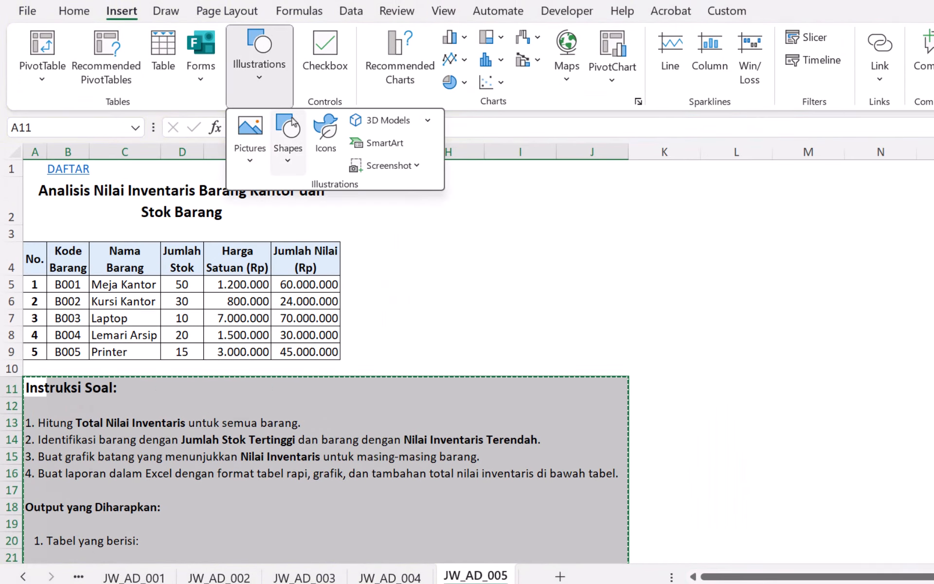
click(294, 168)
click(282, 217)
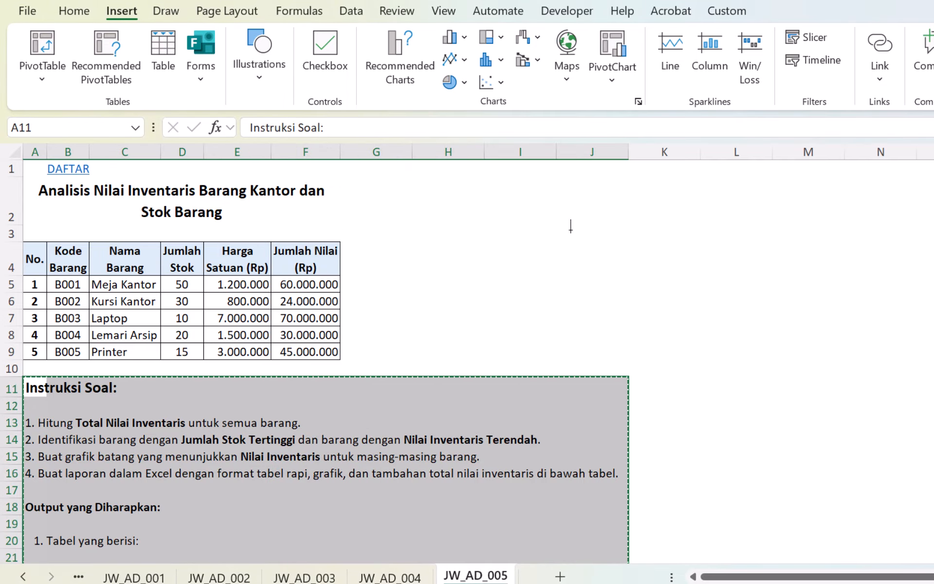
drag(570, 226, 930, 485)
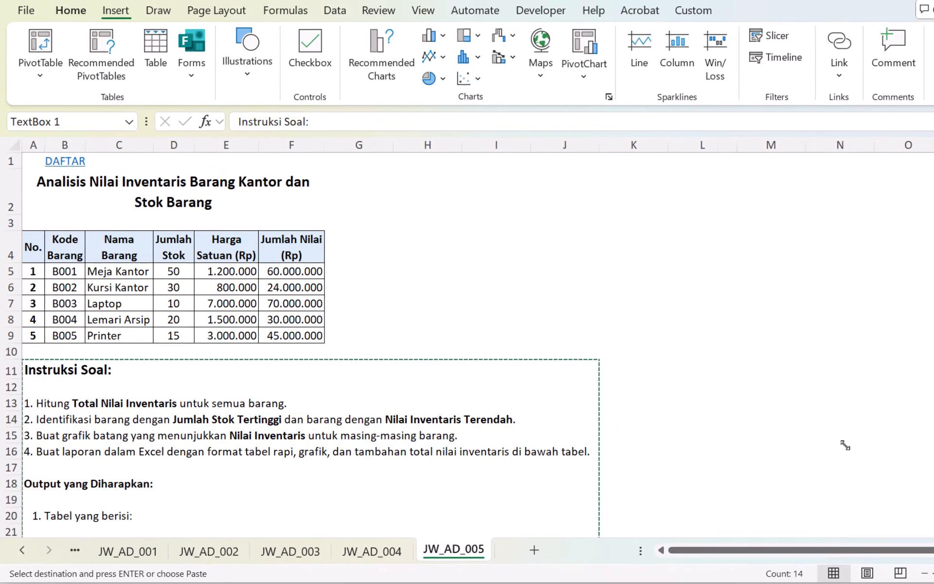
key(ctrl+v)
- Clear the original instructions and expected output text from the cells below the table, starting at A11 across columns A to J
click(69, 396)
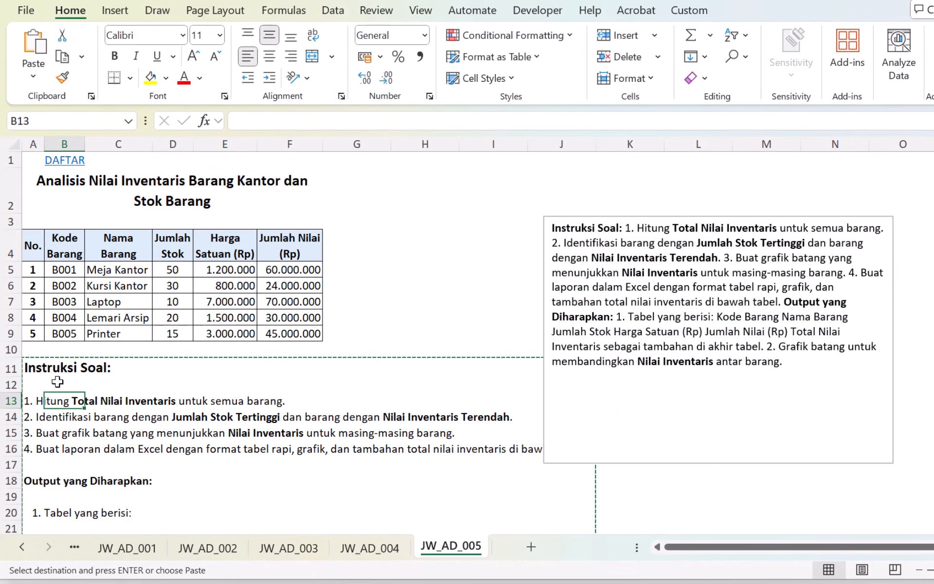
drag(36, 368, 564, 531)
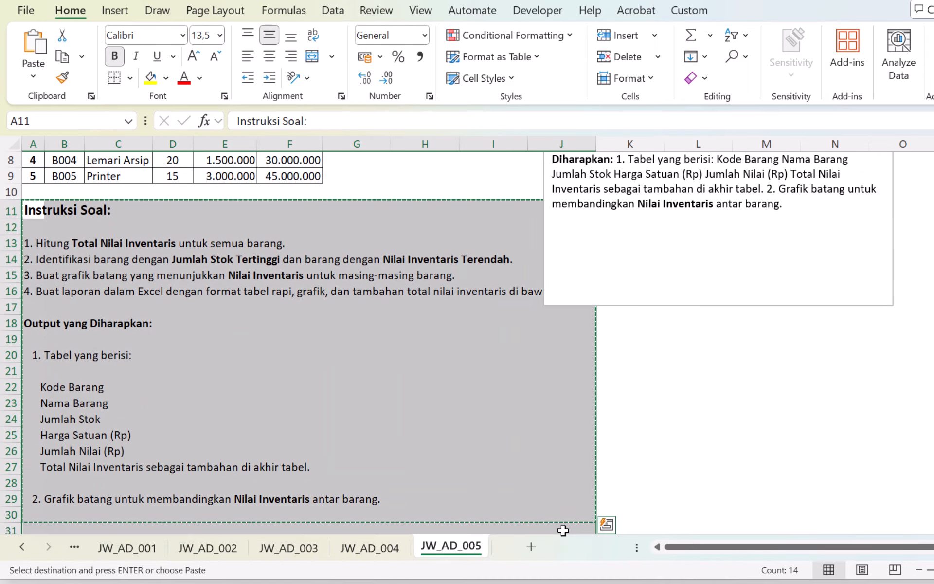
key(Delete)
scroll(457, 460, up, 3)
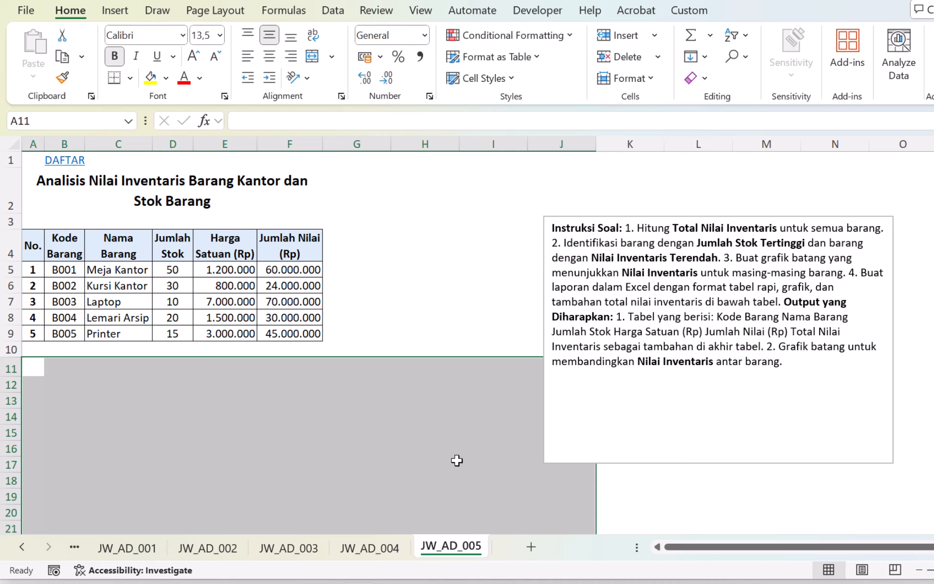
click(434, 332)
- Put each of the four numbered instructions under "Instruksi Soal:" on its own line in the text box
click(624, 287)
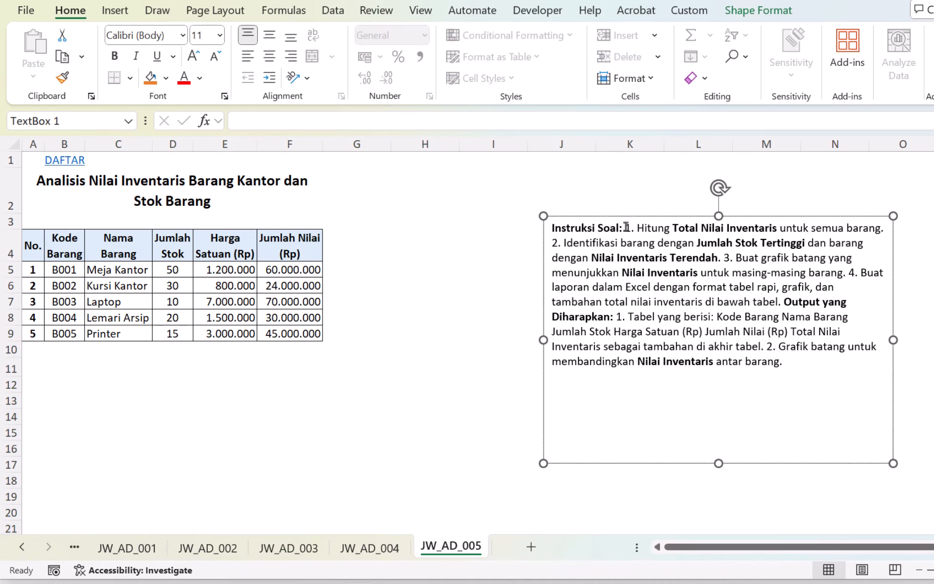
click(625, 228)
key(Return)
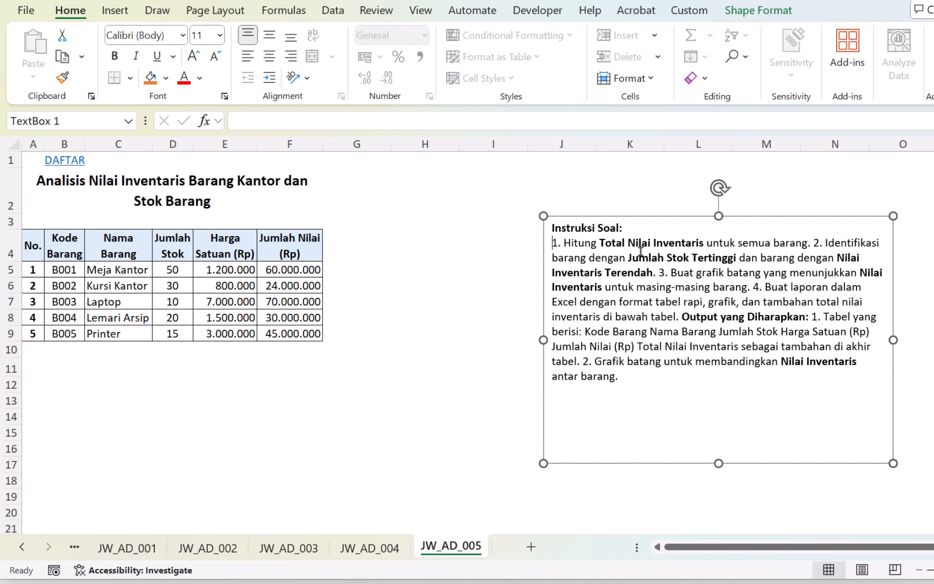
click(815, 246)
key(Return)
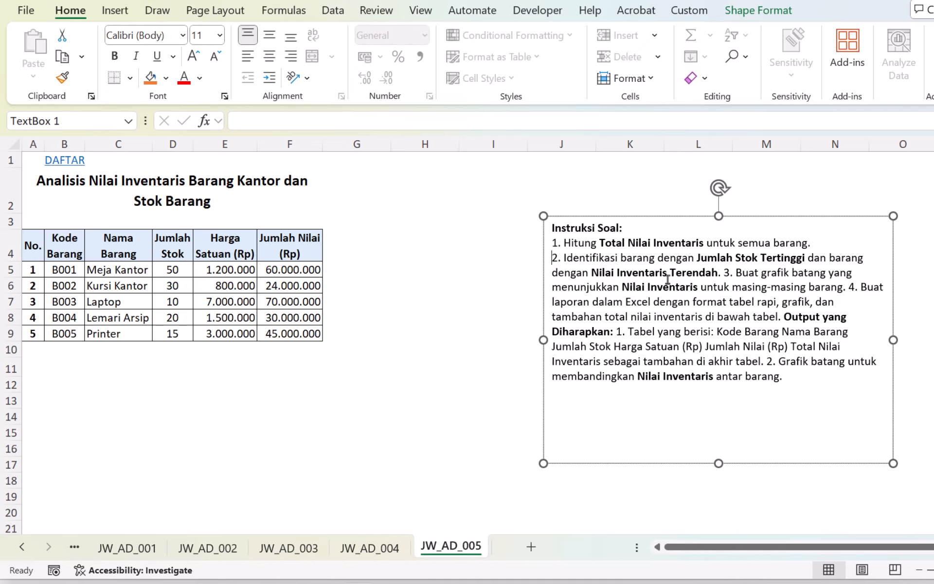
click(724, 273)
key(Return)
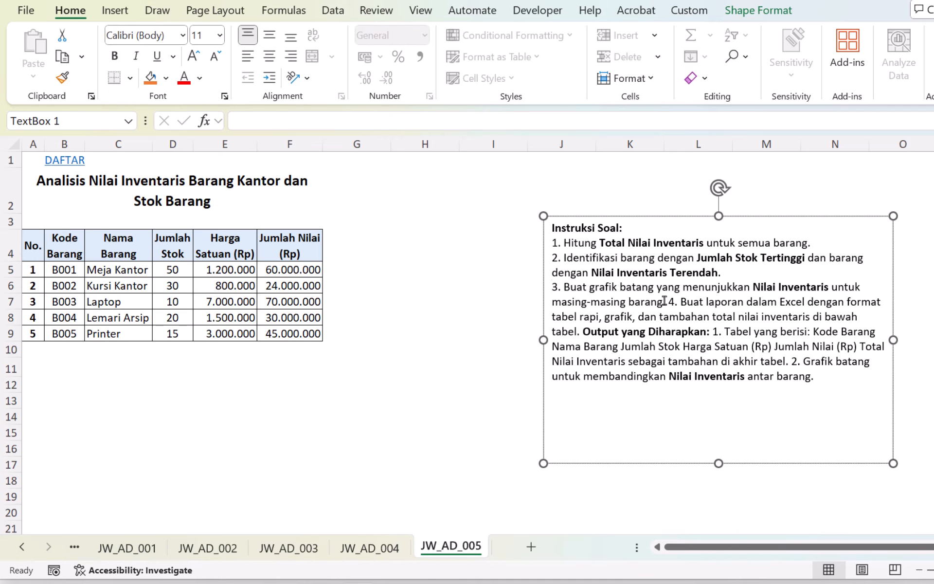
click(669, 302)
key(Return)
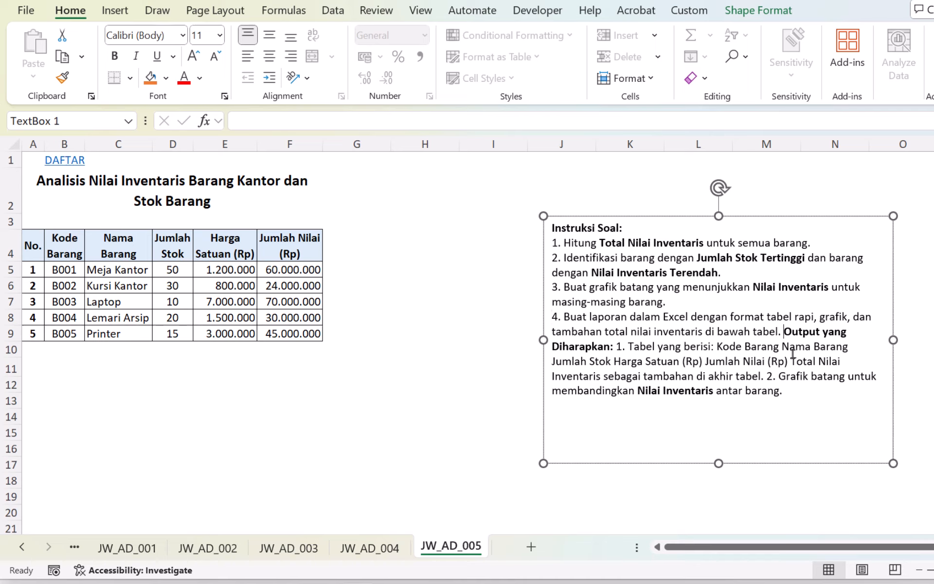
- Separate the "Output yang Diharapkan:" heading with a blank line above it and start its first item on a new line
key(Return)
key(Return)
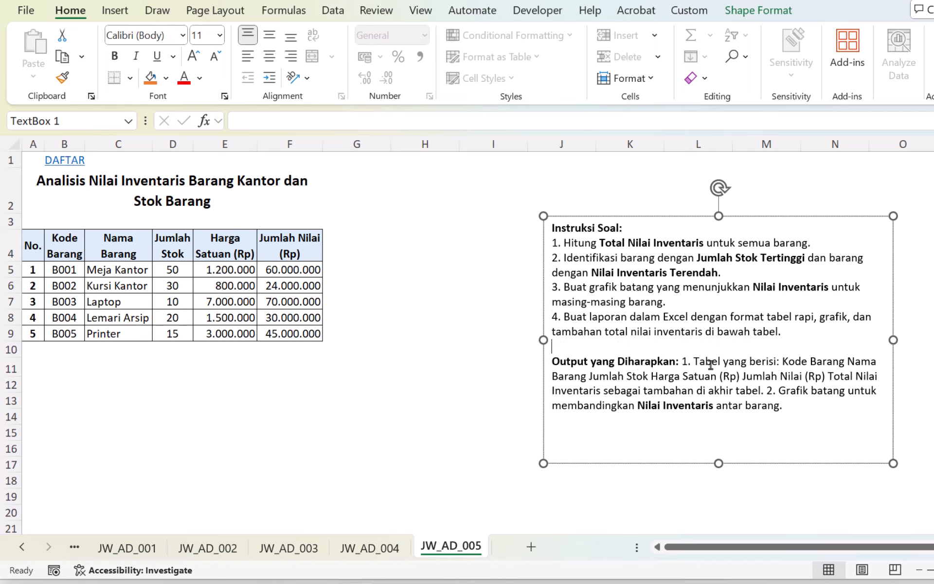
click(682, 363)
key(Return)
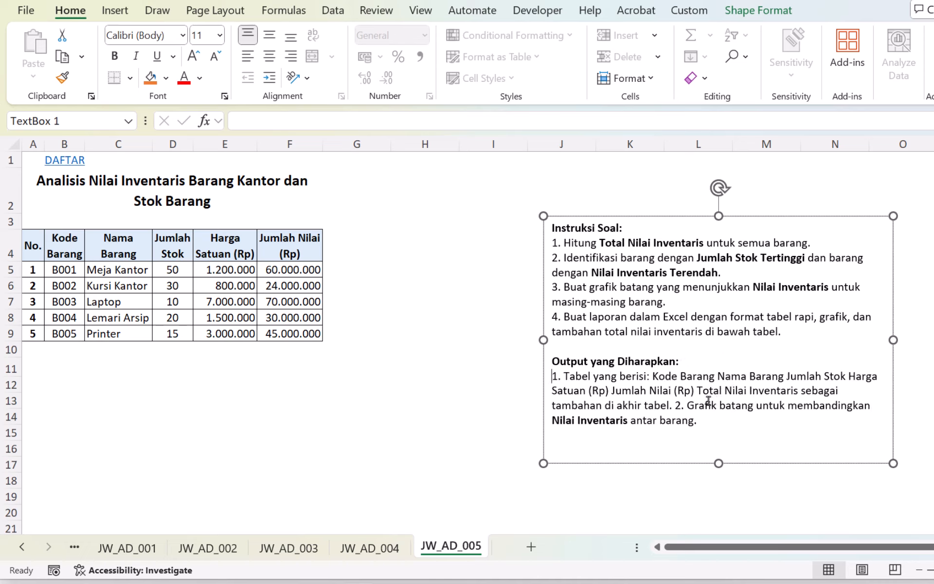
- Start the second expected output item on its own line and move the text box to about columns H to L, rows 1 to 14
key(Return)
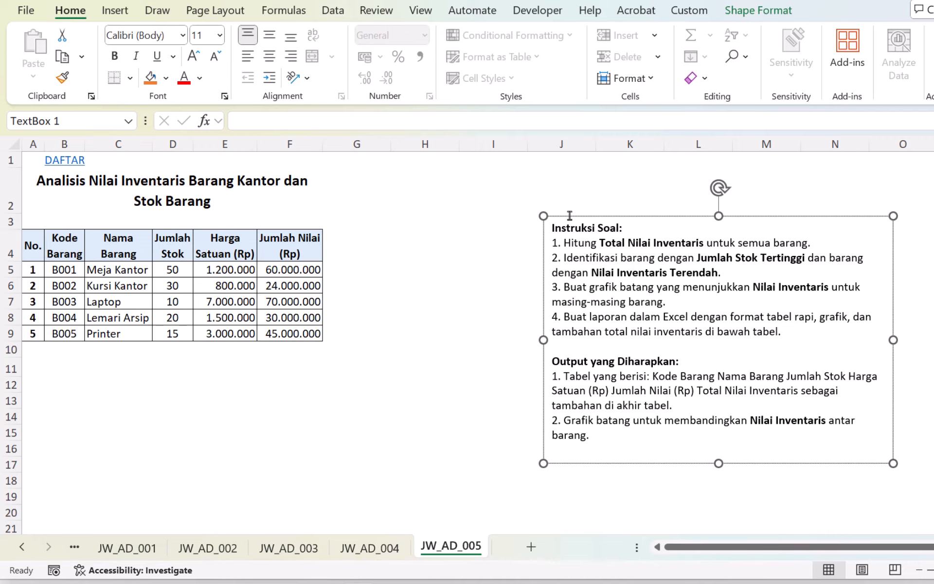
drag(570, 215, 427, 159)
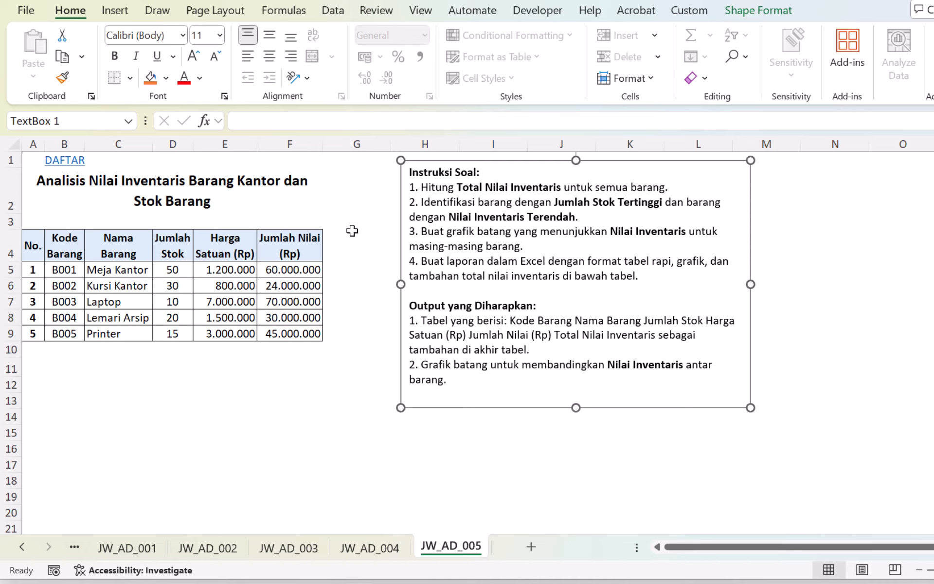
click(253, 286)
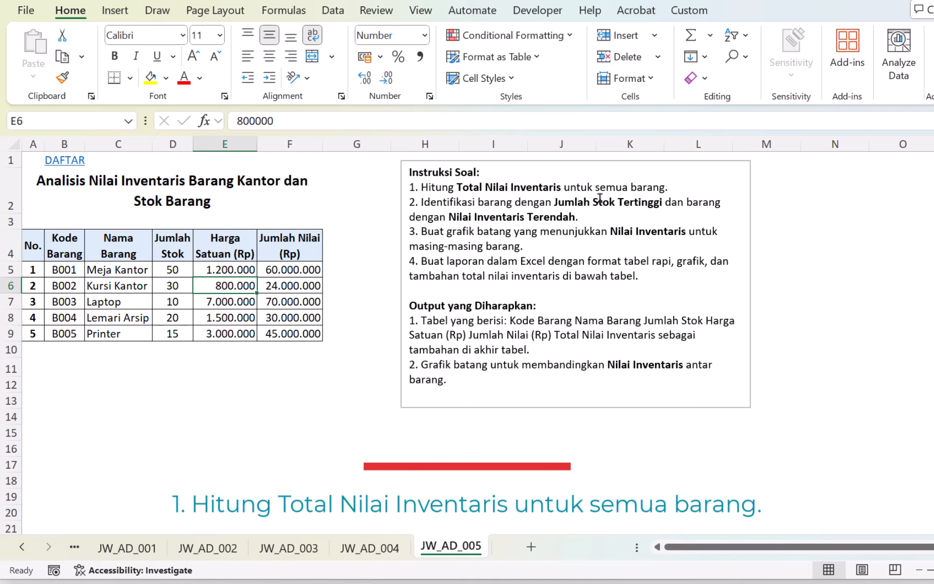
- Merge and center A10:C10 below the table and enter "Total" in it
drag(35, 352, 123, 355)
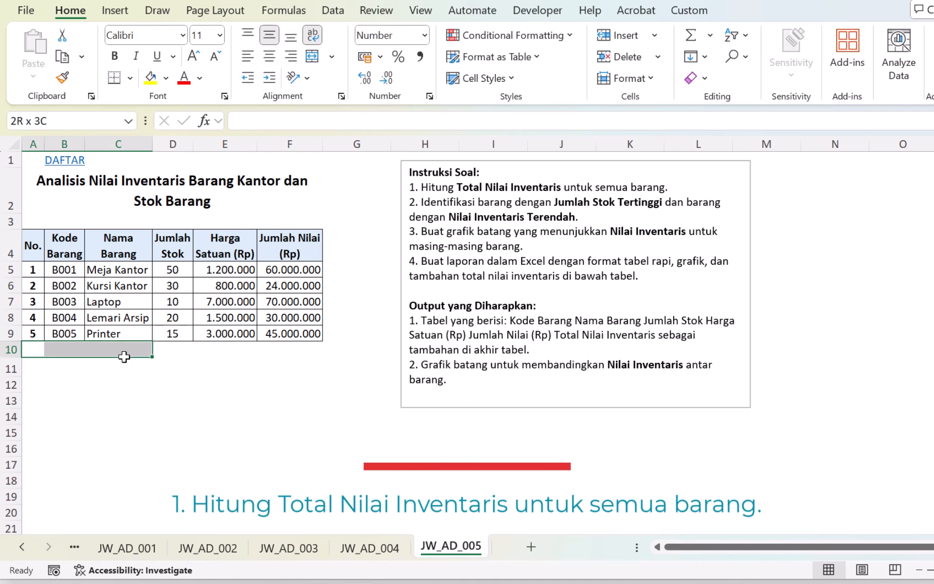
click(312, 57)
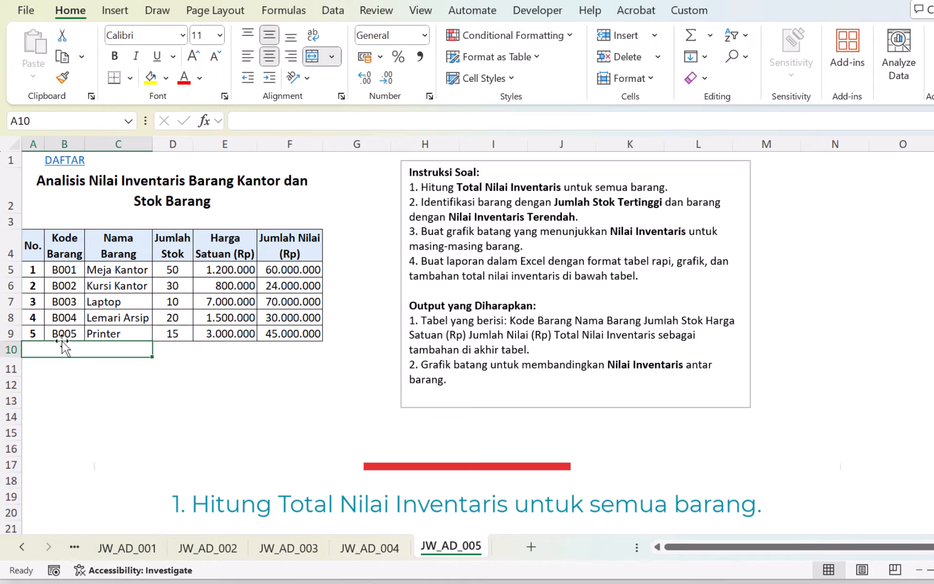
text(Total)
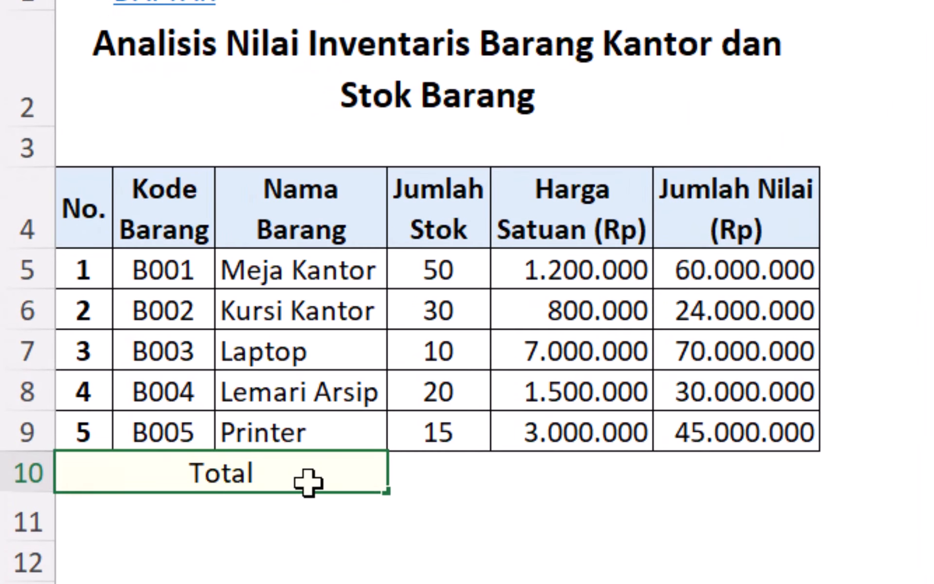
key(Return)
- Total the Jumlah Stok column in D10 with a SUM of D5:D9
click(122, 354)
key(Right)
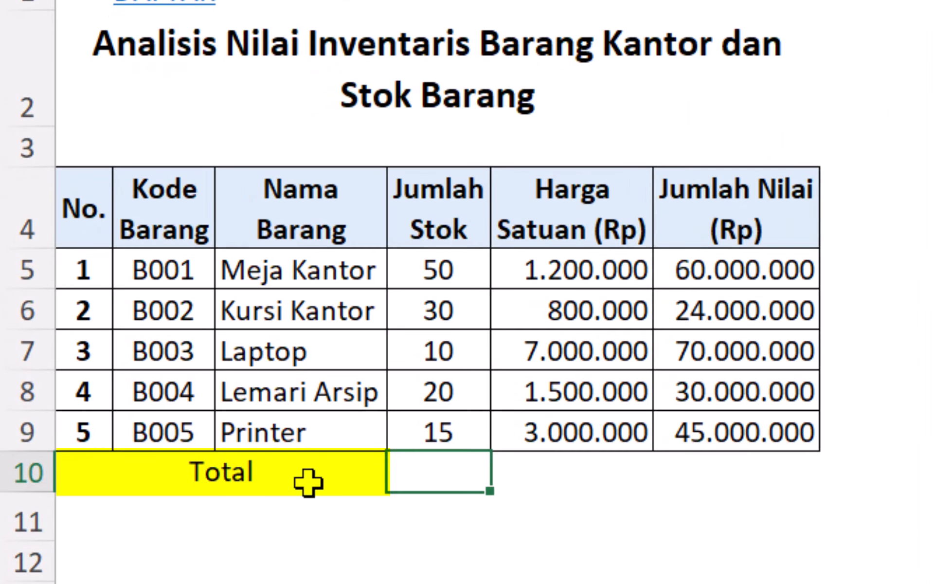
text(=sum()
key(Up)
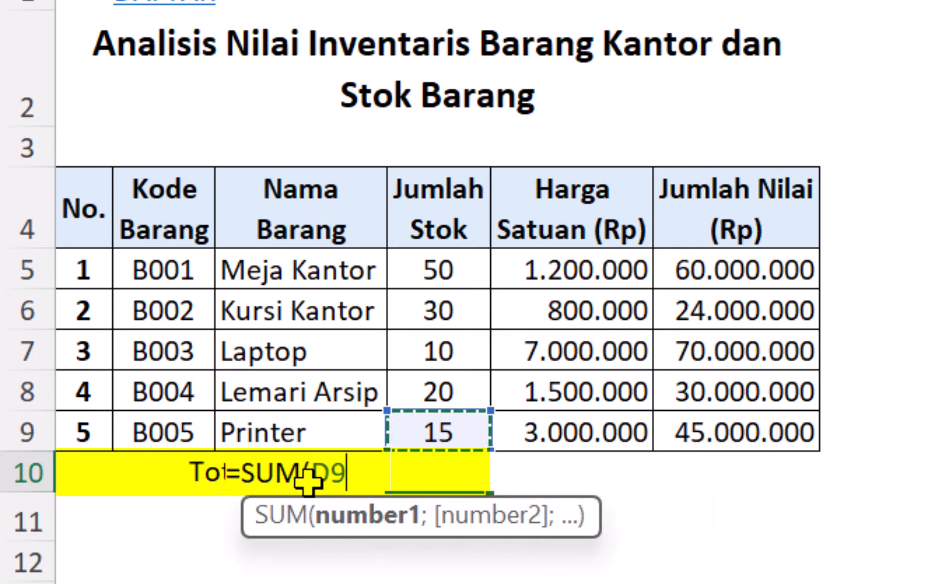
key(shift+Up)
key(shift+Up)
key(shift+Up)
key(shift+Up)
key(Return)
key(Up)
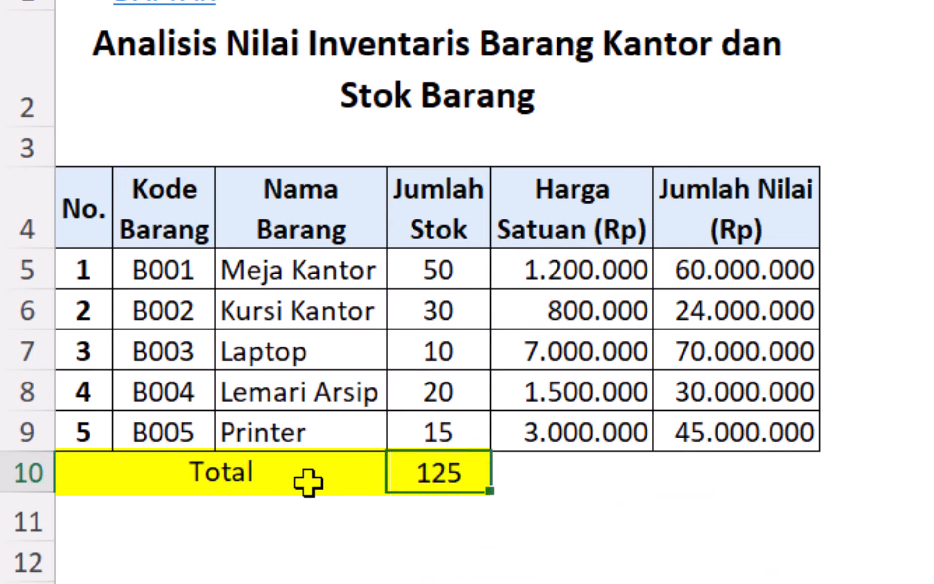
- Total the Jumlah Nilai (Rp) column in F10 with a SUM of F5:F9, leaving E10 empty
key(Right)
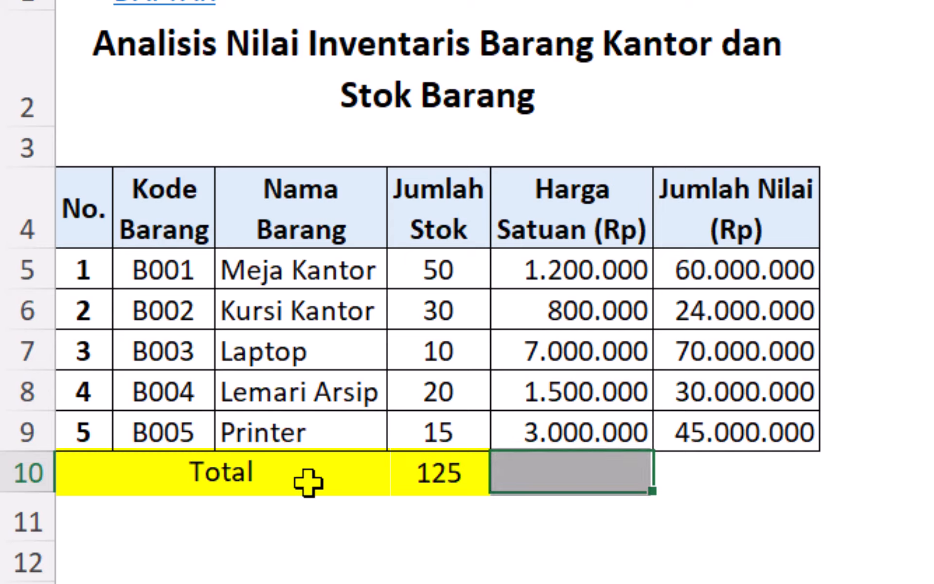
key(Right)
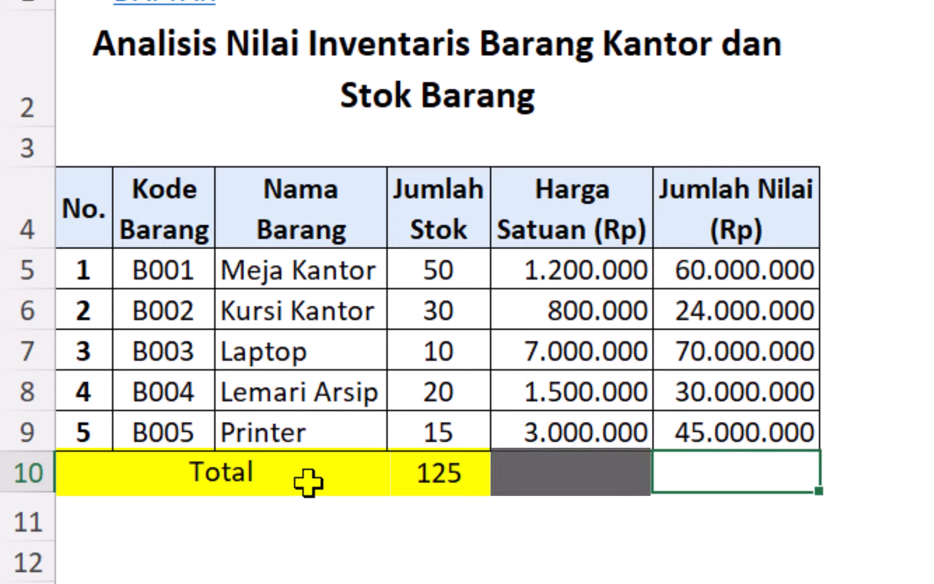
key(Left)
key(Left)
key(ctrl+c)
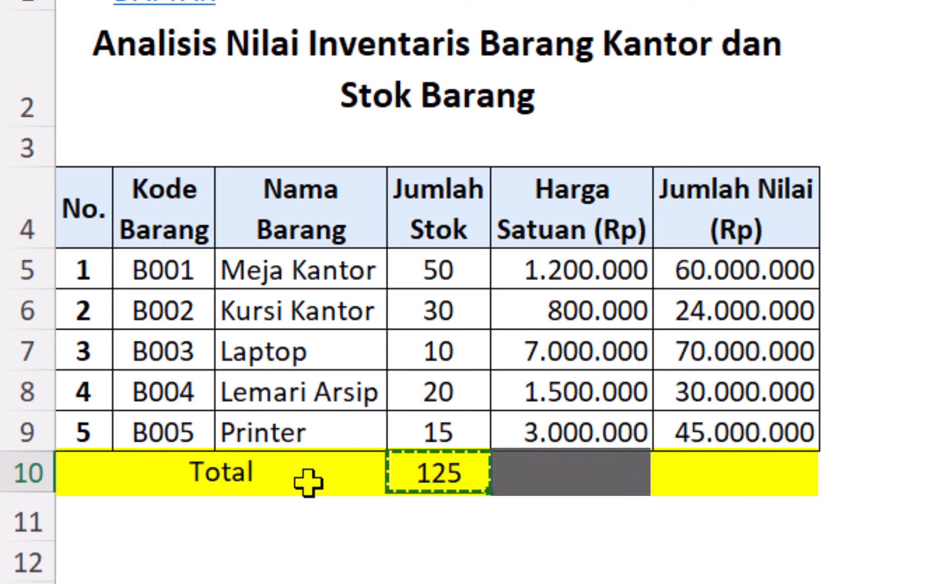
key(Right)
key(Right)
key(F2)
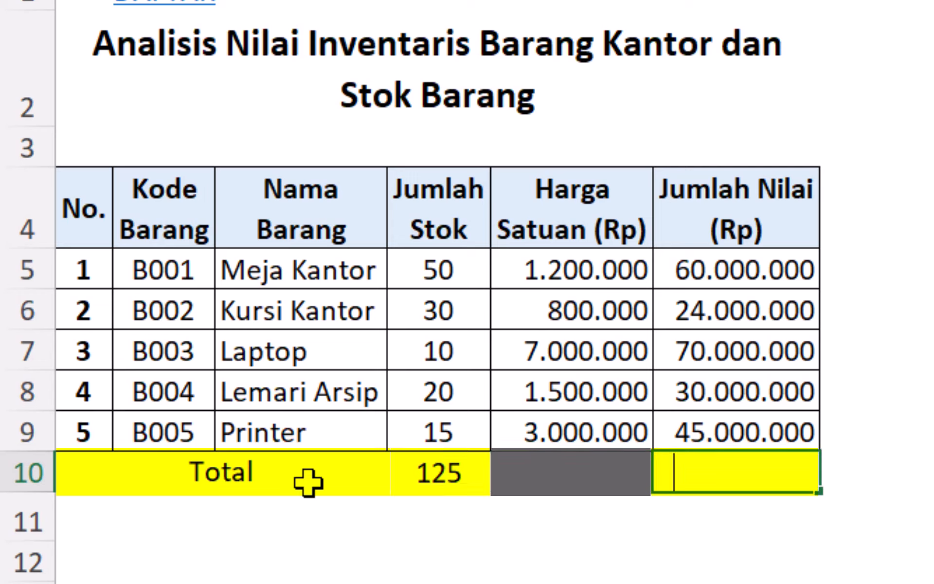
text(=sum)
key(Tab)
key(Up)
key(shift+Up)
key(shift+Up)
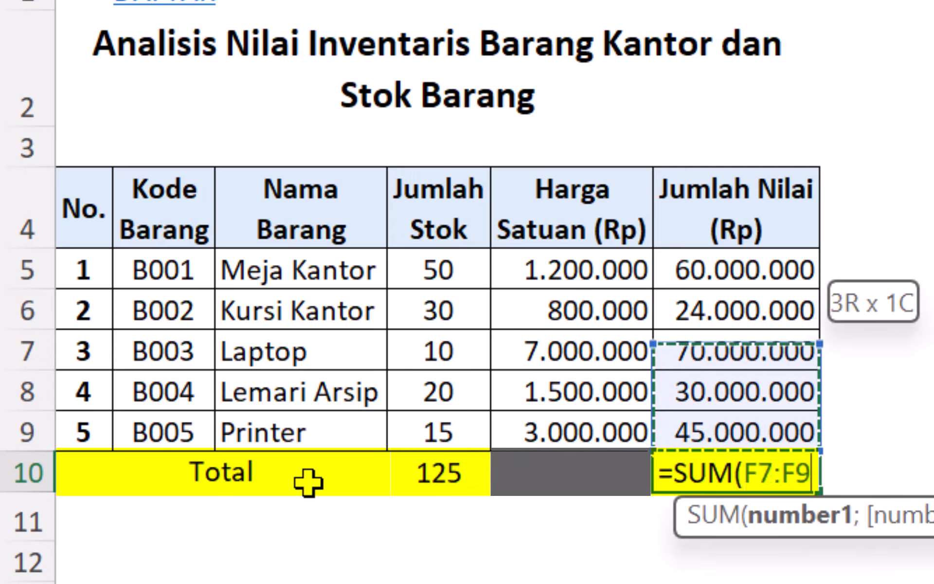
key(shift+Up)
key(shift+Up)
key(Return)
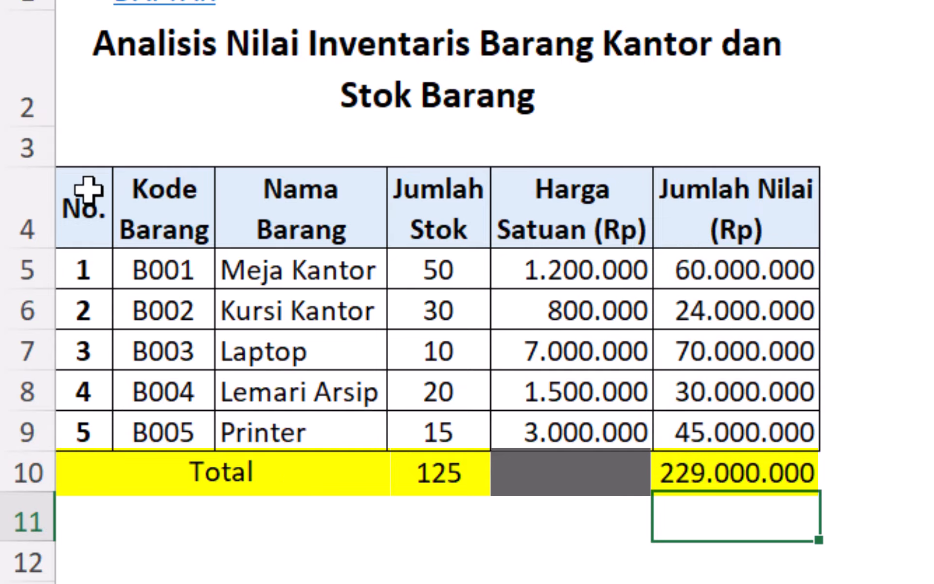
- Apply all borders to the table range A4:F10
drag(88, 190, 739, 482)
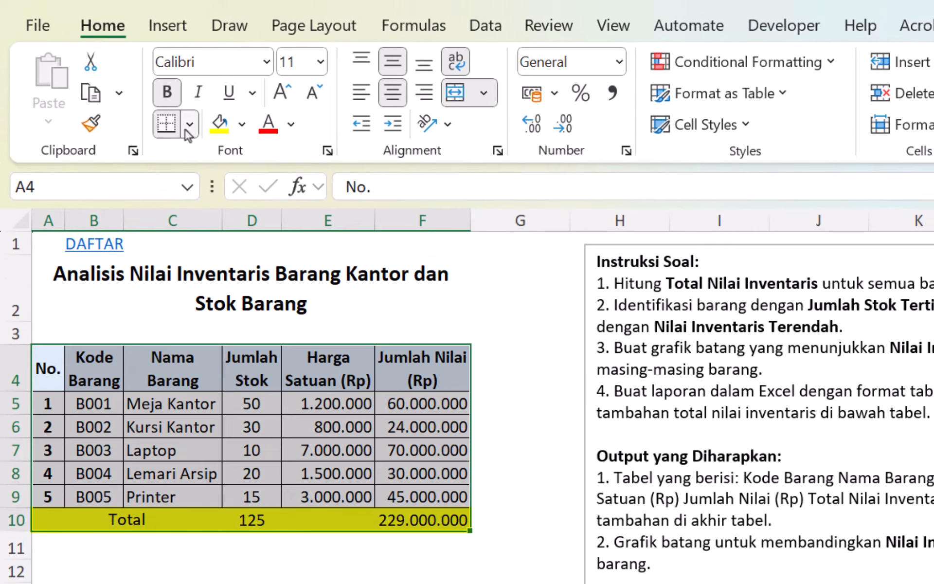
click(190, 124)
click(198, 371)
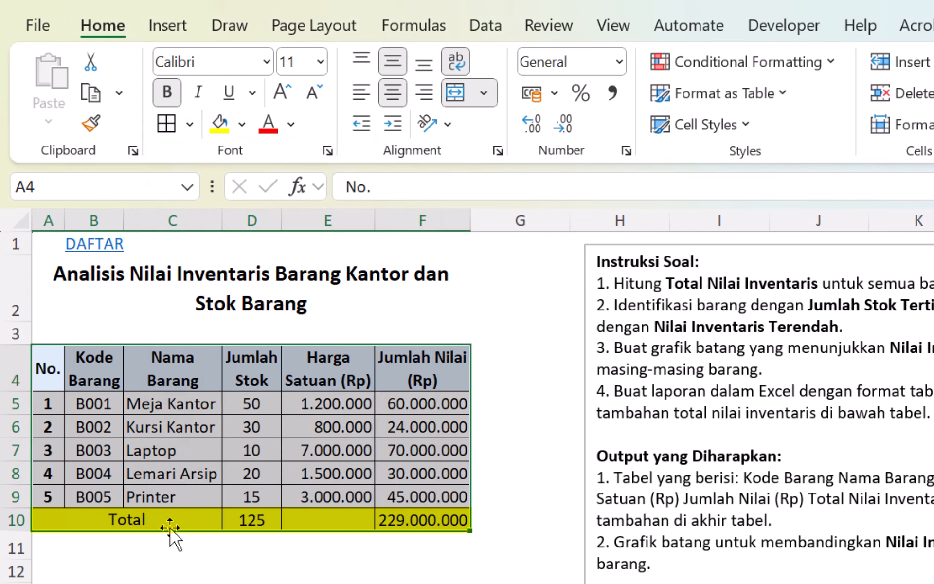
- Make the Total row A10:F10 bold and fill it with a light grey theme color
drag(170, 528, 398, 525)
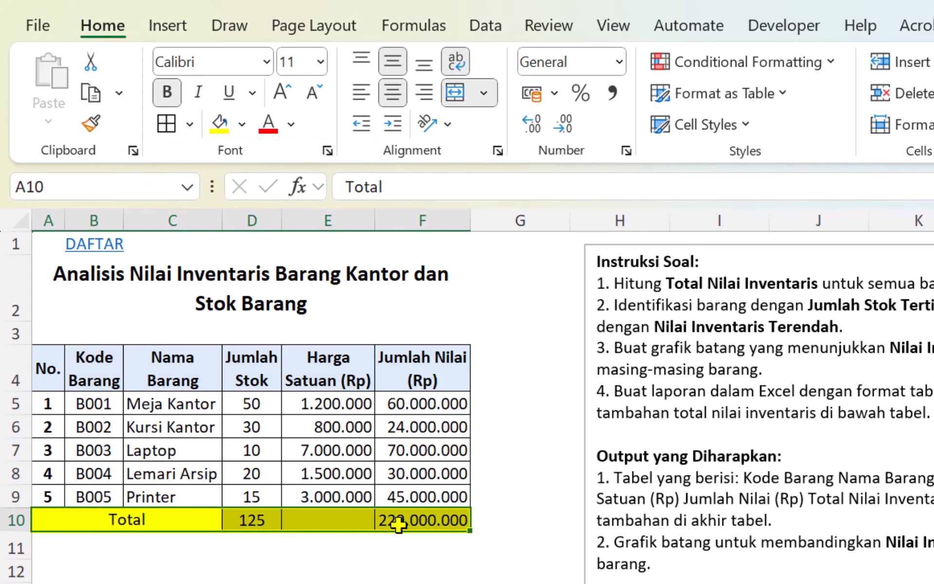
click(243, 126)
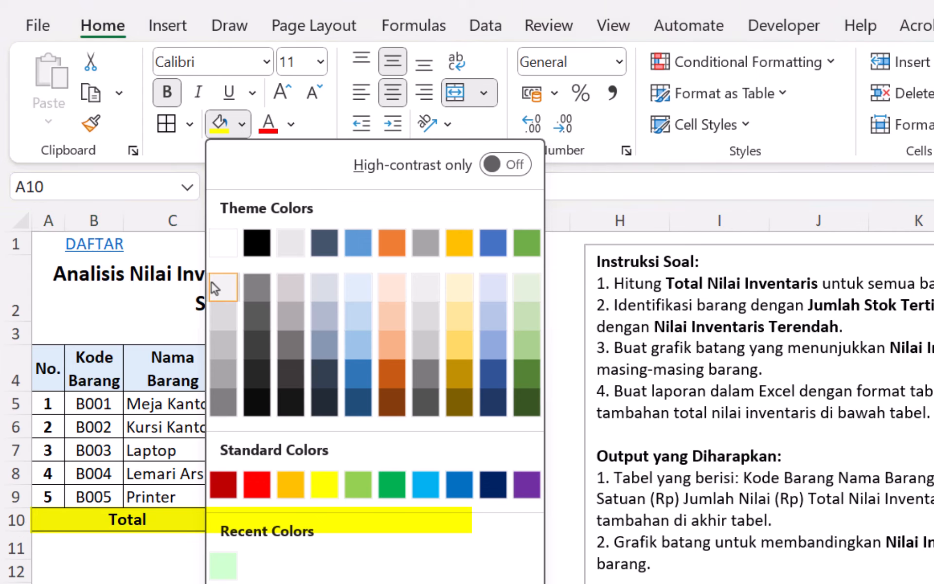
key(Escape)
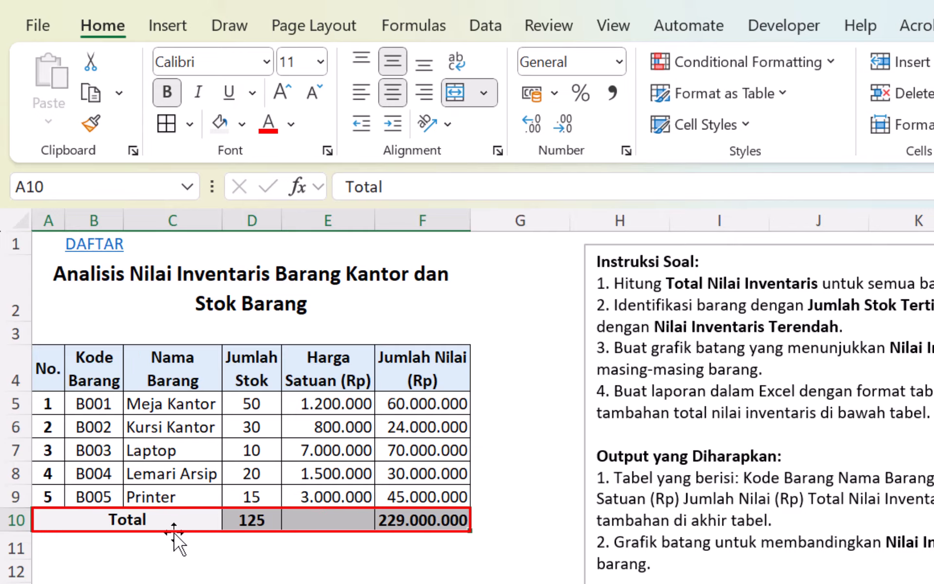
click(295, 474)
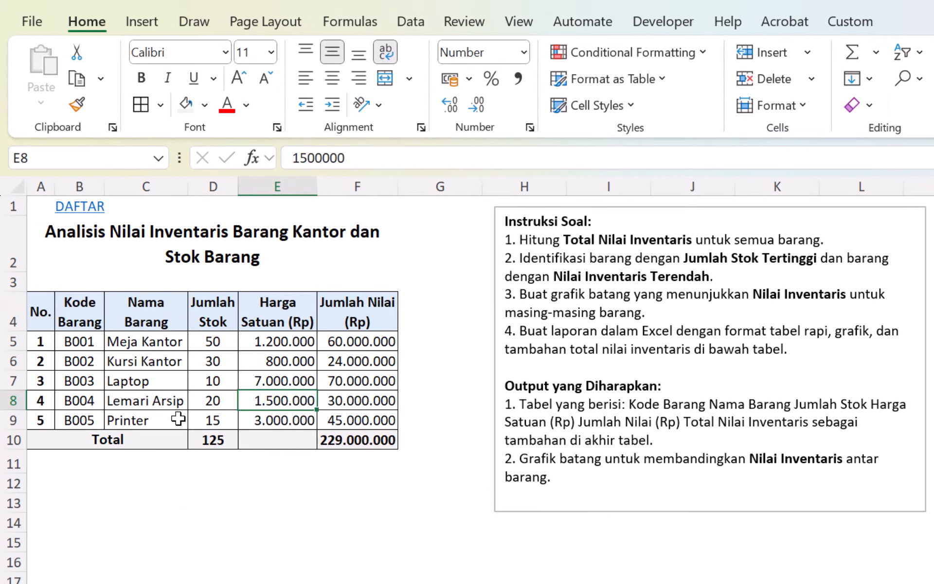
- Copy the merged Total label cell to A11 and replace its text with "Stock"
click(83, 440)
key(ctrl+c)
click(58, 469)
key(ctrl+v)
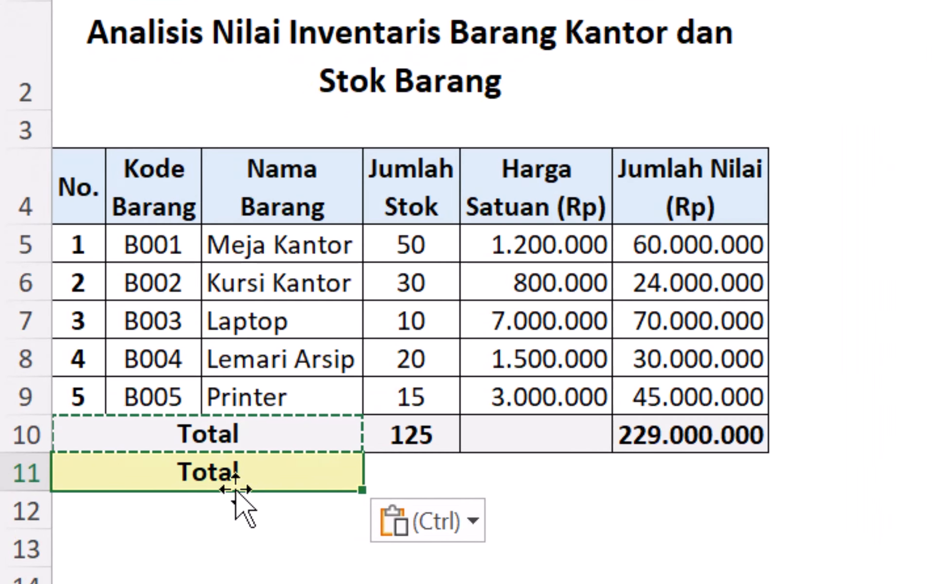
text(Stock)
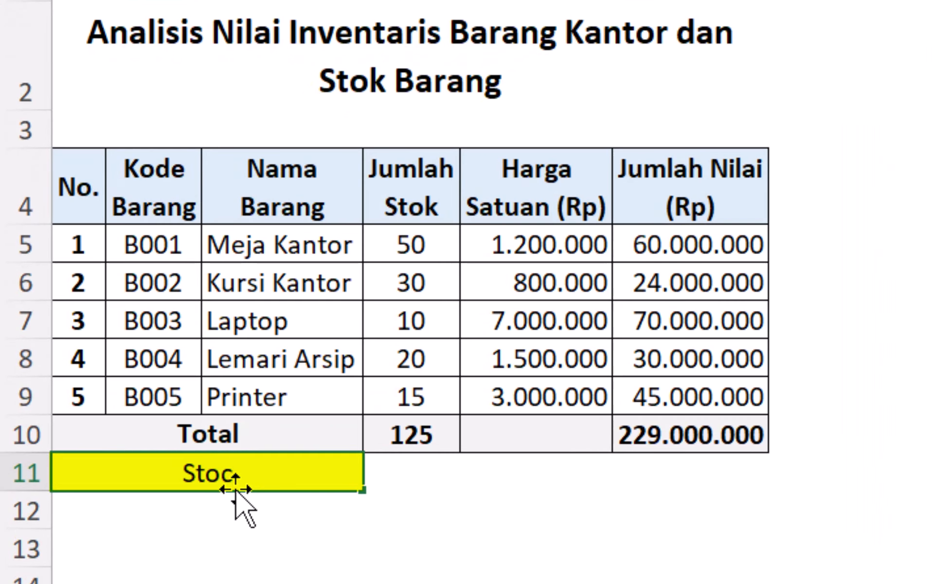
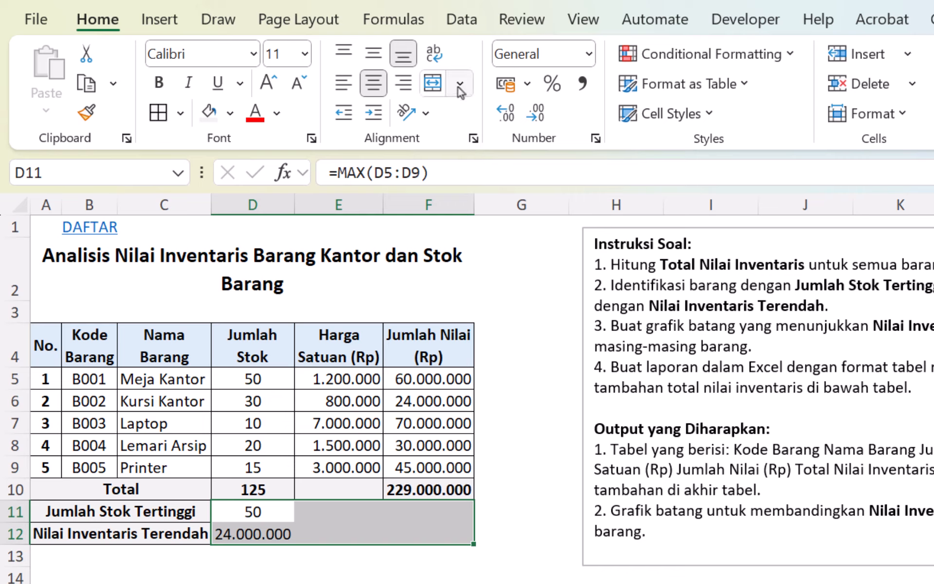
- Merge D11:F12 across so each row becomes one cell, and apply all borders to the whole table A4:F12
click(460, 85)
click(494, 155)
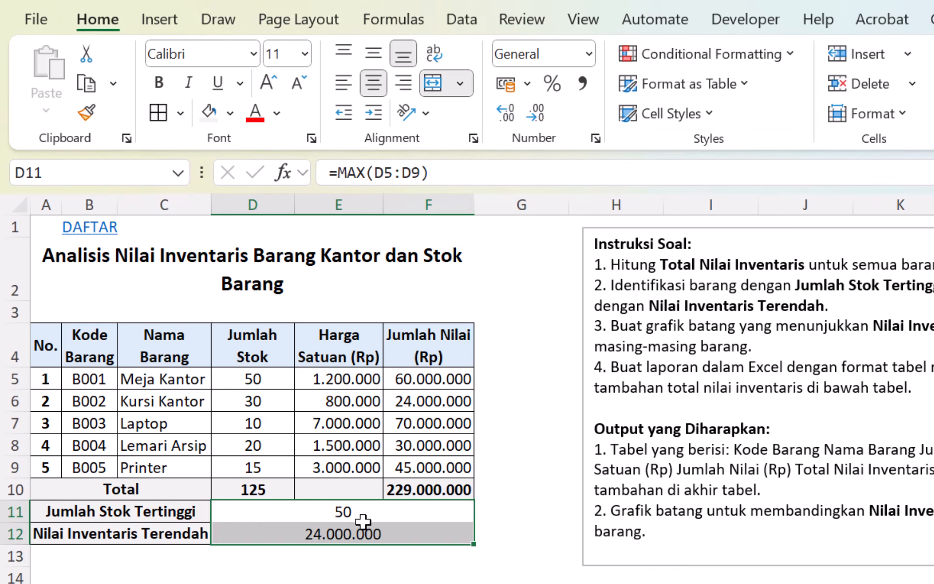
click(192, 350)
key(ctrl+a)
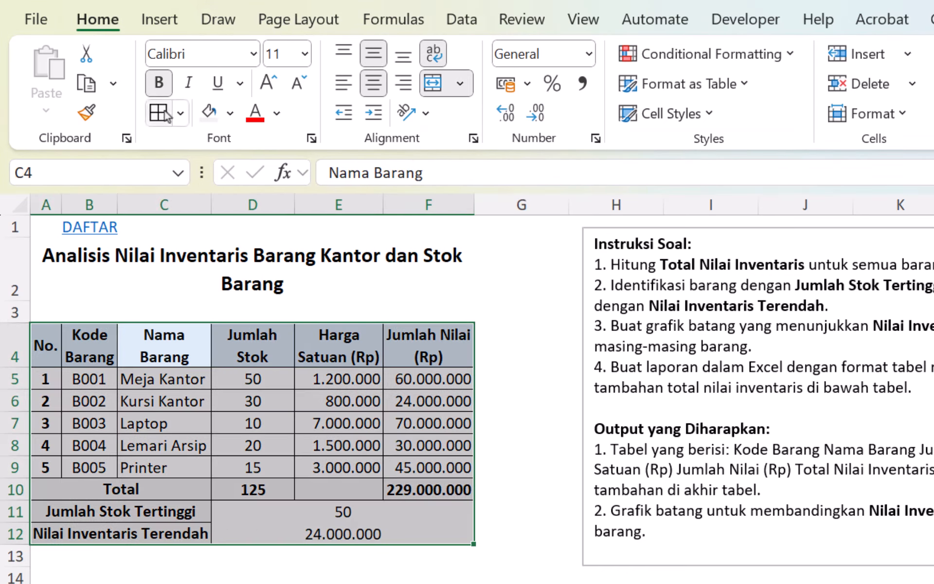
click(159, 113)
- Make the merged values in D11:F12 bold and fill them with the same light grey as the Total row
click(273, 514)
drag(251, 514, 256, 527)
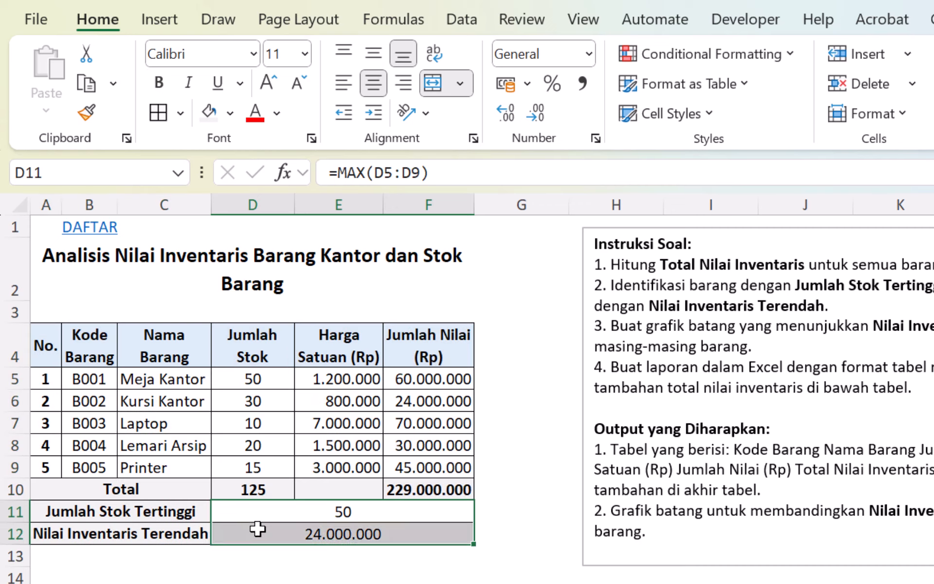
click(159, 82)
click(428, 564)
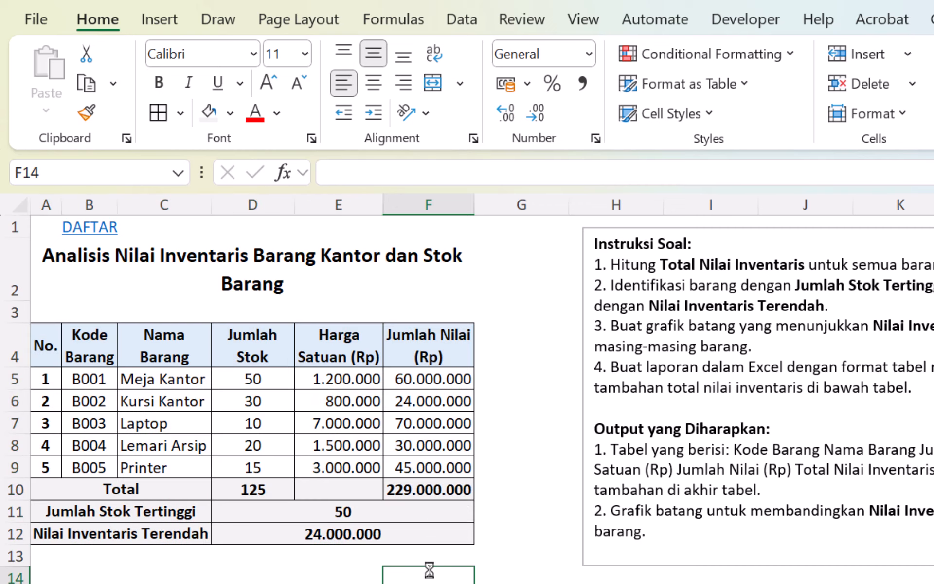
click(413, 538)
drag(349, 512, 358, 520)
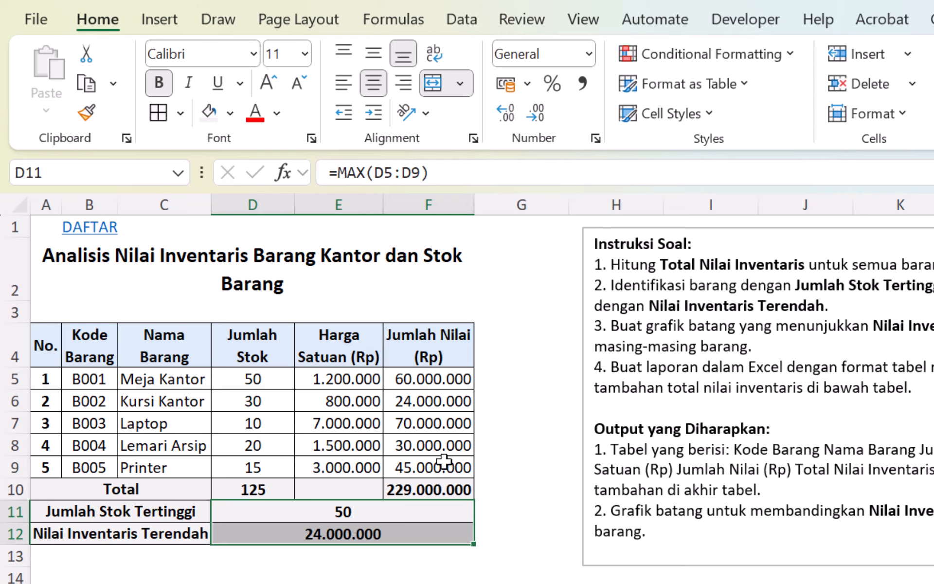
- Format the Jumlah Nilai values in F5:F10 as Rp Indonesian accounting with no decimals
drag(426, 378, 438, 489)
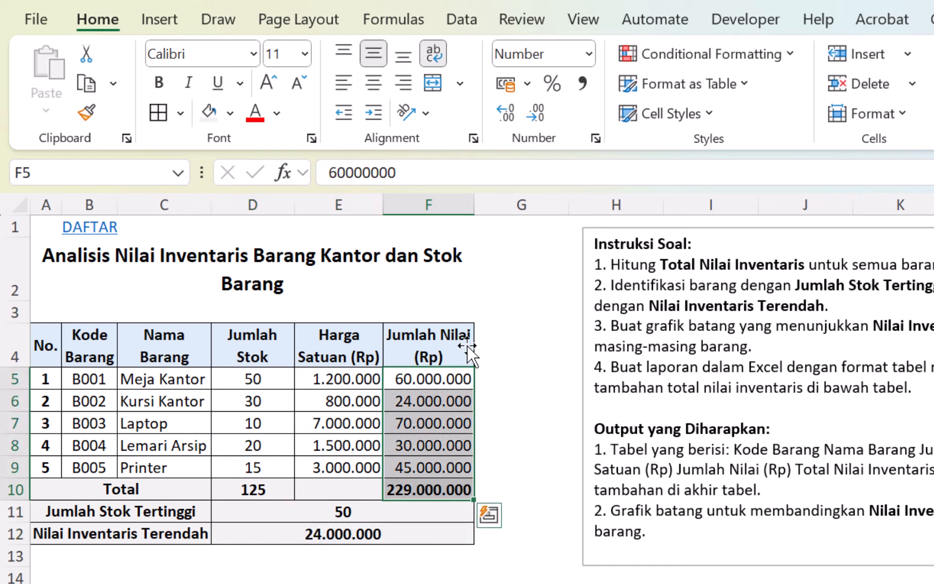
click(533, 83)
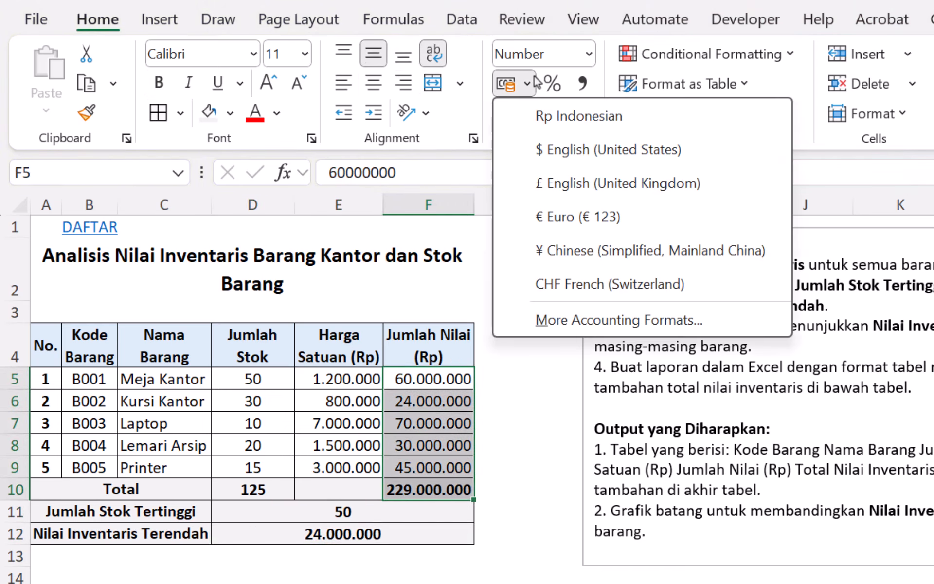
click(550, 129)
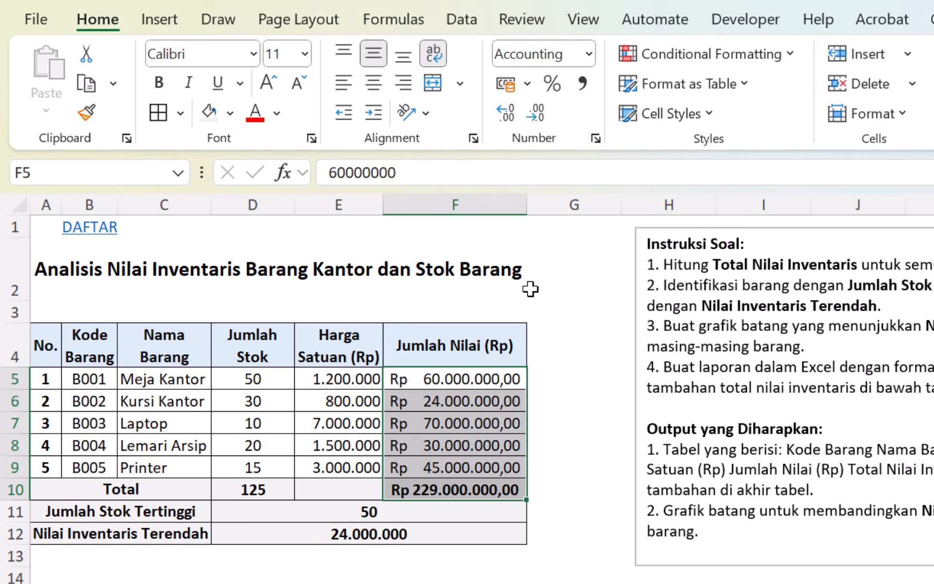
click(539, 116)
click(539, 115)
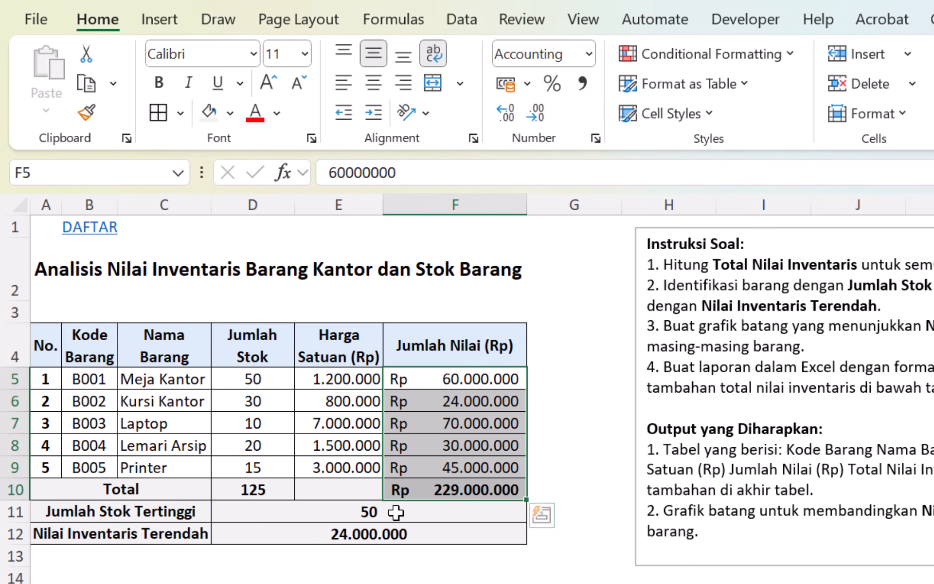
- Copy the Rupiah accounting format of F10 onto the lowest inventory value in D12, and merge D12:F12 back into one cell
click(404, 533)
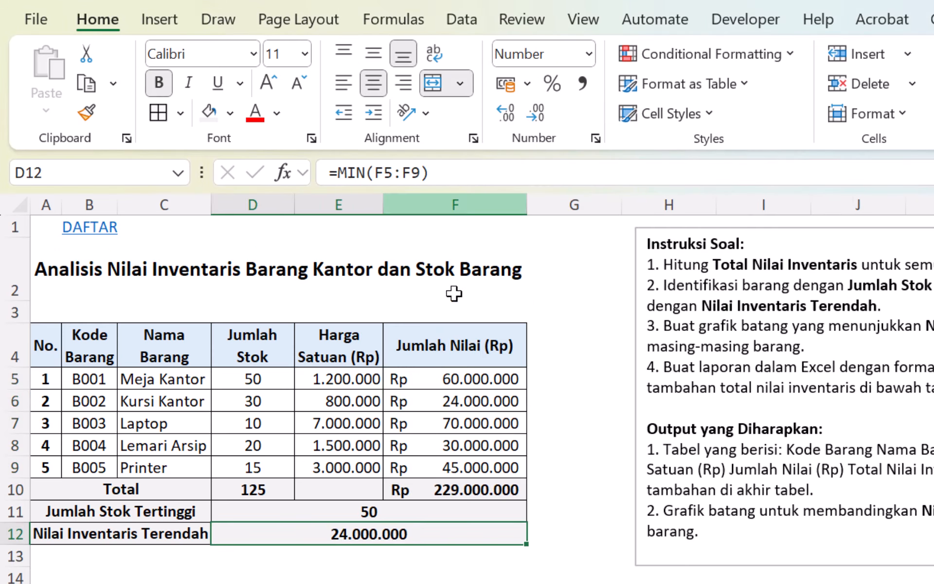
click(474, 488)
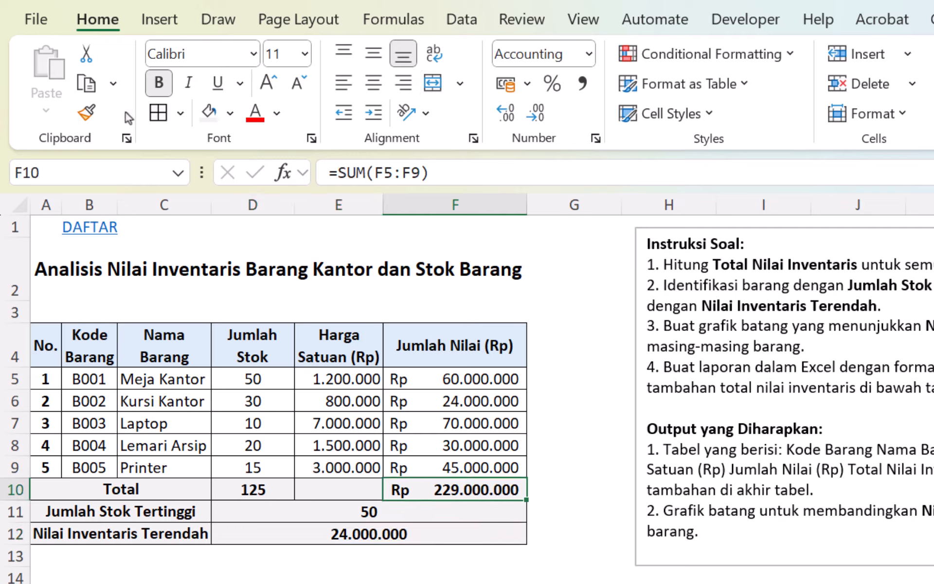
click(86, 121)
click(305, 535)
click(236, 576)
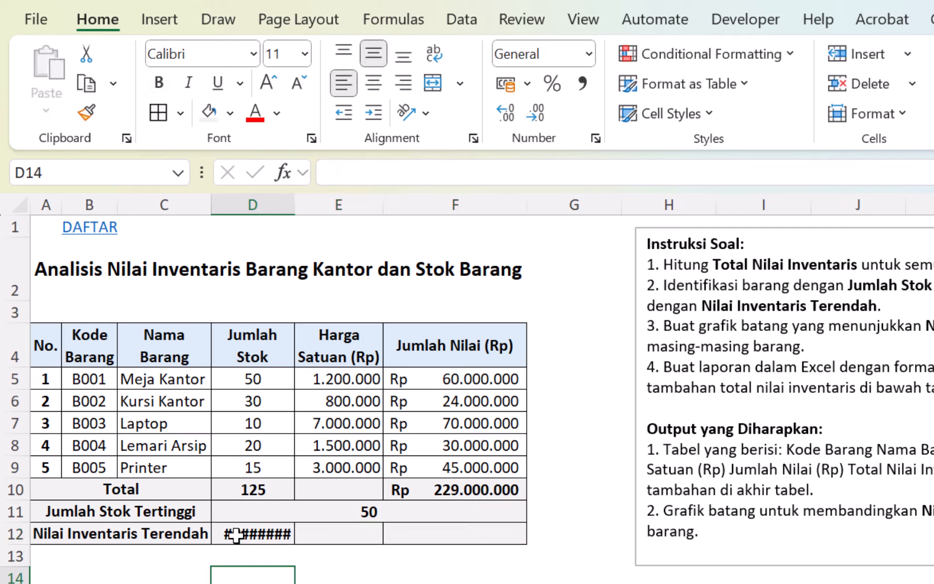
mouse_move(236, 534)
mouse_down()
mouse_move(408, 547)
mouse_move(426, 536)
mouse_up()
click(433, 83)
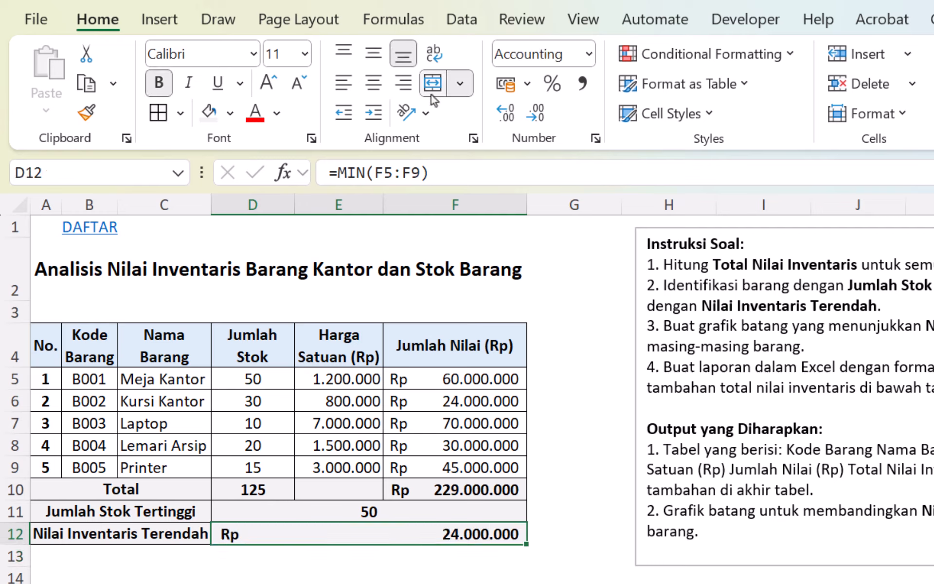
click(541, 450)
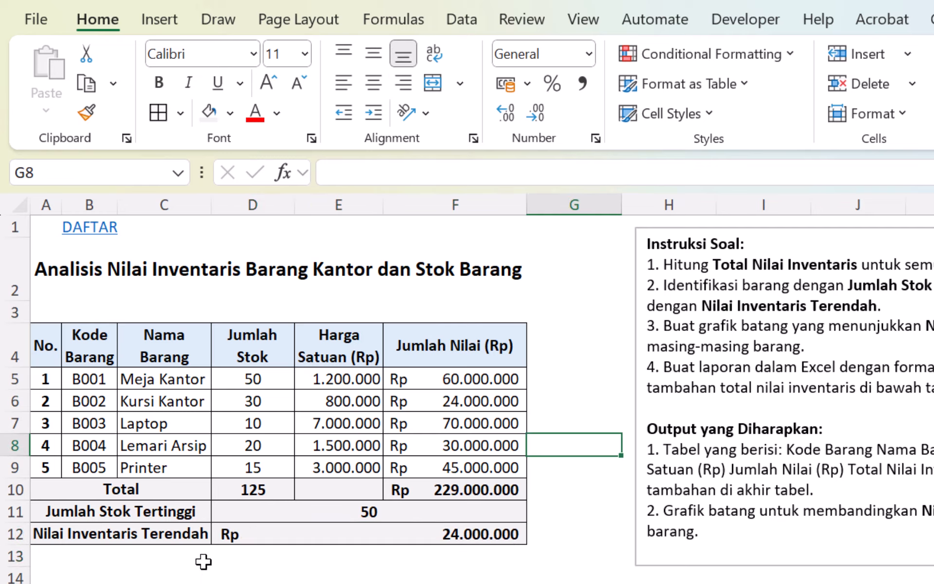
- Right-align the Total, Jumlah Stok Tertinggi and Nilai Inventaris Terendah labels in A10:A12
drag(156, 493, 152, 530)
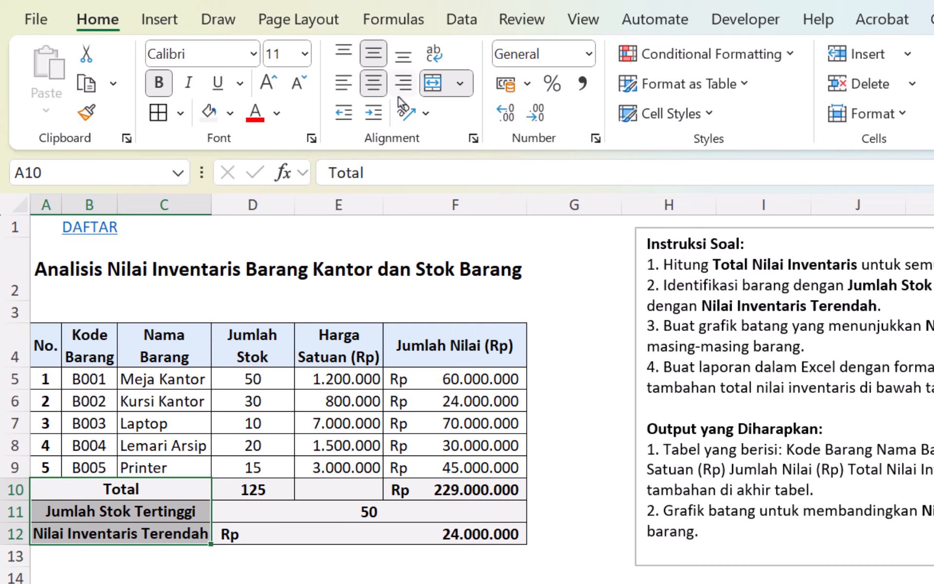
click(404, 83)
click(226, 493)
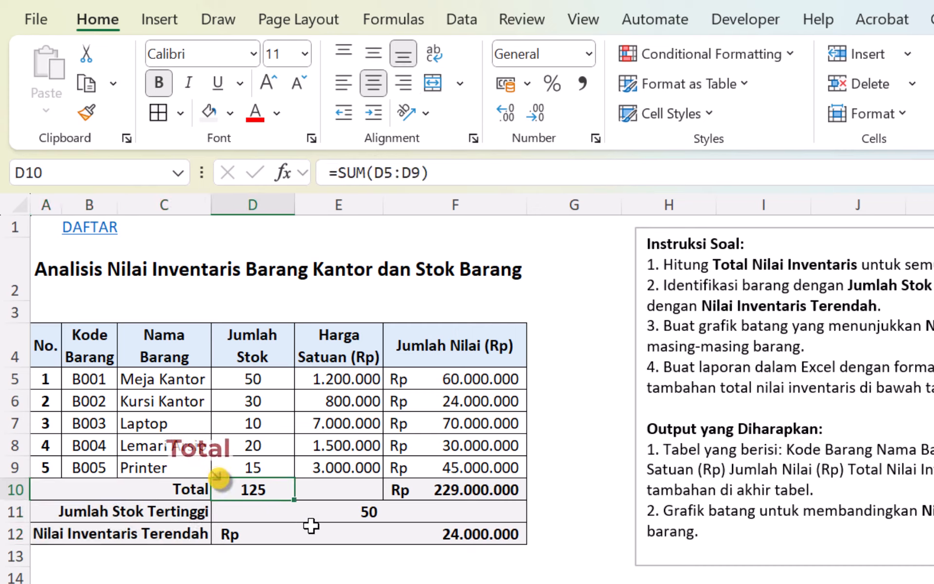
click(187, 511)
click(342, 506)
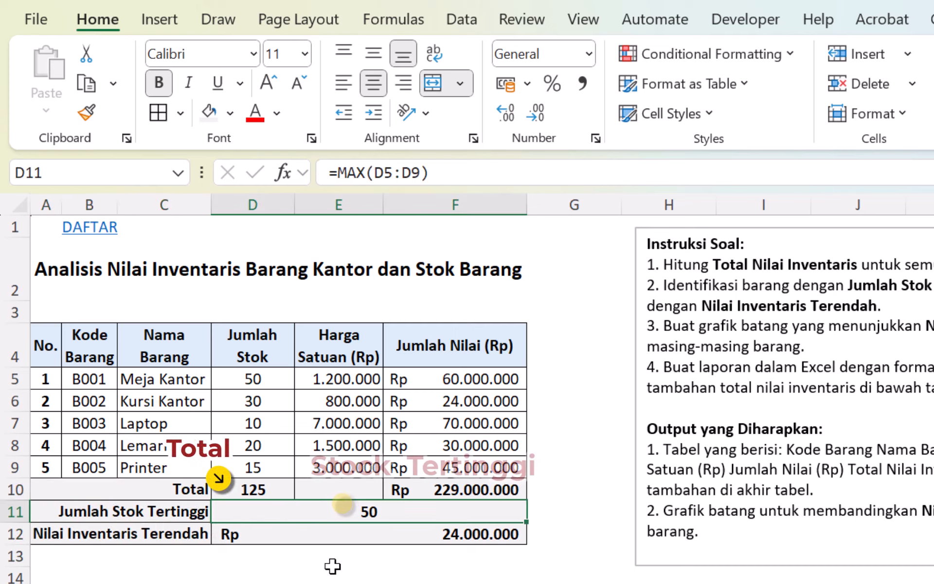
click(157, 534)
click(416, 538)
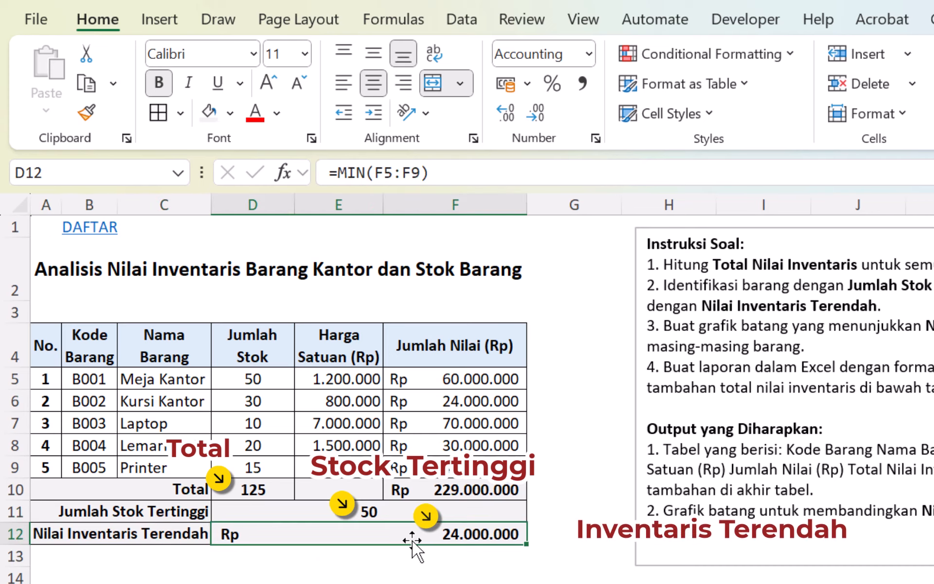
click(457, 402)
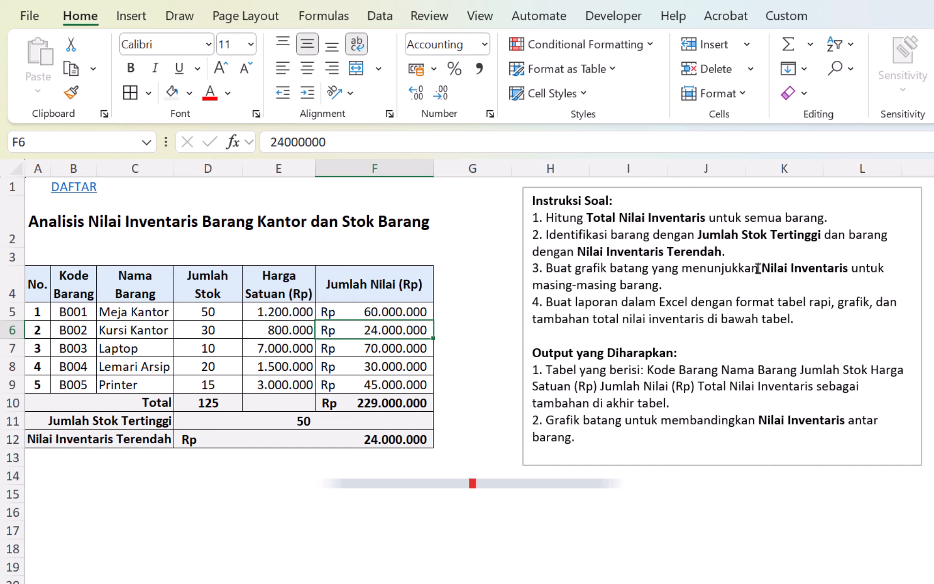
drag(383, 281, 393, 387)
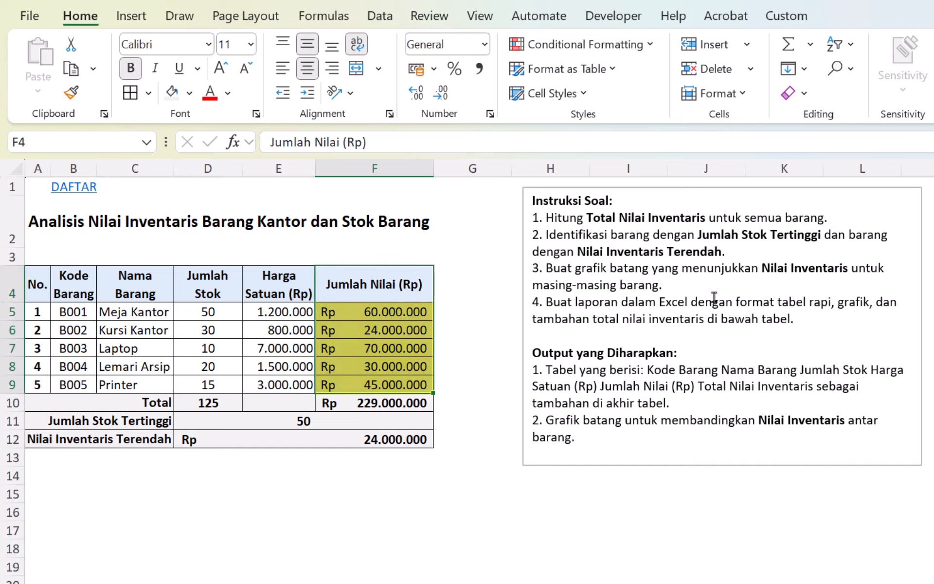
- Insert an empty 2-D clustered column chart below the table, starting around A14
scroll(298, 402, down, 1)
click(37, 415)
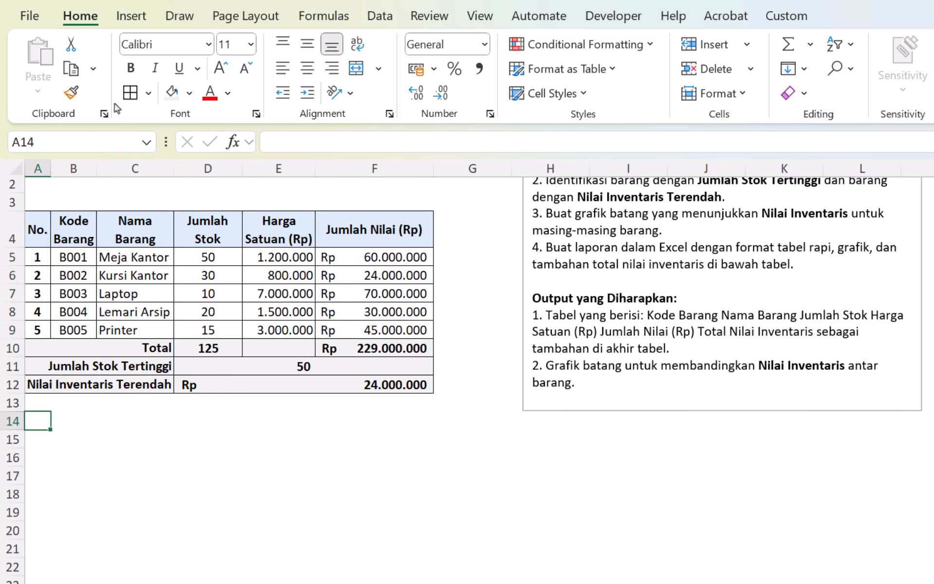
click(132, 20)
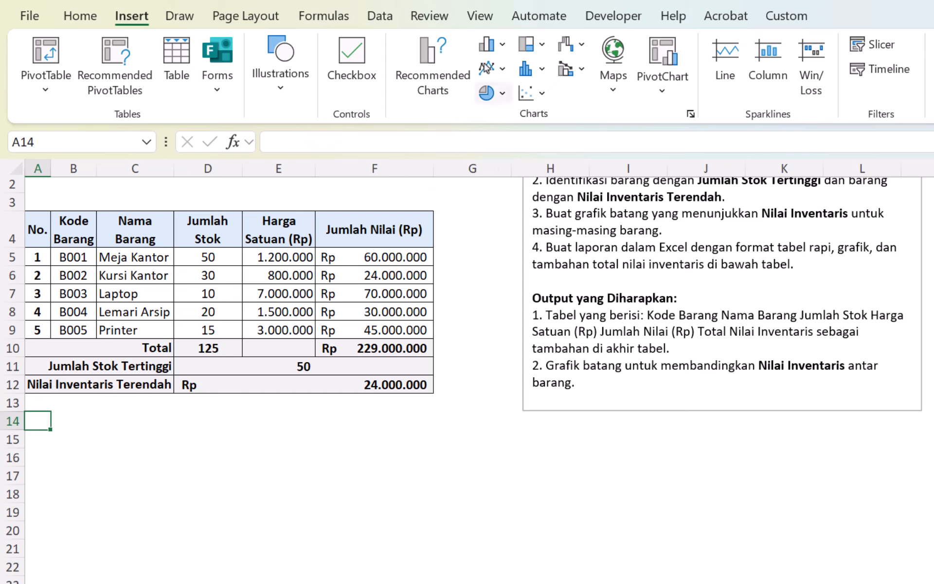
click(497, 49)
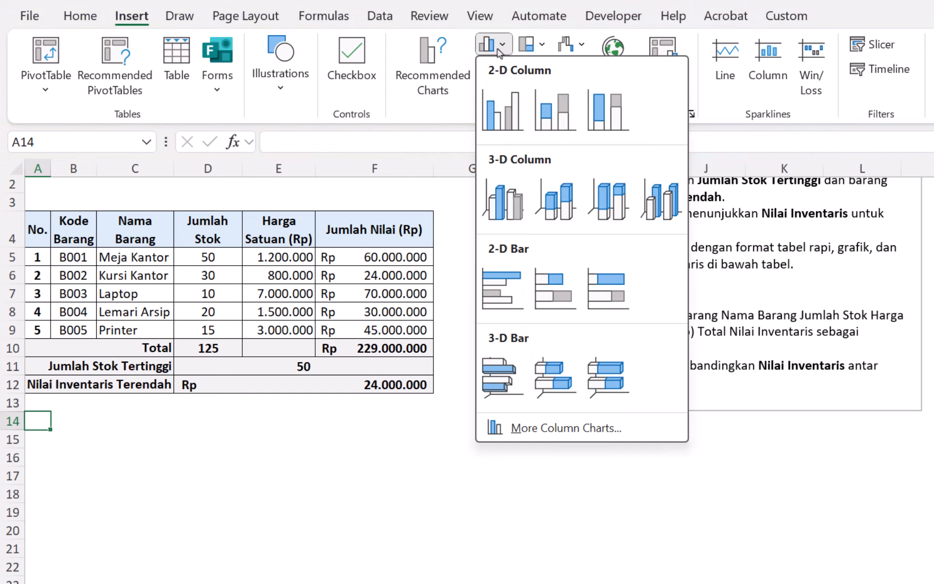
click(496, 120)
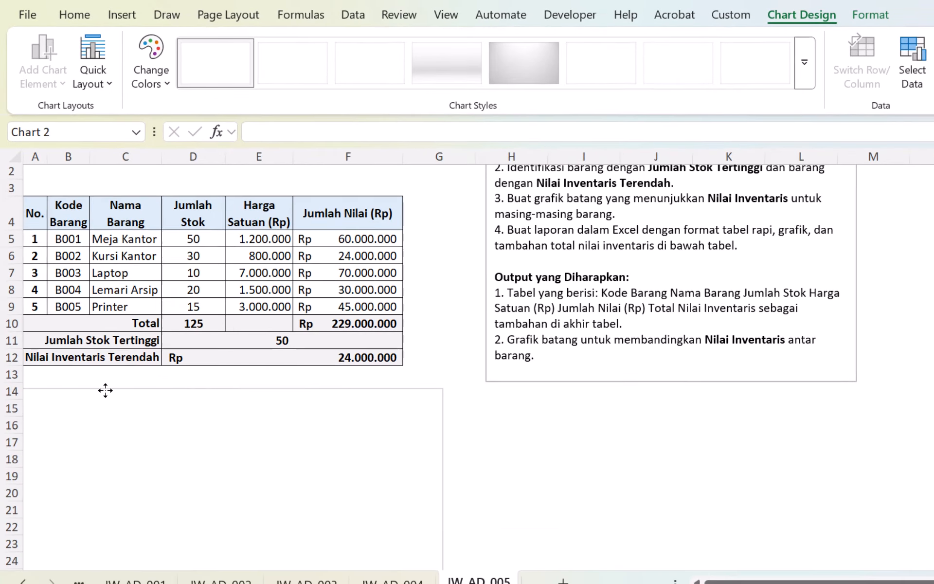
- Resize the empty chart to the table's width, columns A to F, and down to row 21
scroll(298, 401, down, 1)
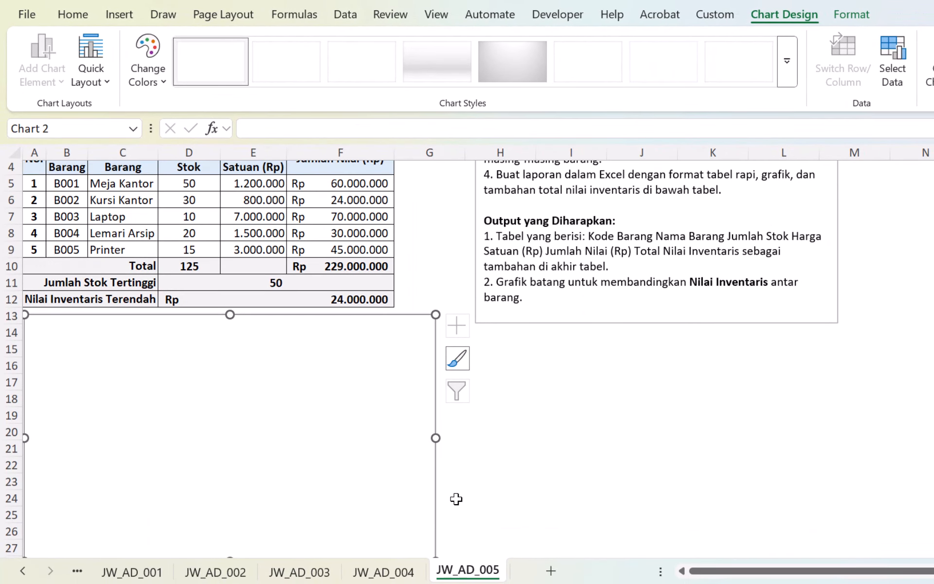
scroll(457, 499, down, 1)
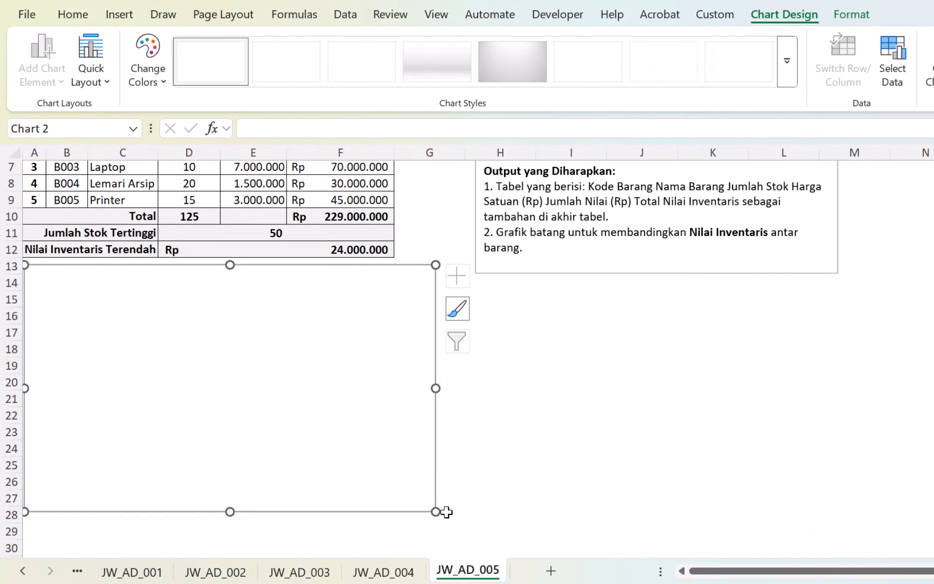
drag(438, 512, 395, 401)
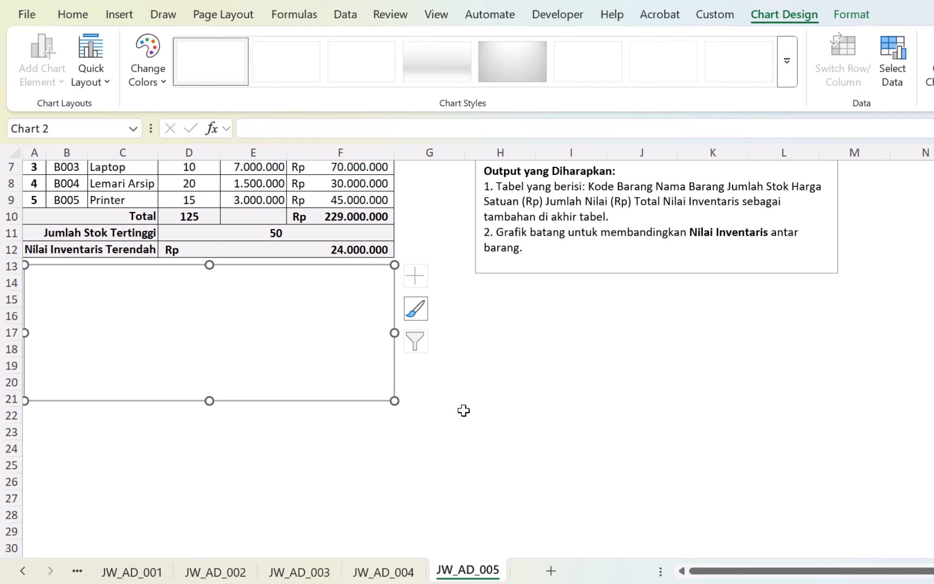
- Open the chart's data source and add a new series with its name taken from the item names in C5:C9
scroll(464, 409, up, 3)
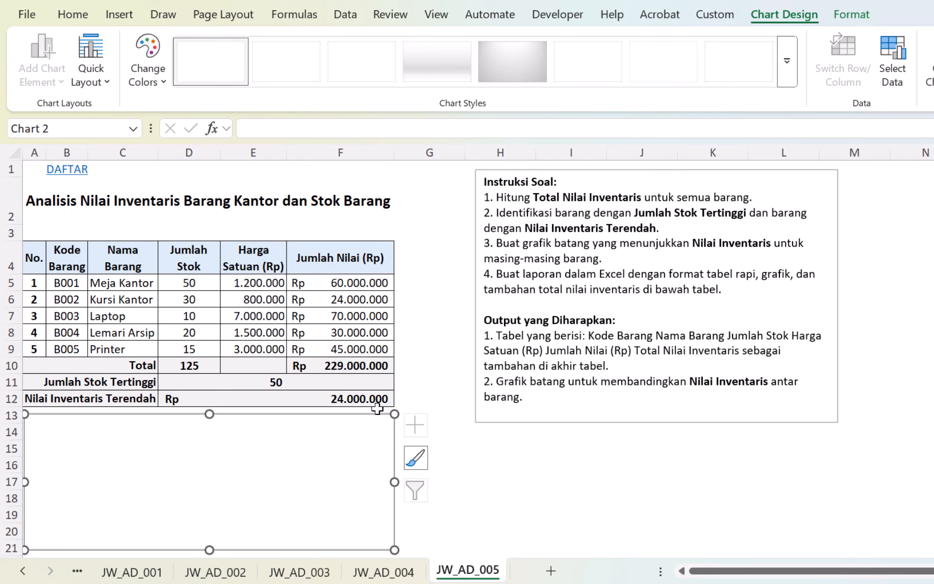
right_click(304, 465)
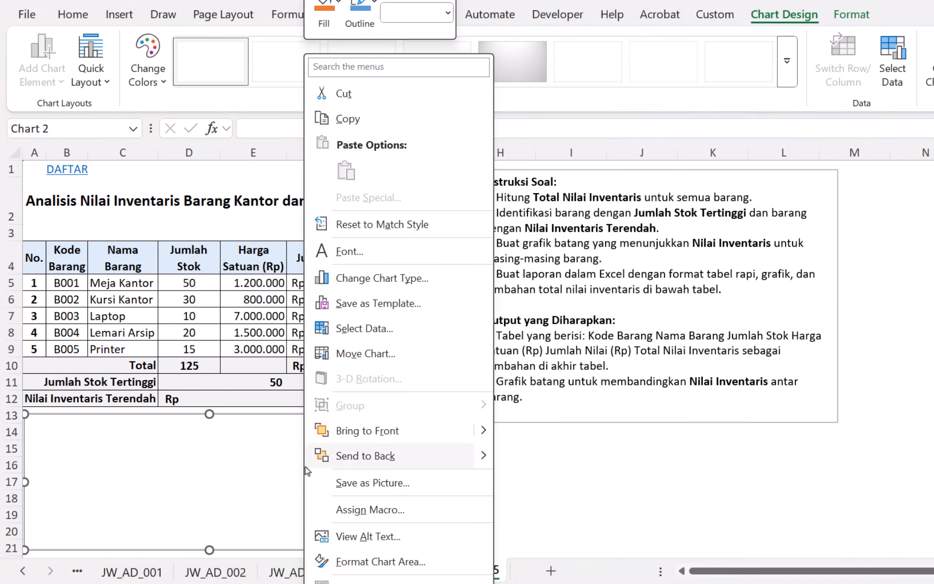
click(380, 339)
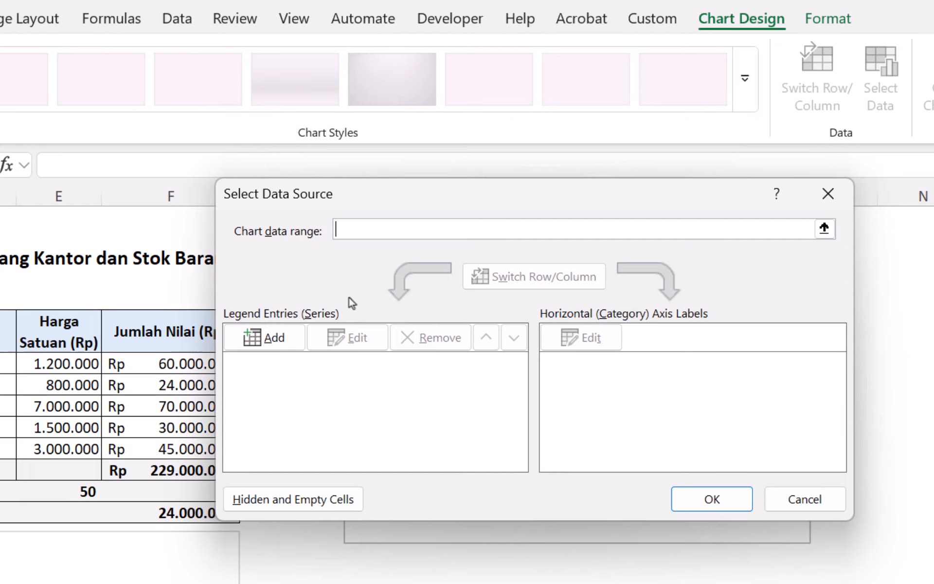
click(293, 339)
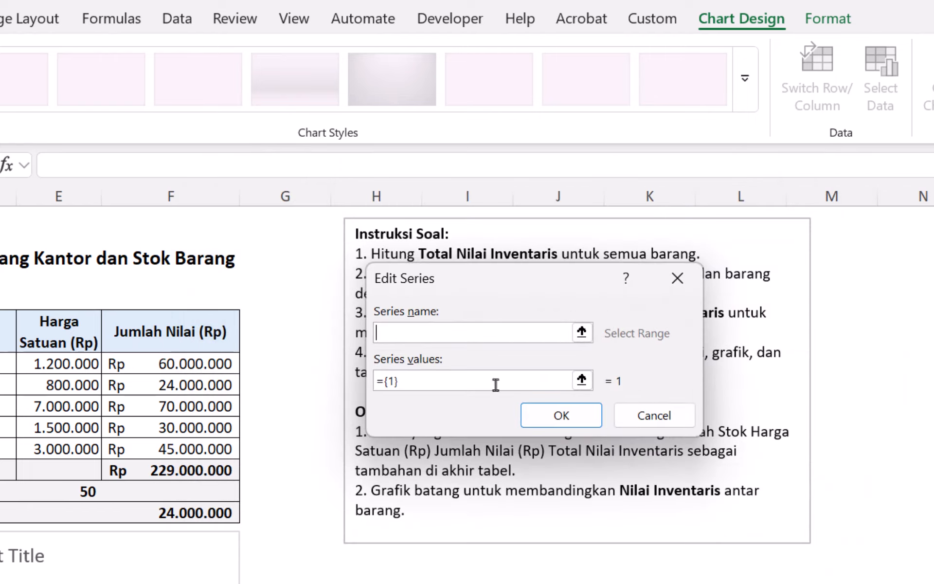
click(587, 329)
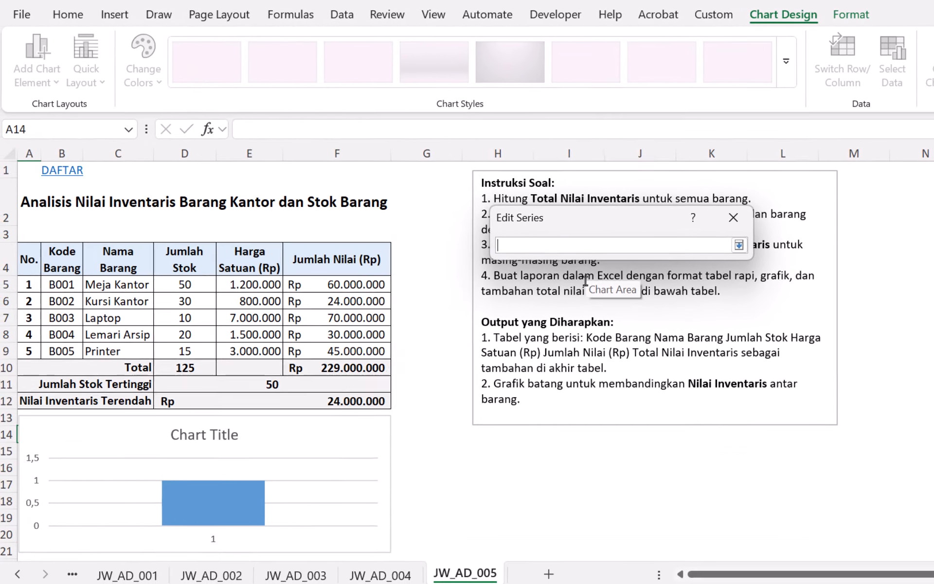
drag(111, 262, 120, 345)
drag(133, 284, 127, 350)
click(740, 244)
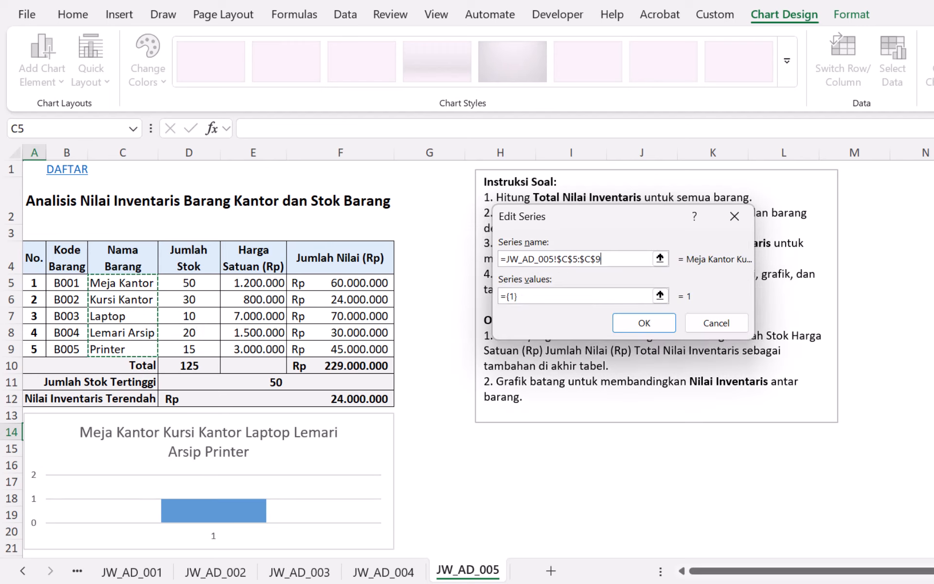
- Set the new series' values to the Jumlah Nilai range F5:F9
click(660, 296)
click(347, 290)
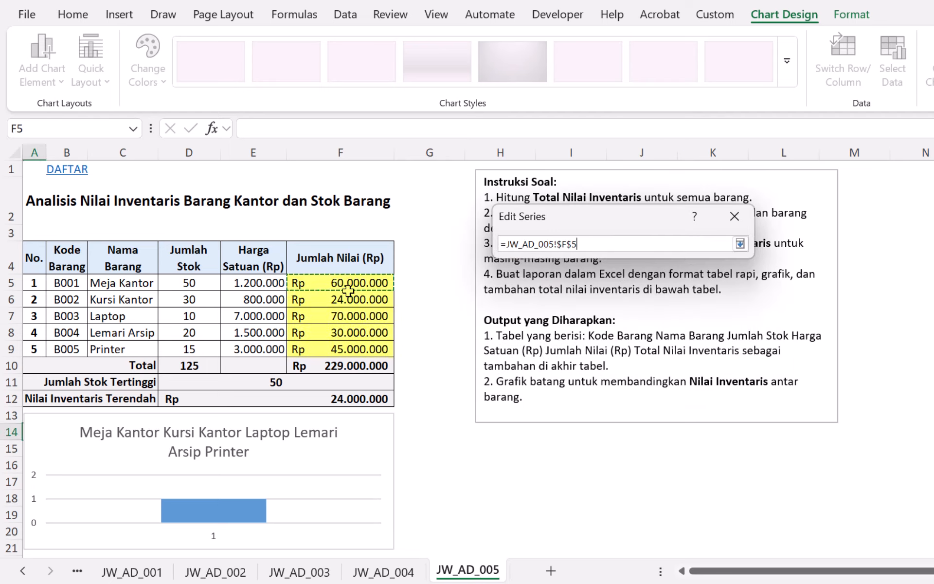
drag(348, 289, 348, 351)
click(740, 244)
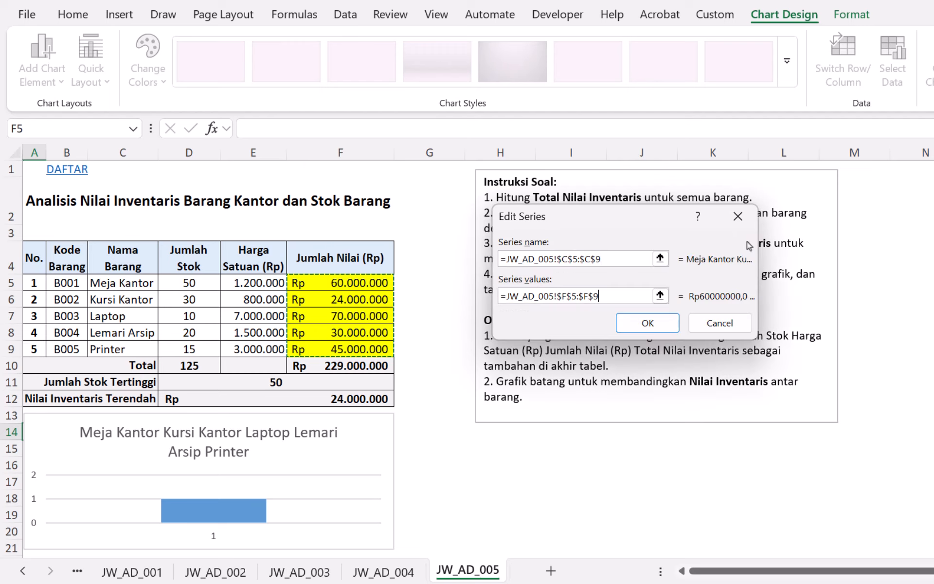
- Replace the series name with "Nama Barang" and accept the series
click(609, 259)
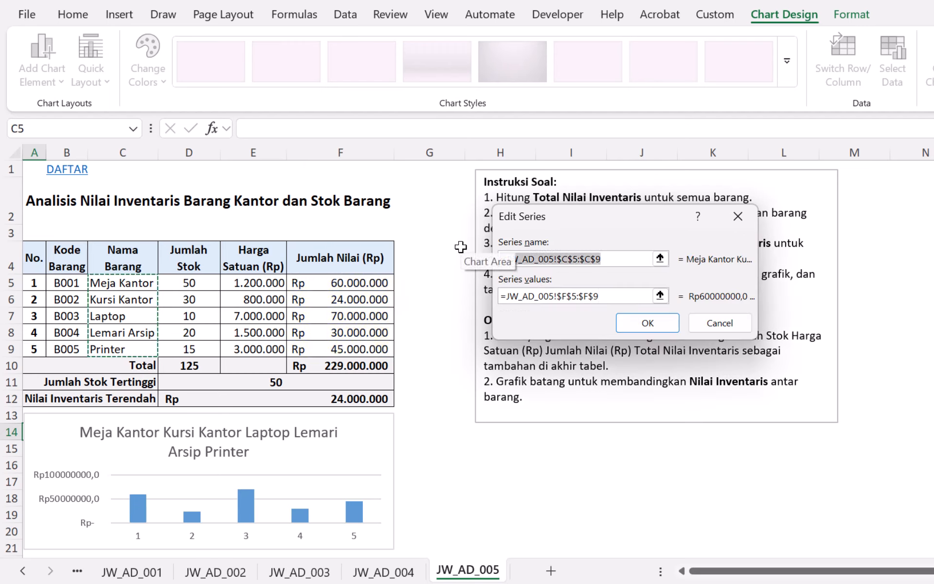
key(BackSpace)
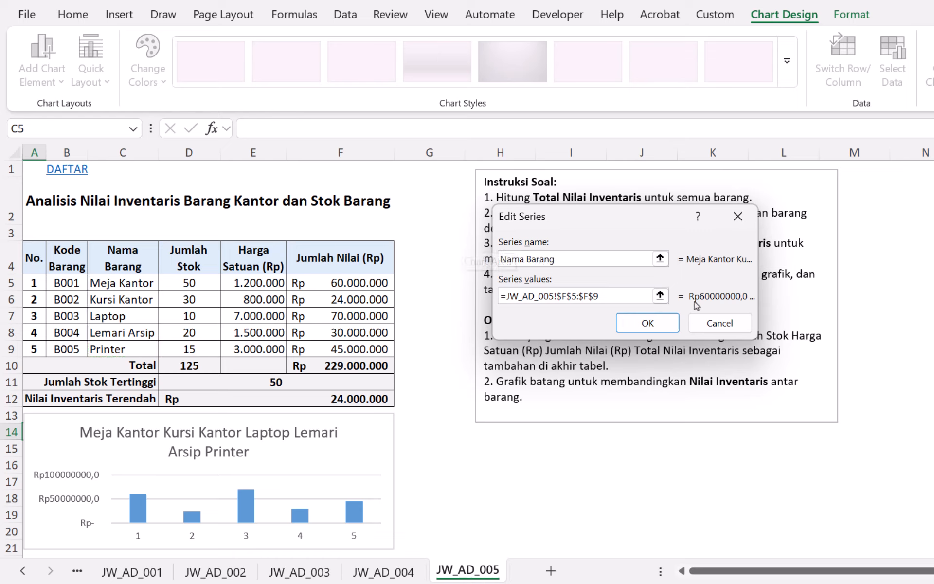
click(648, 323)
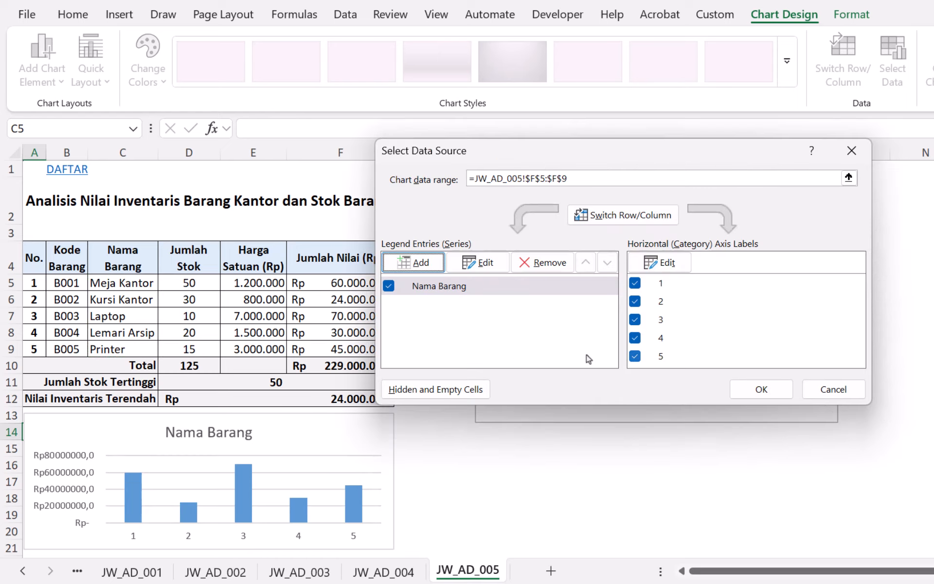
- Use the item names in C5:C9 as the chart's horizontal axis labels and apply the data source
click(667, 263)
click(662, 280)
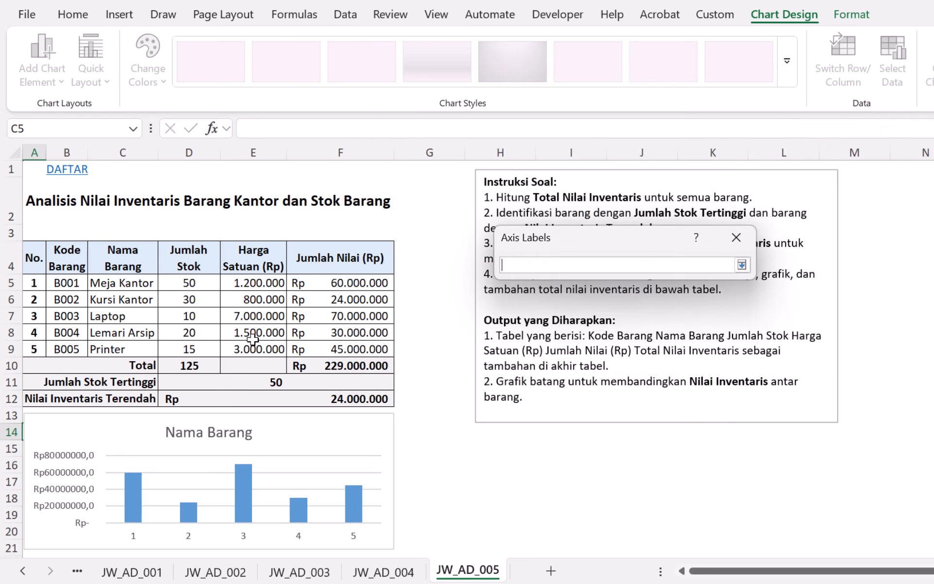
drag(133, 283, 168, 336)
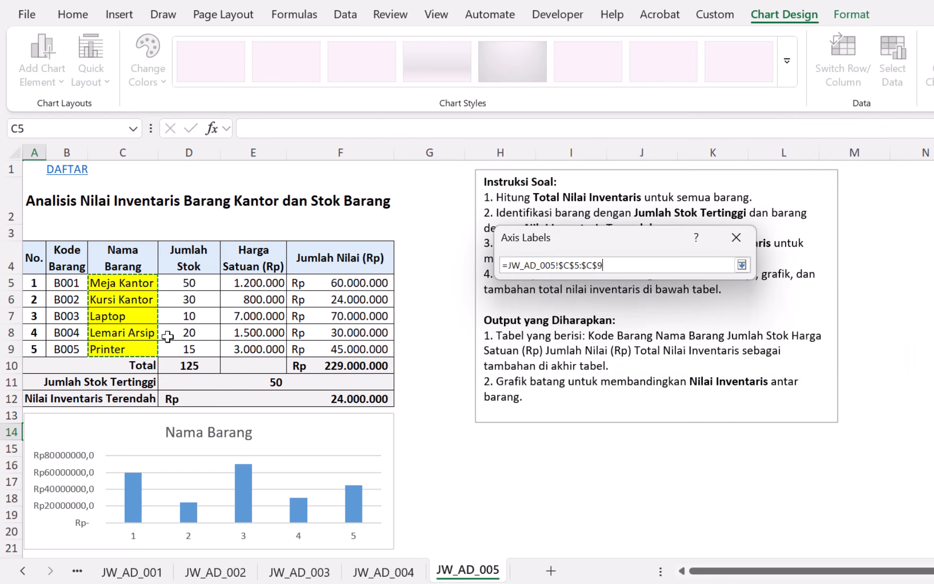
click(742, 265)
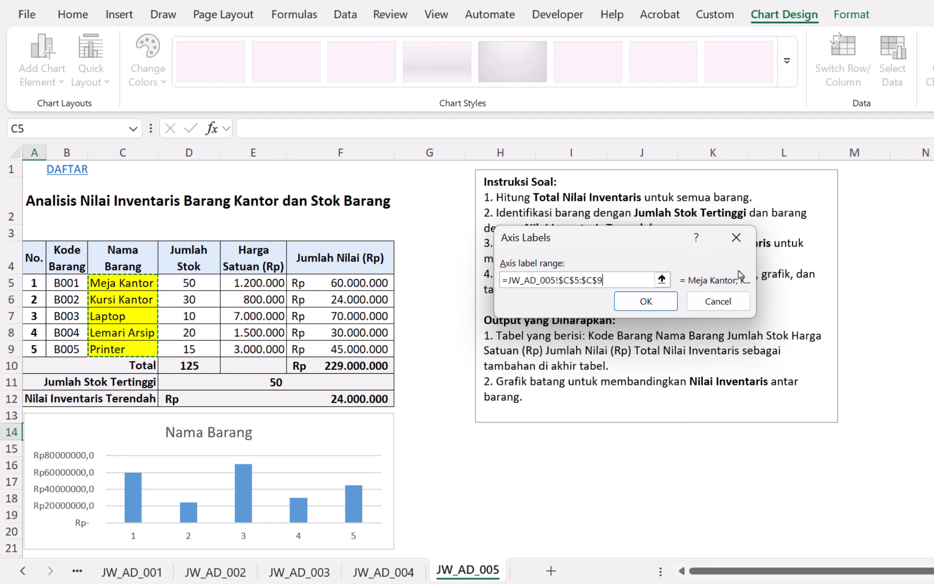
click(647, 302)
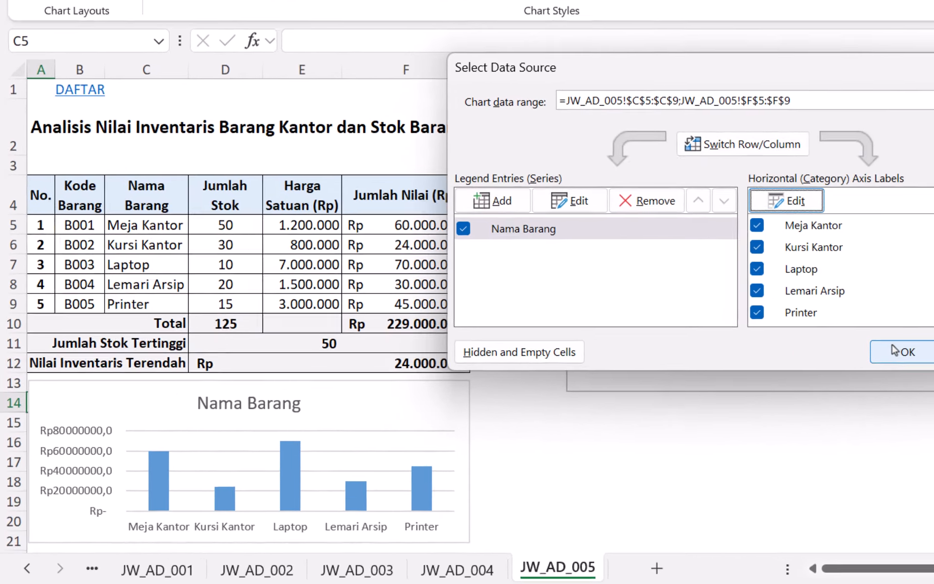
click(750, 388)
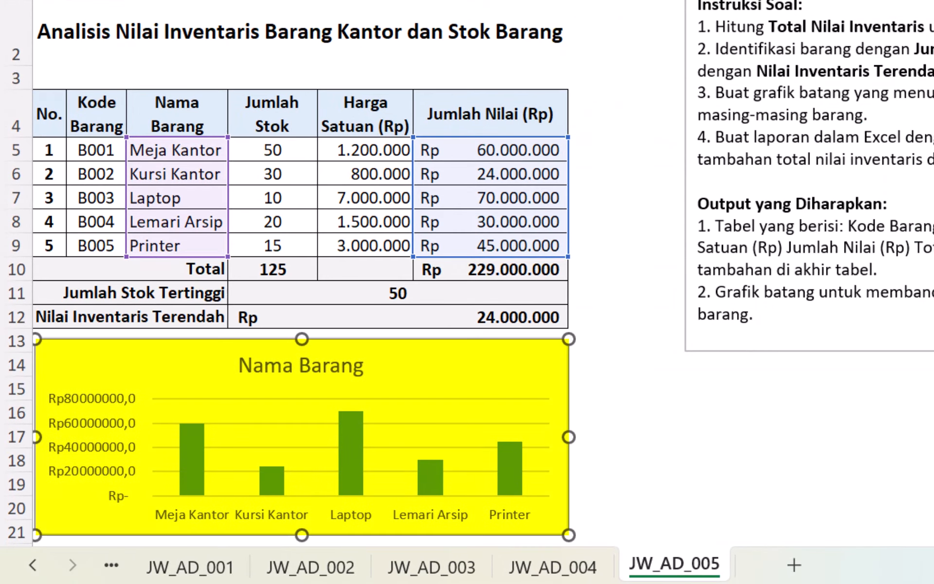
scroll(336, 370, down, 2)
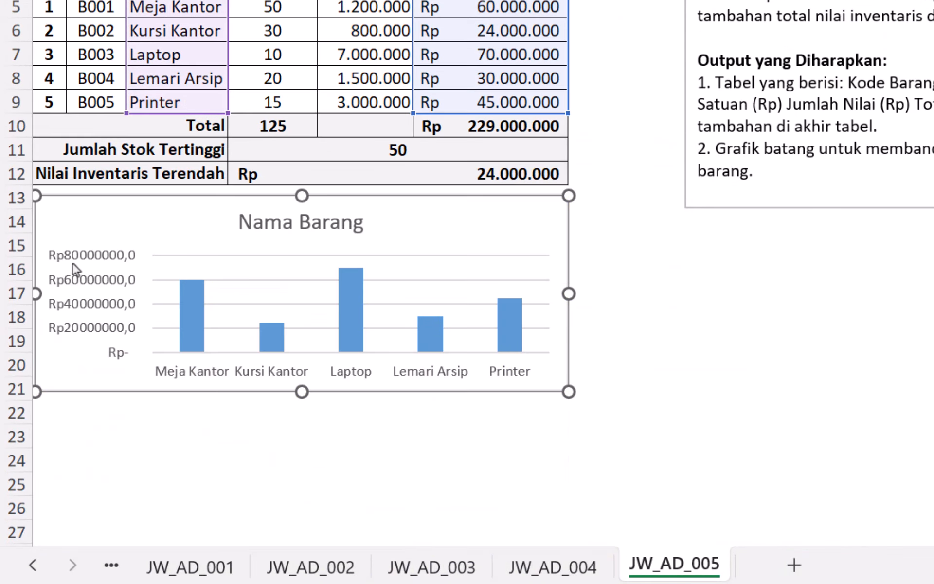
- Hide the column chart's primary vertical axis and add data labels to the columns
click(603, 212)
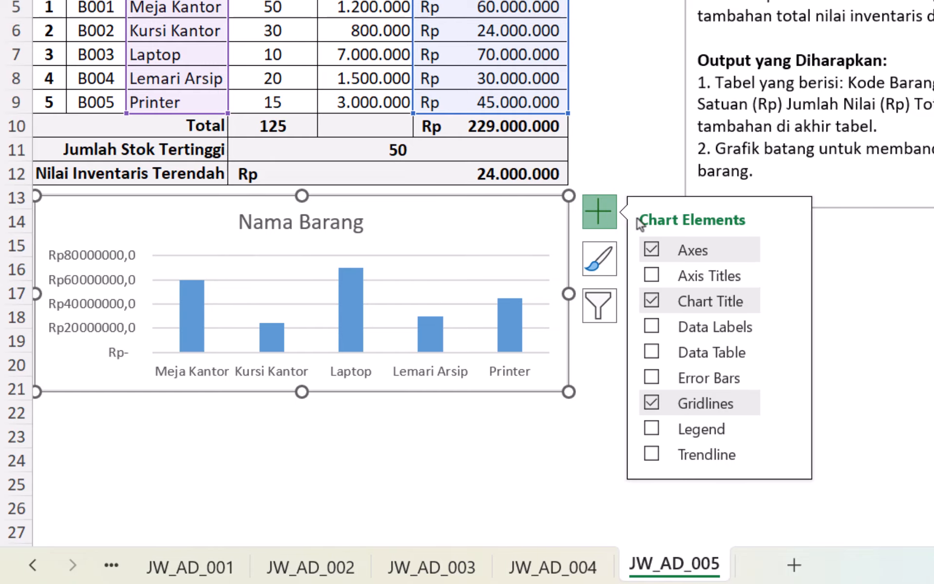
click(787, 250)
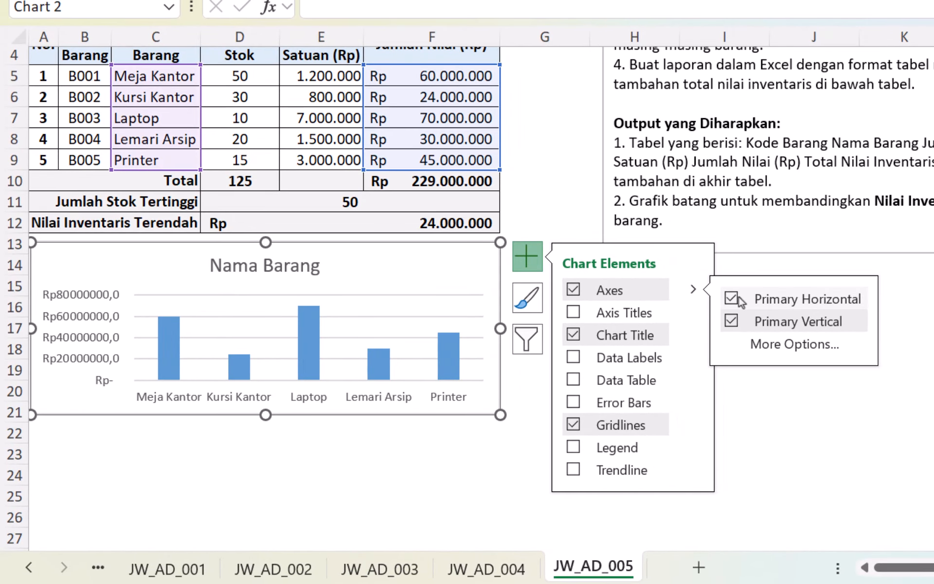
click(735, 318)
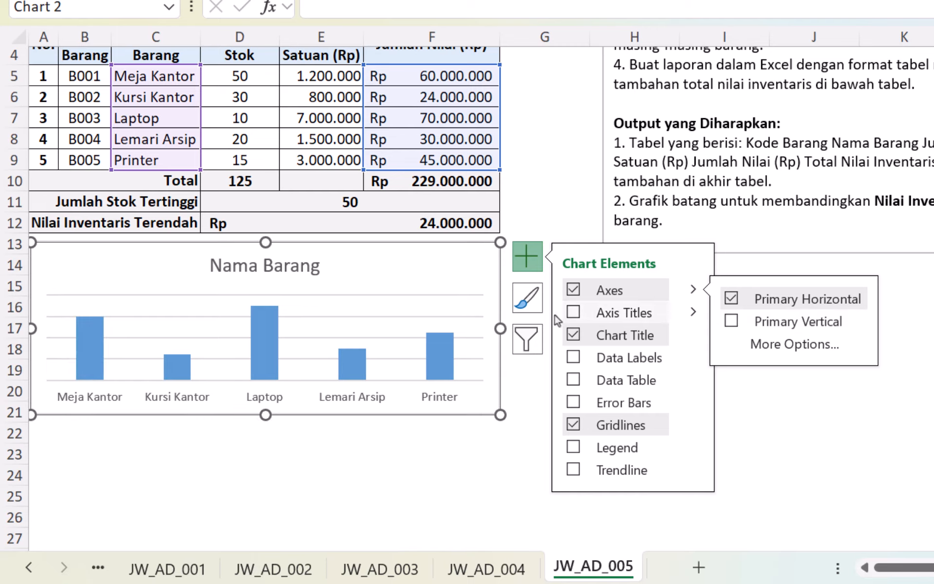
click(693, 357)
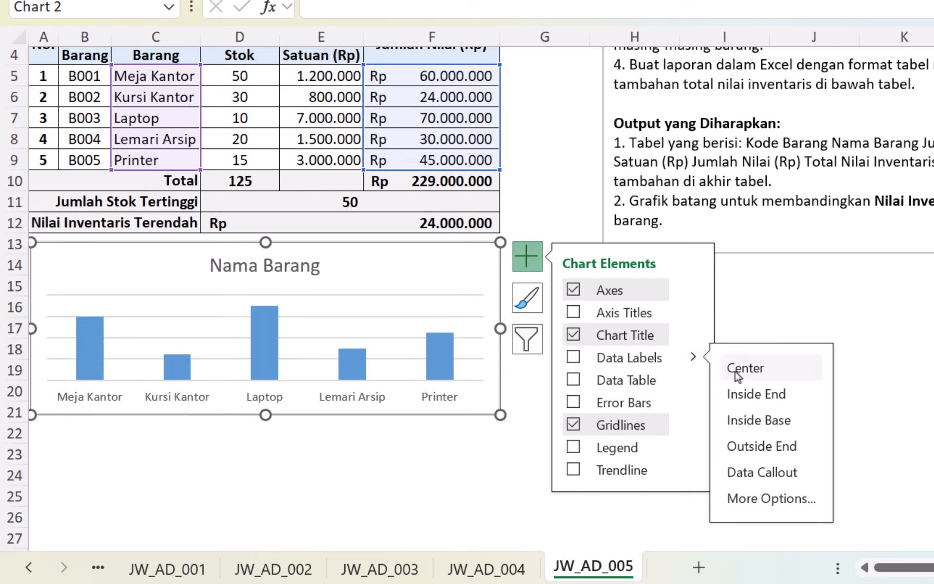
click(637, 361)
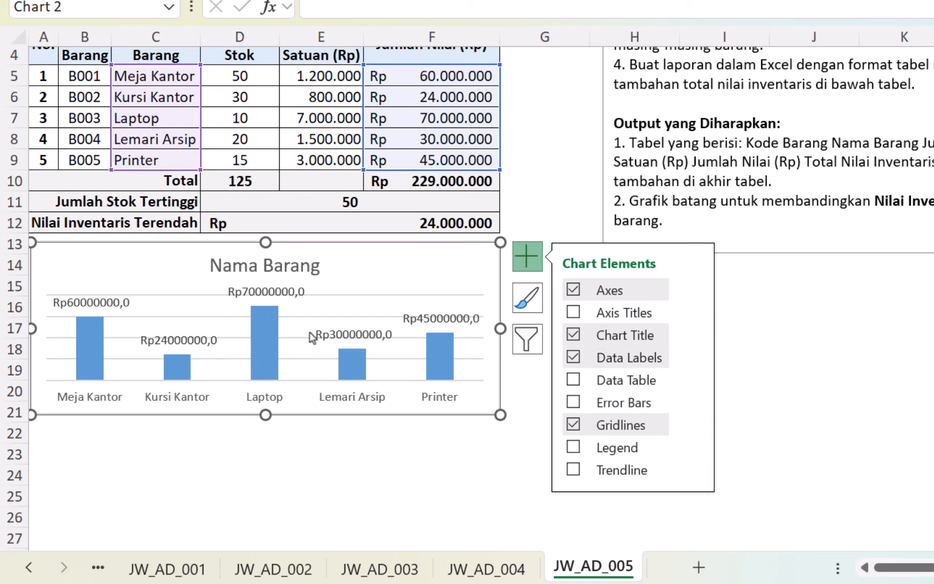
- Open the formatting of the chart's data labels and set their number category to Accounting
click(302, 295)
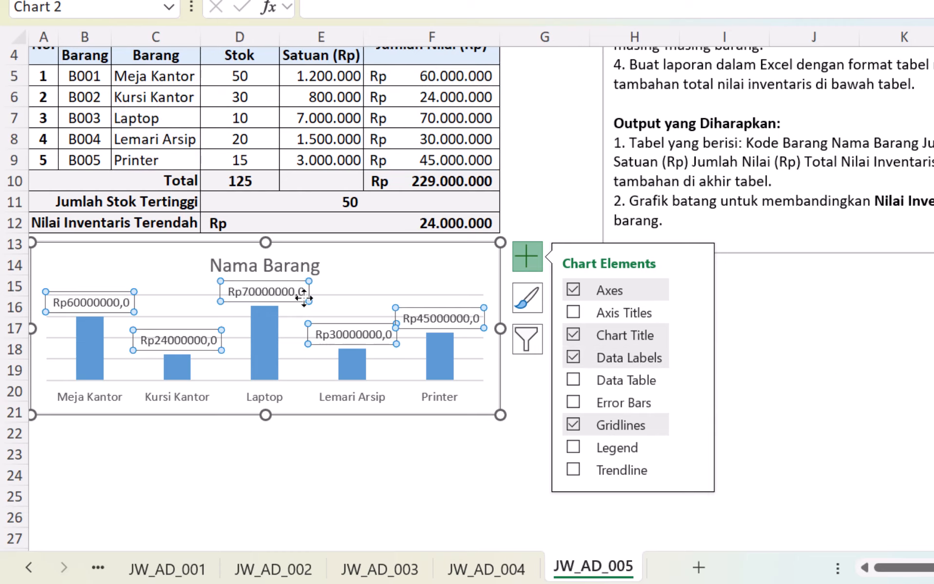
right_click(289, 291)
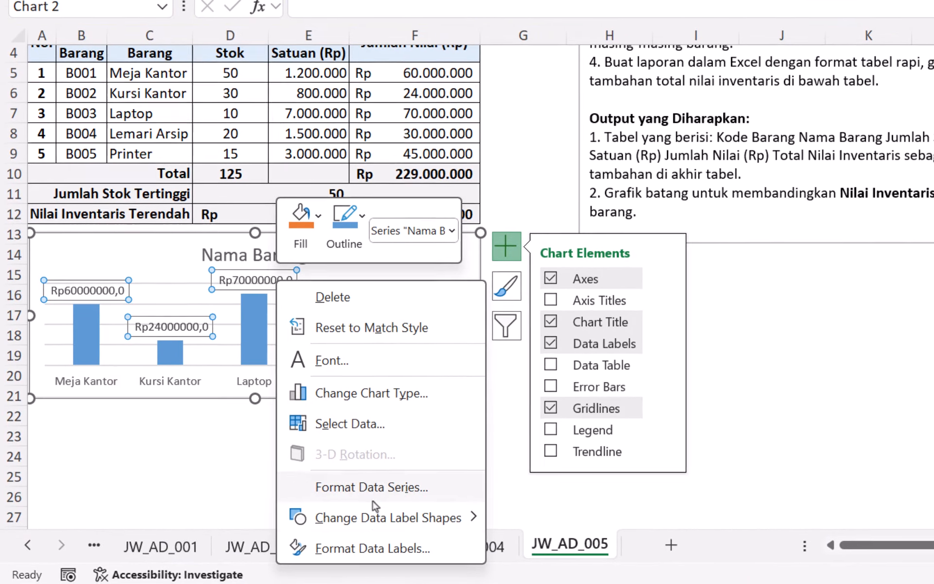
click(403, 570)
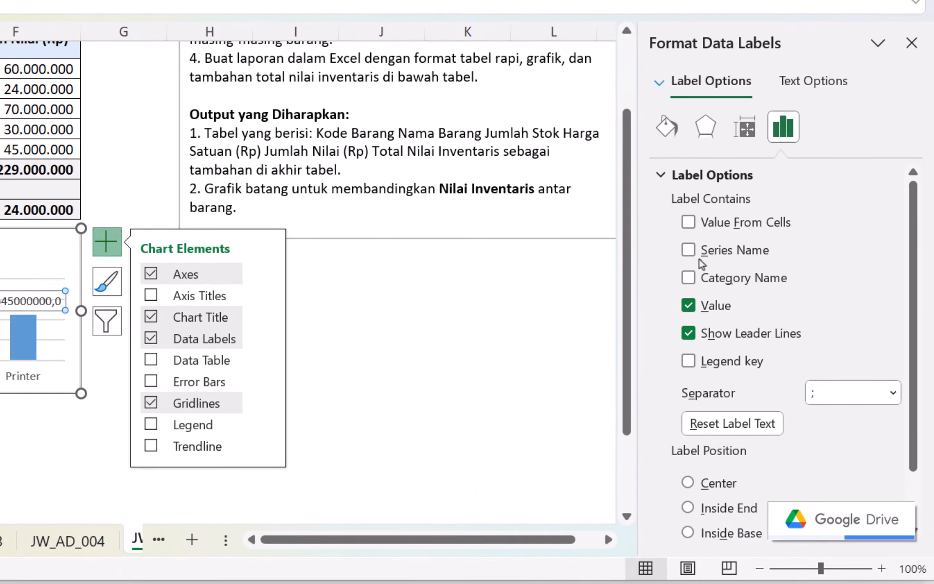
scroll(769, 292, down, 2)
click(700, 529)
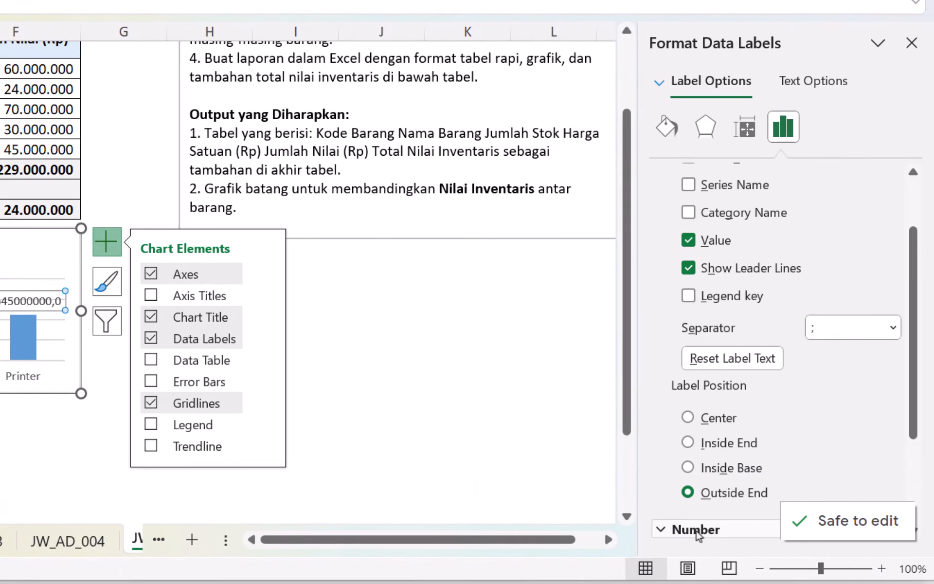
click(819, 421)
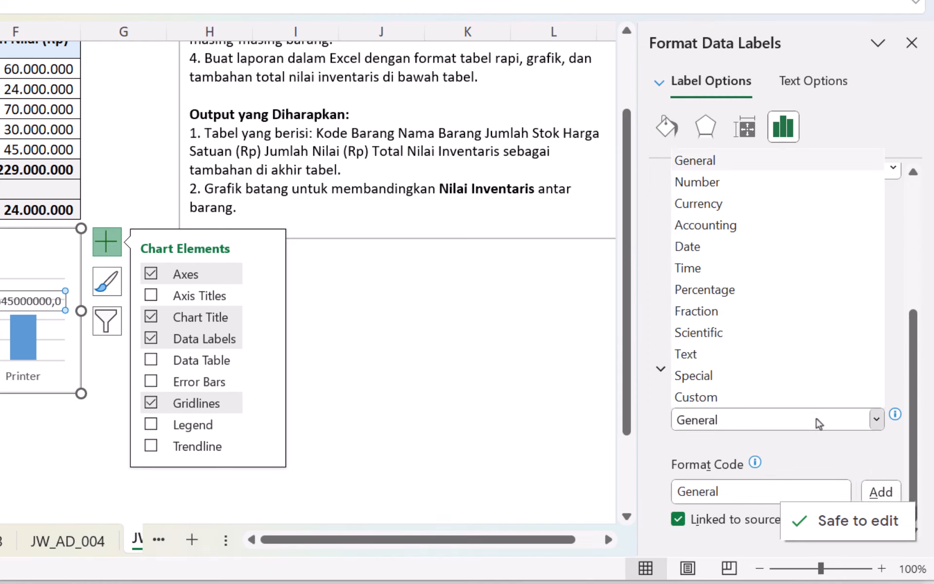
click(730, 225)
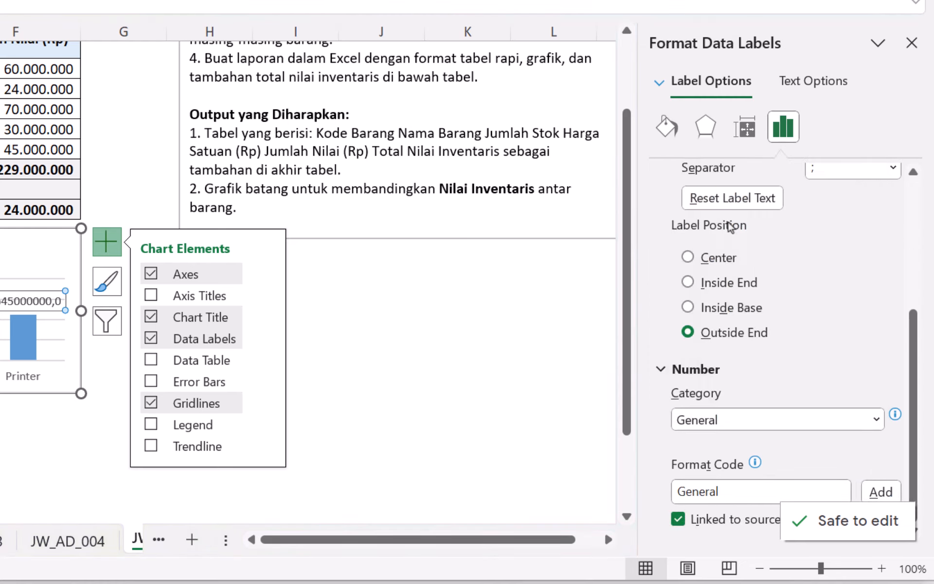
- Set the data labels' decimal places to 0 and apply the value
click(806, 453)
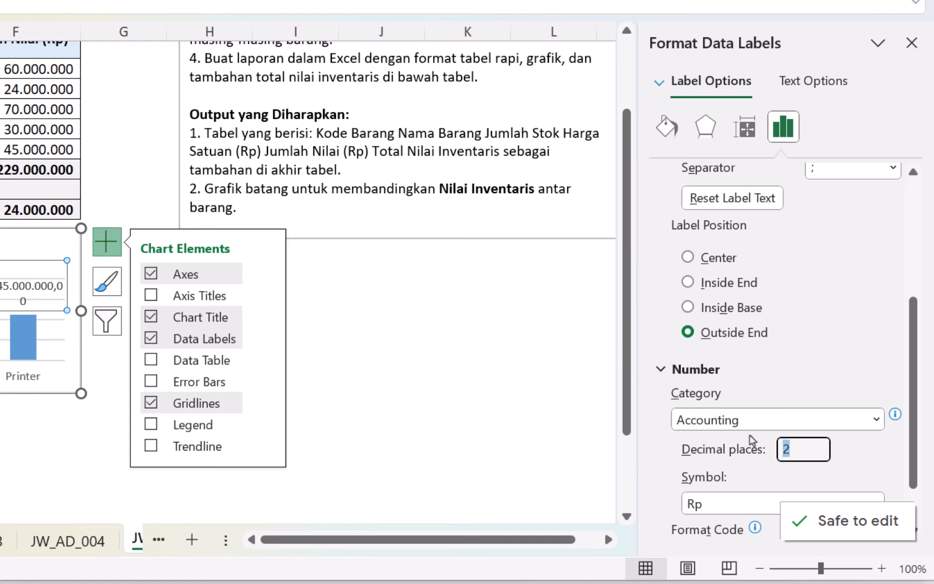
text(0)
scroll(798, 382, down, 1)
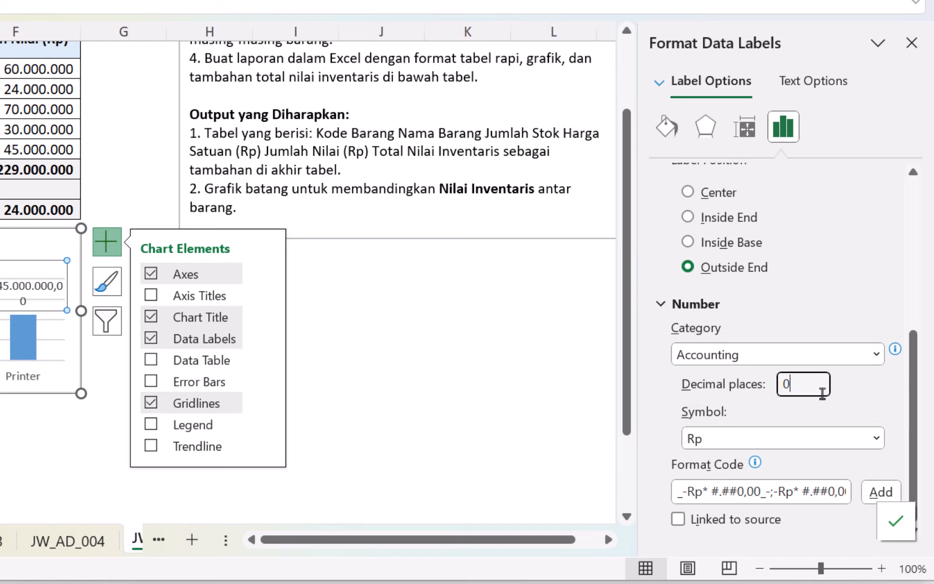
scroll(816, 415, up, 1)
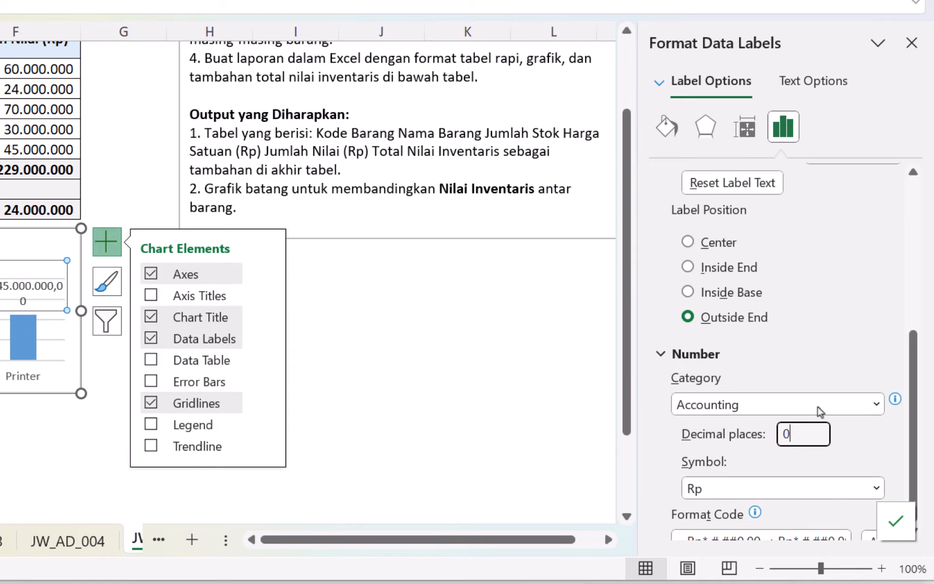
click(308, 327)
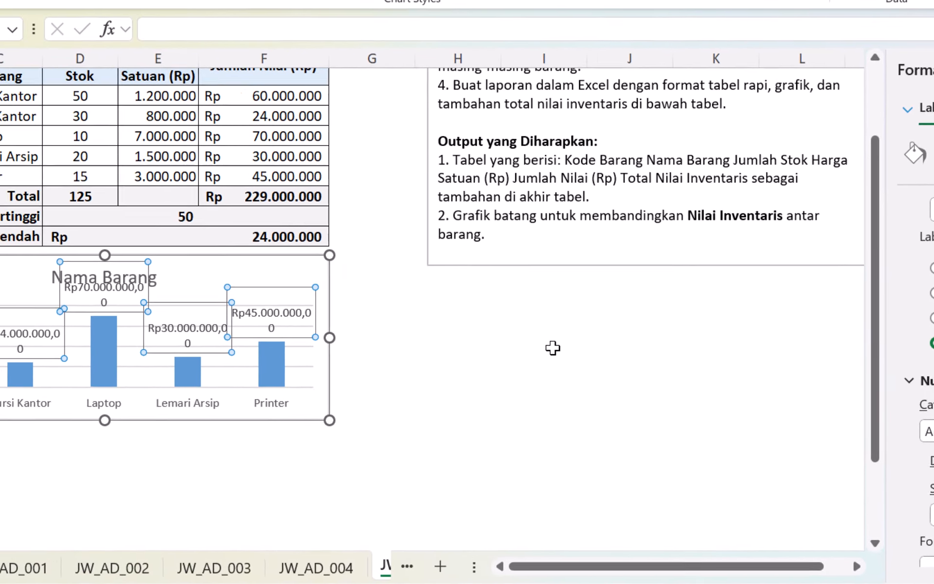
click(284, 319)
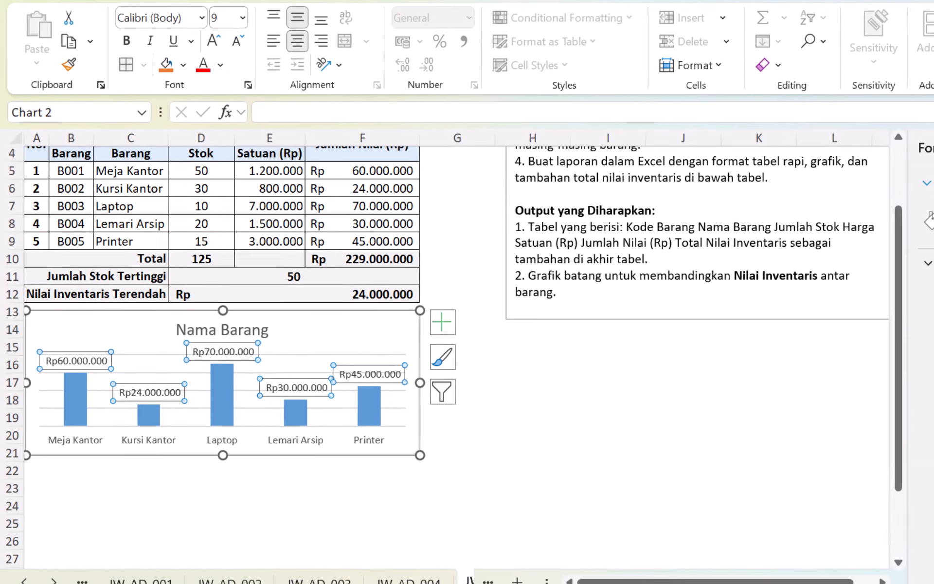
- Apply the second preset chart style, with rotated data labels and an uppercase title, to the inventory chart
click(723, 94)
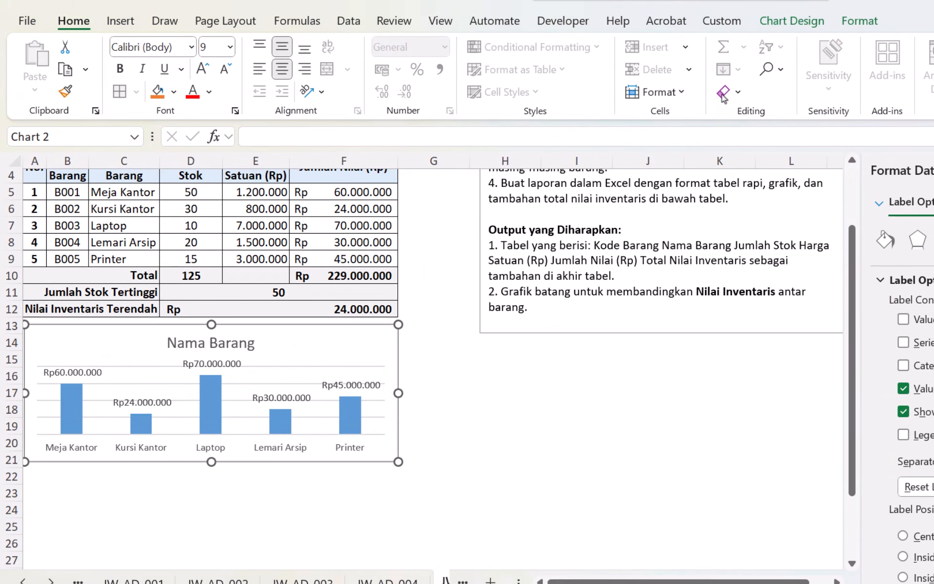
click(818, 20)
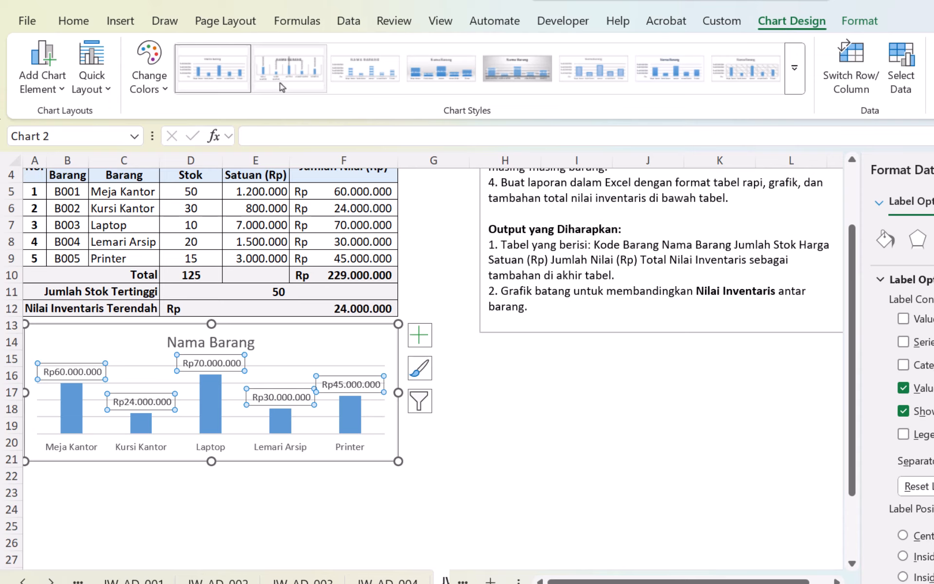
click(261, 85)
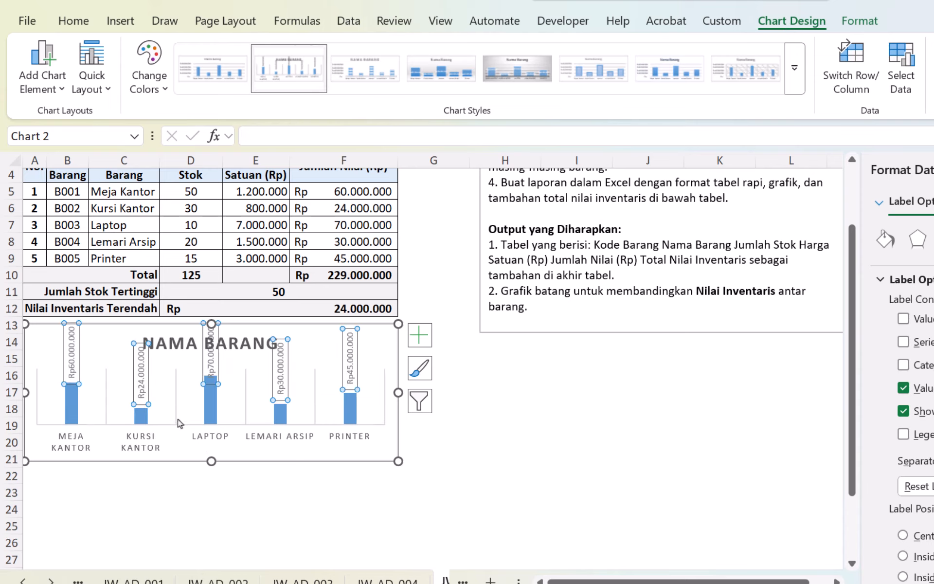
- Stretch the chart's lower edge down to row 29 and lower the plot area's upper edge to separate the data labels from the title
scroll(218, 423, down, 3)
scroll(218, 424, down, 1)
drag(210, 311, 199, 444)
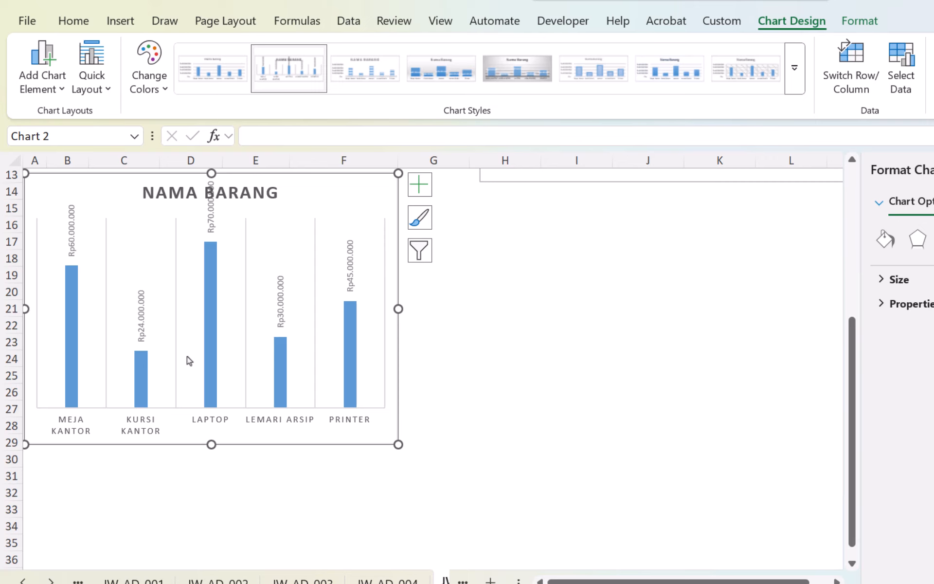
scroll(190, 360, up, 1)
click(253, 292)
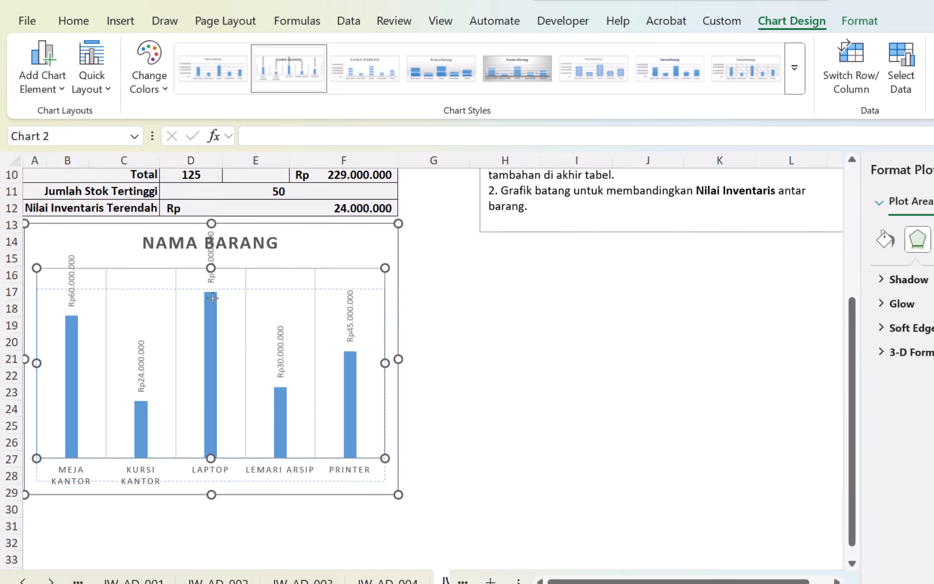
mouse_move(212, 312)
mouse_down()
mouse_move(211, 325)
mouse_move(210, 316)
mouse_up()
click(452, 328)
scroll(438, 343, up, 1)
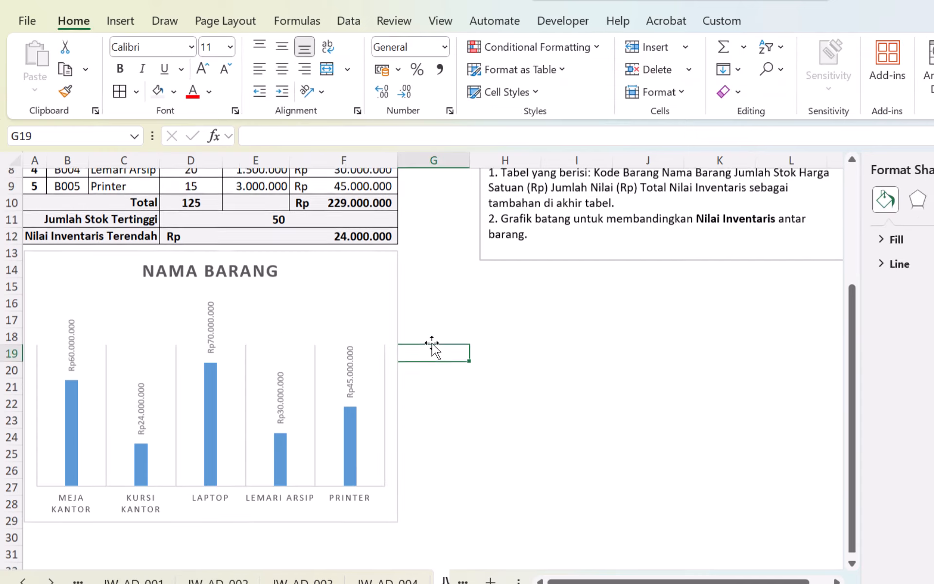
click(280, 299)
scroll(526, 366, up, 2)
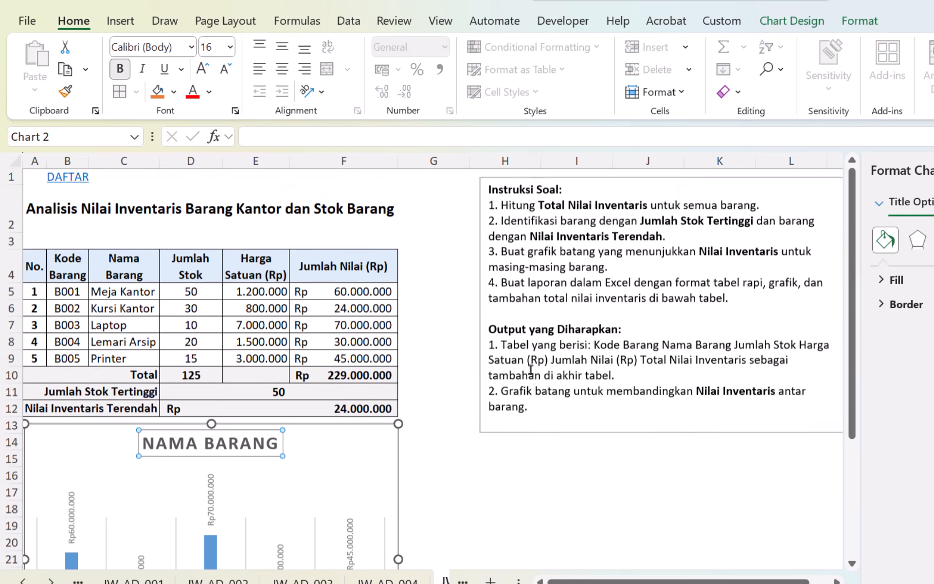
text(Gr)
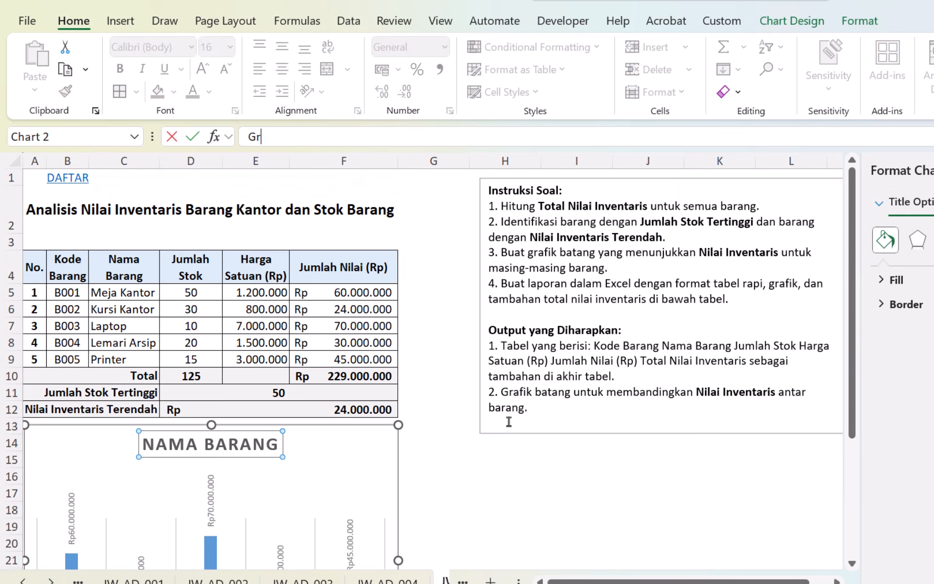
key(Escape)
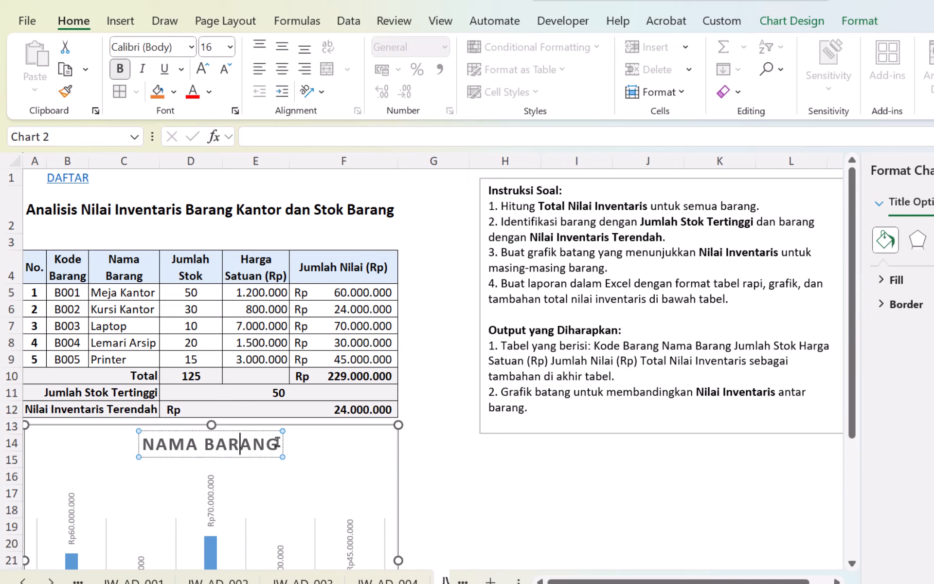
- Replace the chart title text with "Grafik Nilai Inventaris Barang"
triple_click(278, 442)
text(Grafik)
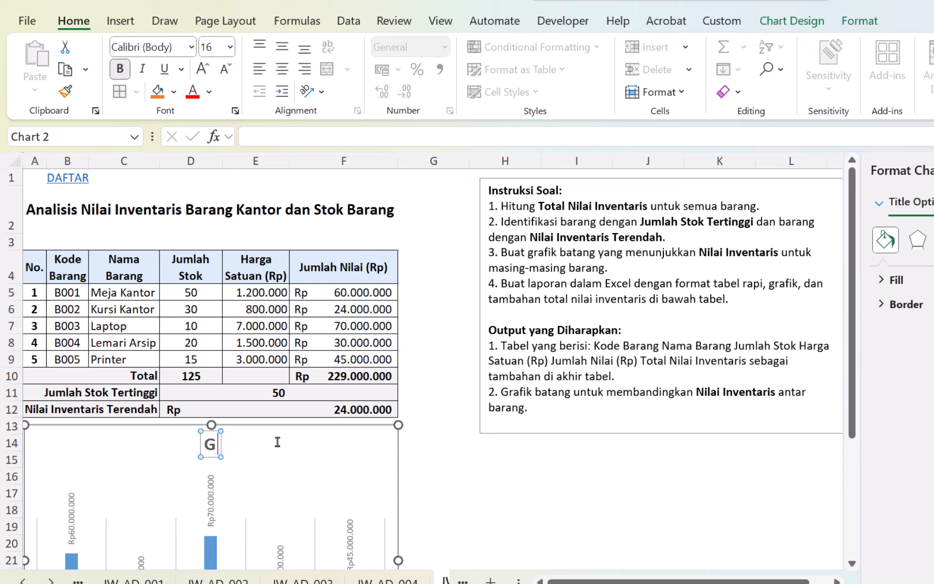
text( N)
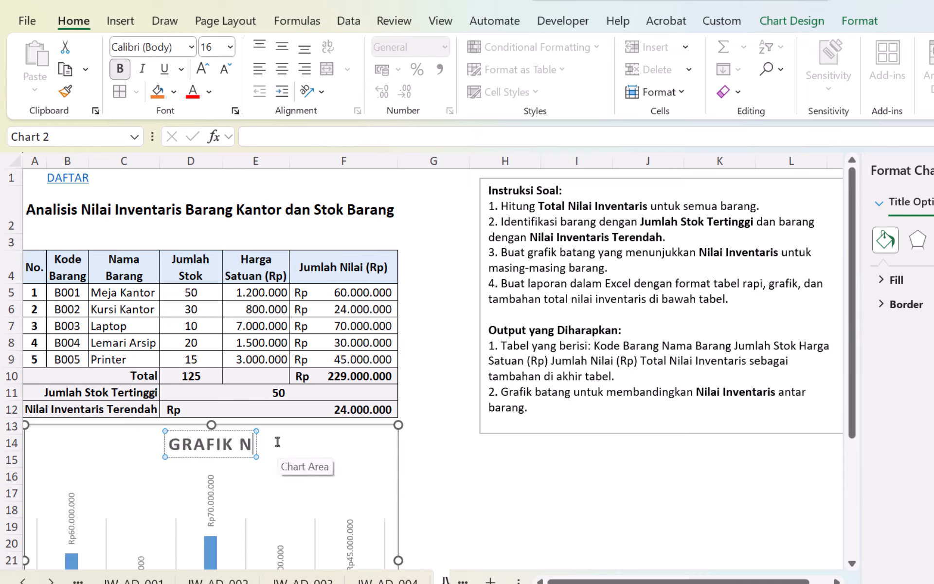
text(ilai Inventar)
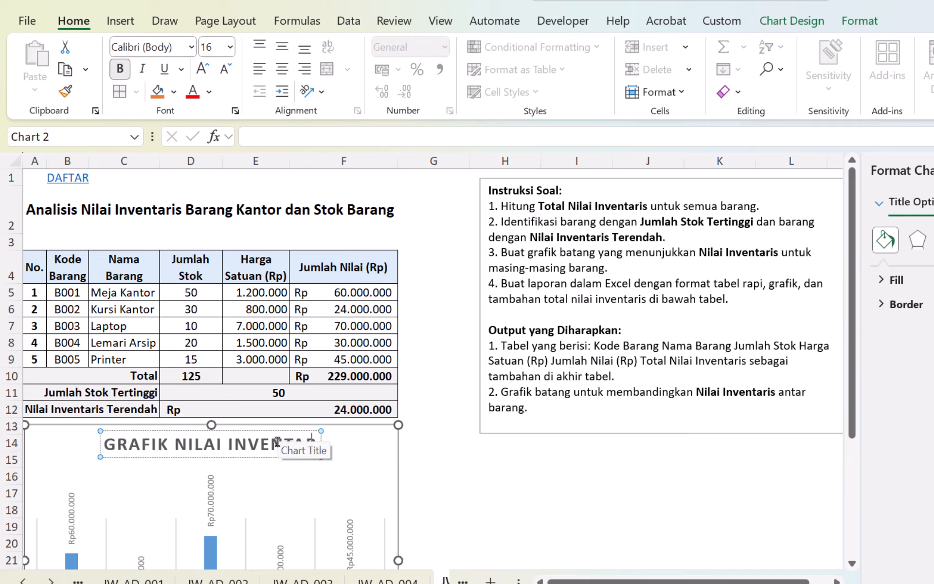
text(is)
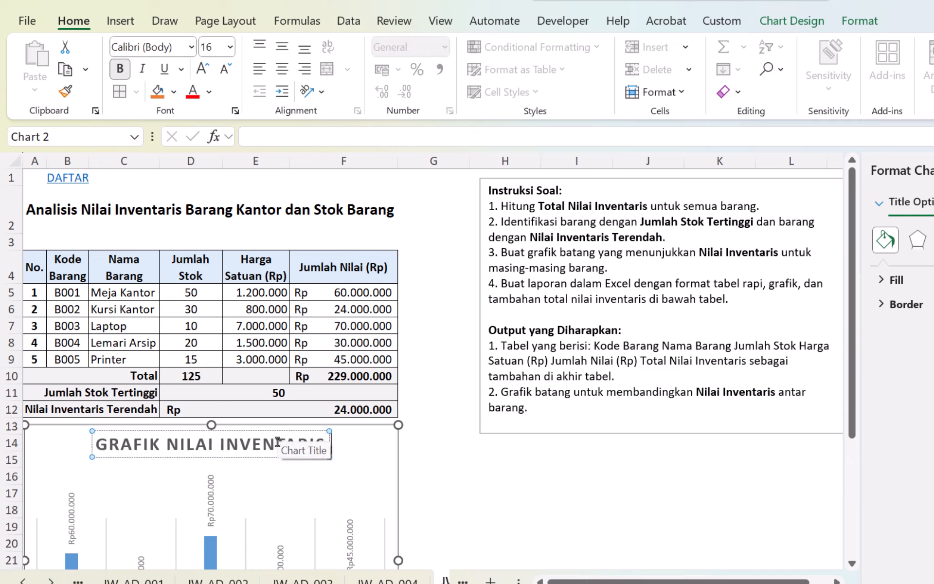
text( Barang)
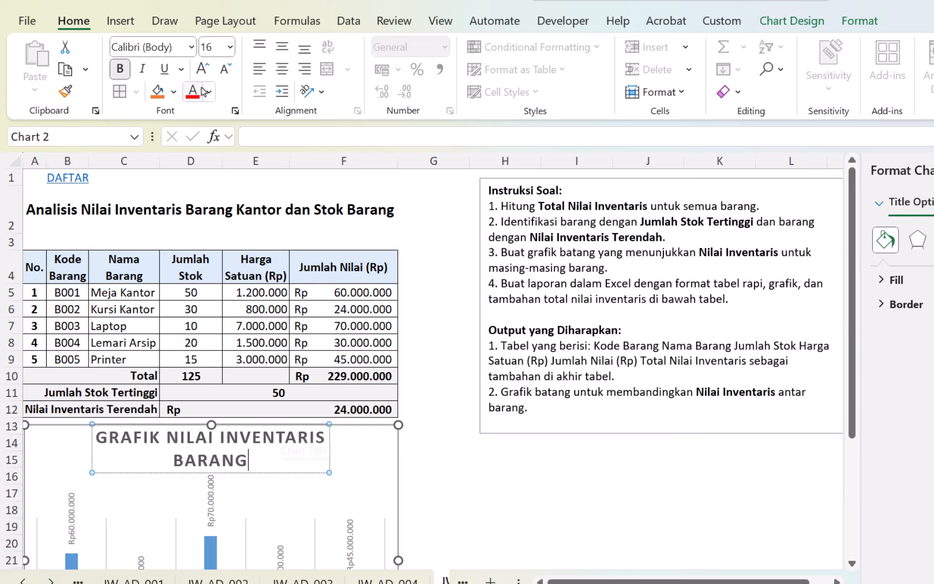
- Reduce the whole chart title's font size to 11 so it fits on one line
key(ctrl+a)
click(223, 70)
click(224, 69)
click(224, 69)
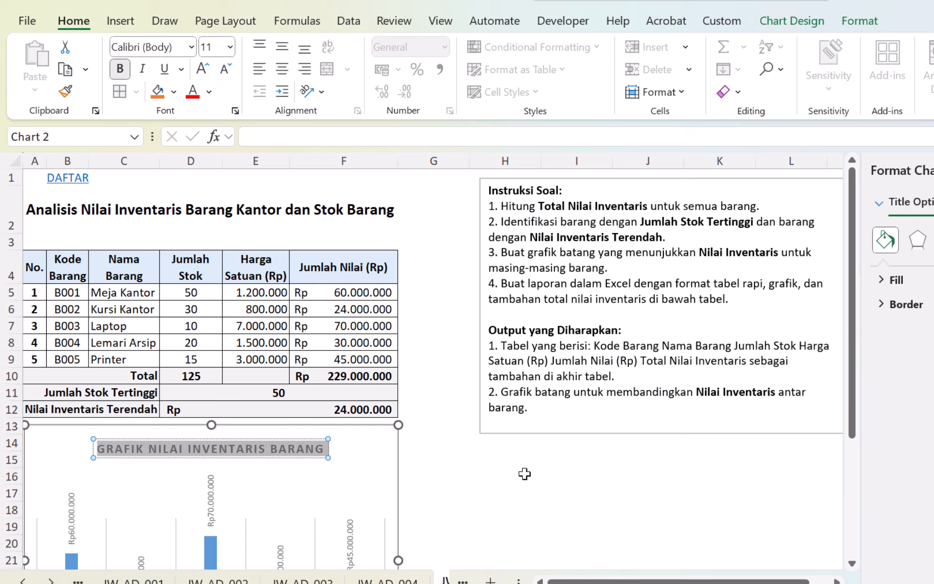
click(505, 492)
scroll(446, 469, down, 2)
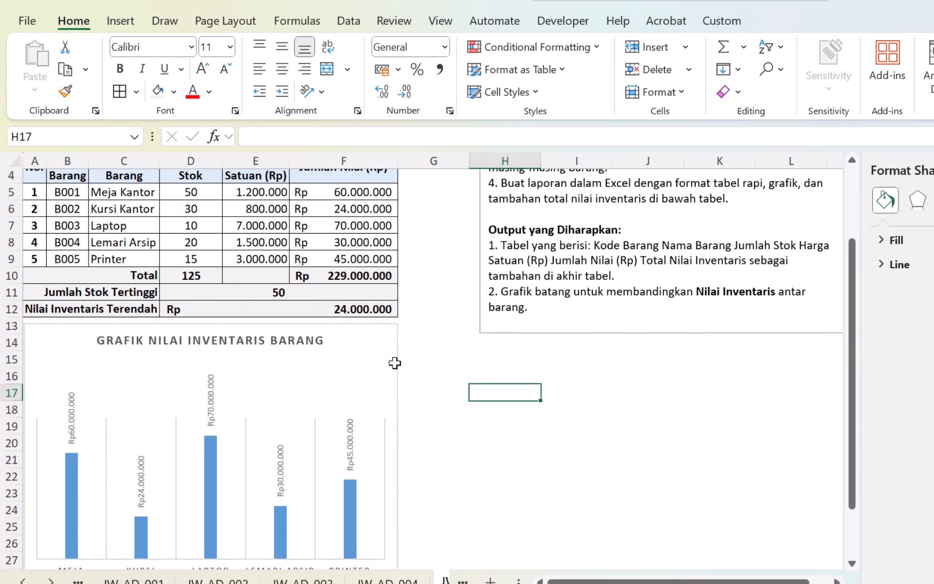
click(395, 363)
scroll(461, 407, down, 2)
scroll(461, 407, up, 3)
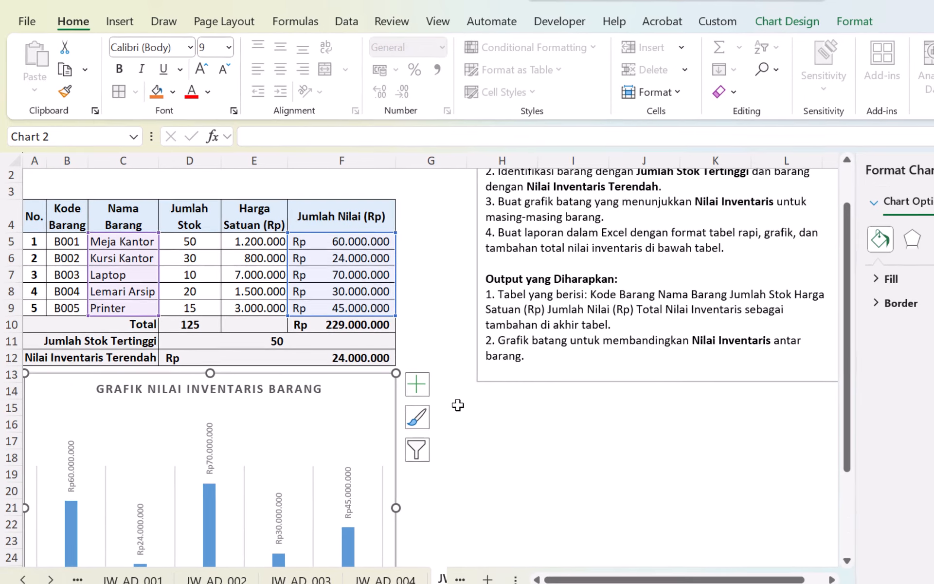
scroll(509, 423, up, 1)
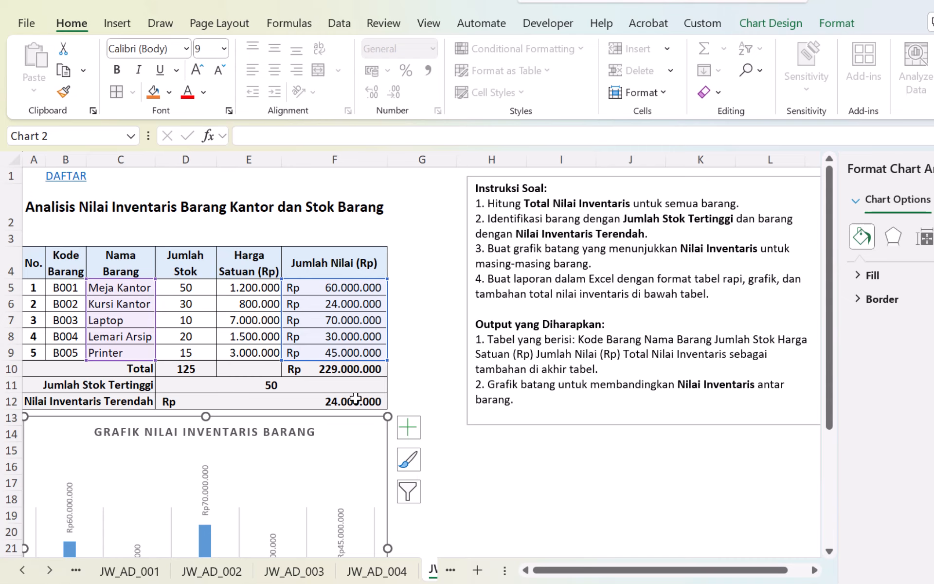
scroll(324, 384, down, 3)
scroll(324, 383, up, 3)
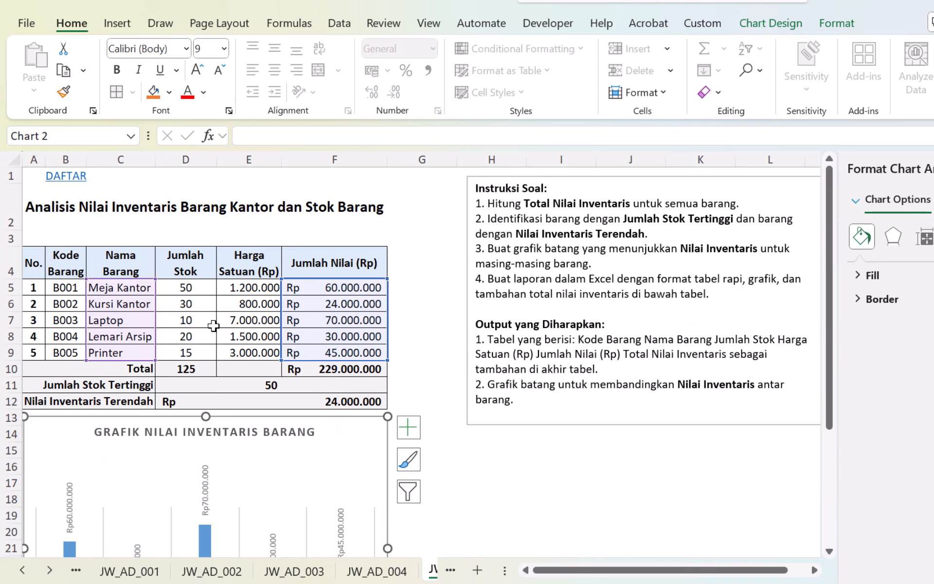
- Delete the first sheet row, which holds the DAFTAR link above the report title
click(11, 174)
right_click(11, 173)
click(51, 359)
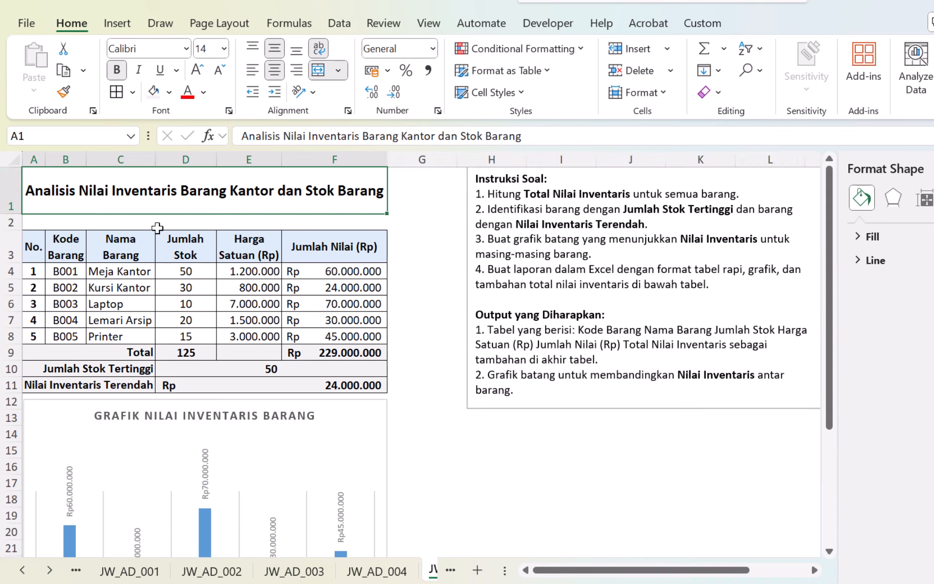
scroll(176, 292, down, 4)
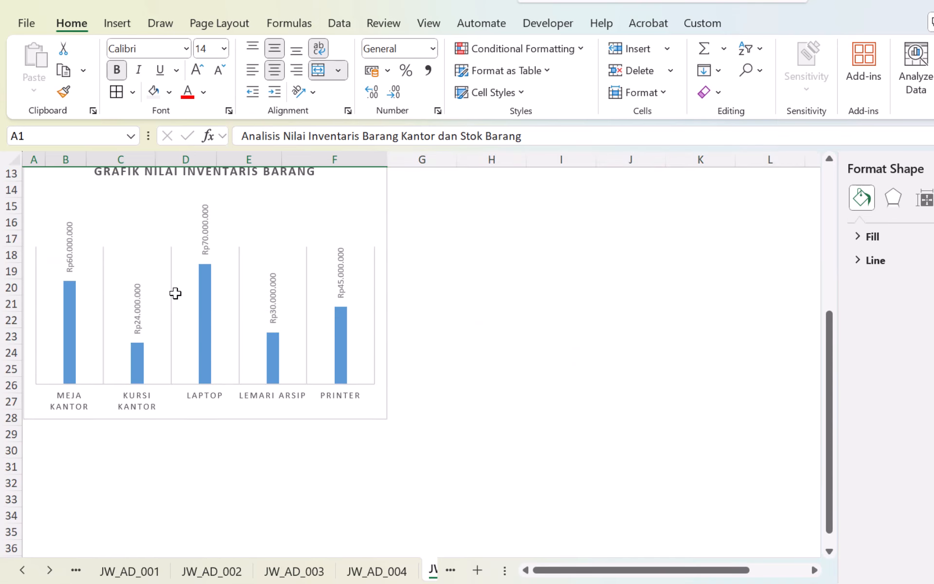
scroll(183, 293, up, 4)
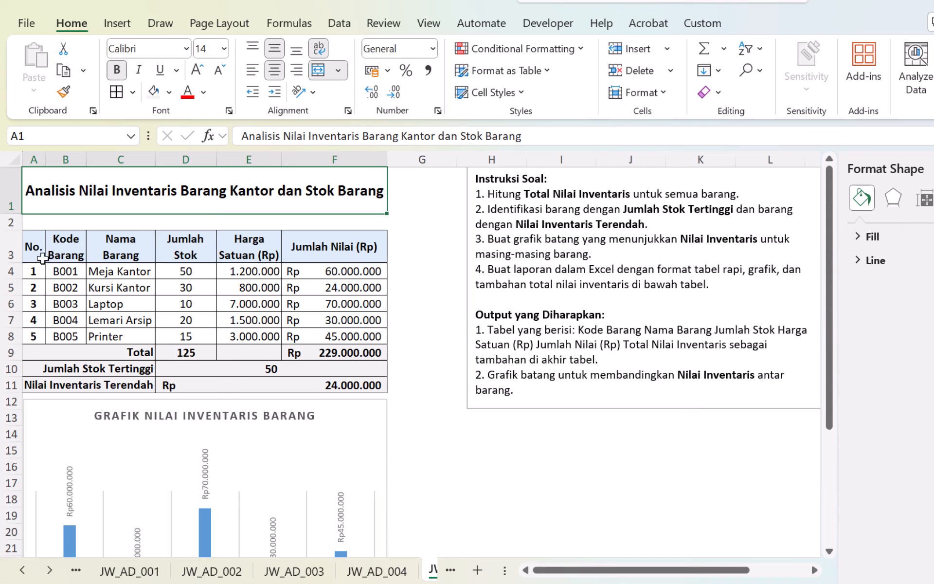
- Set the sheet's paper size to A4, 21 cm x 29,7 cm
click(221, 24)
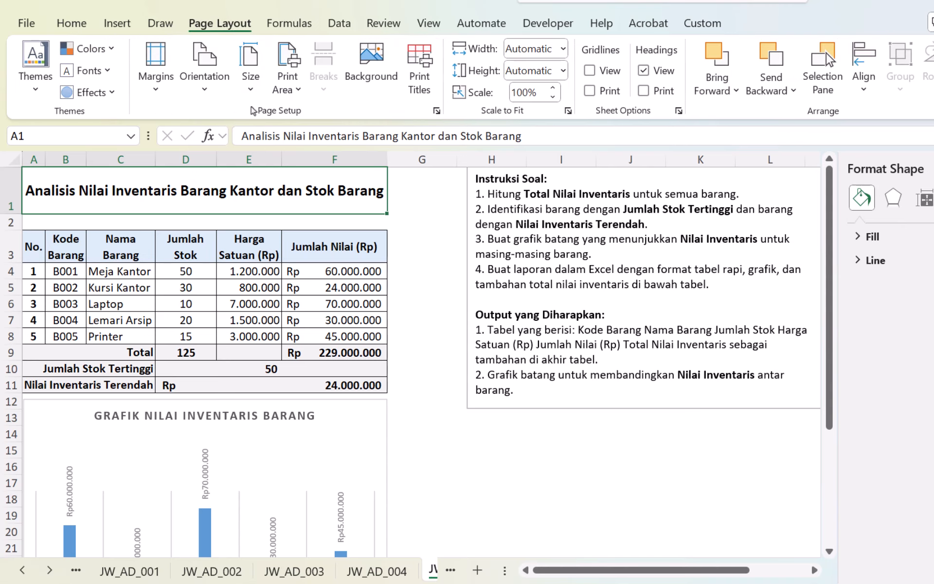
click(246, 78)
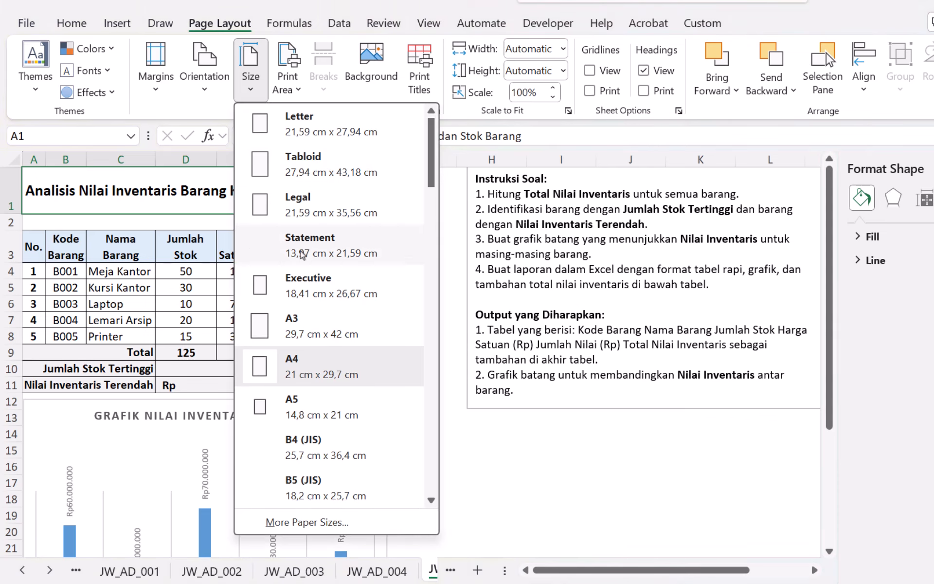
click(312, 366)
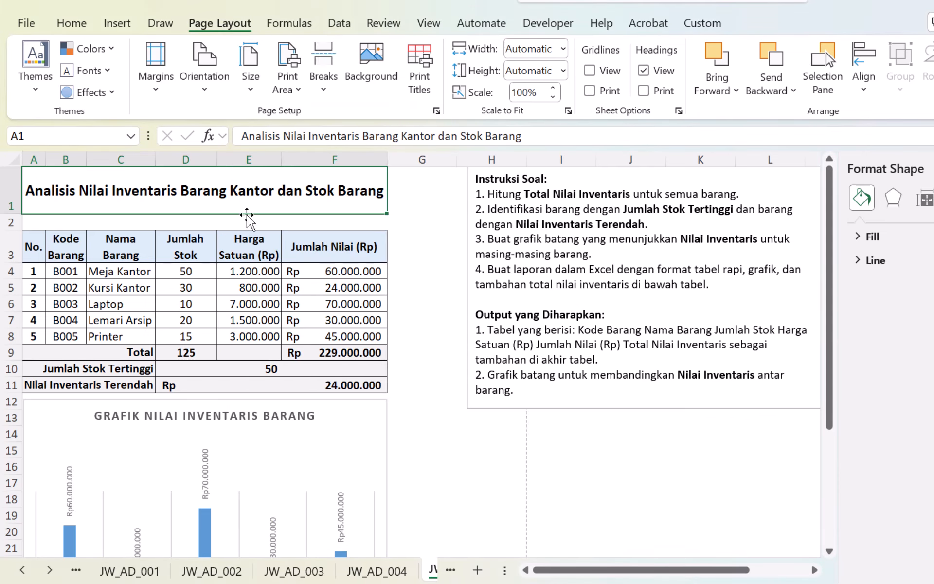
- Widen the Jumlah Nilai (Rp) and Harga Satuan (Rp) columns so the table fills more of the A4 page width
drag(388, 159, 438, 159)
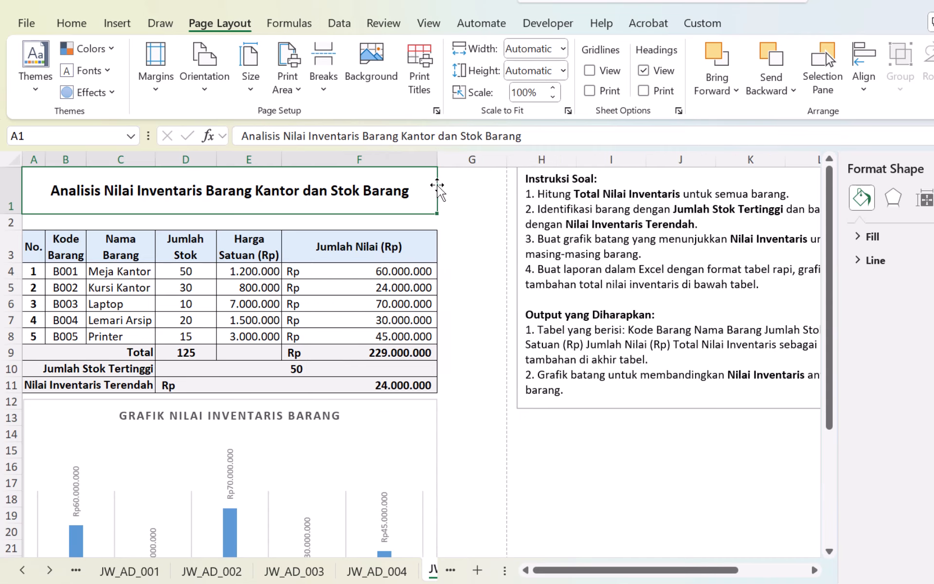
drag(283, 159, 318, 159)
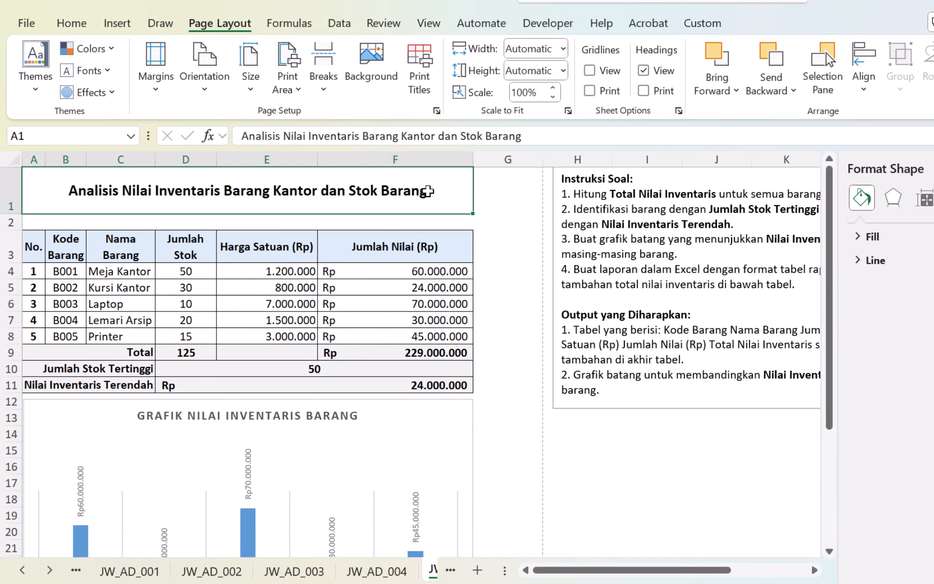
drag(474, 159, 490, 161)
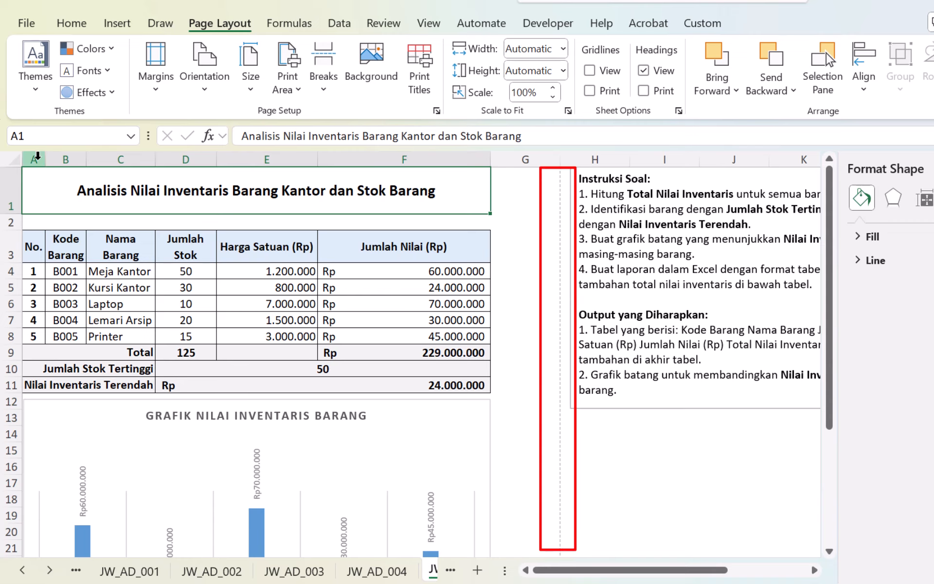
- Insert a blank column before the No. column and narrow it to a slim margin column
right_click(38, 155)
click(93, 325)
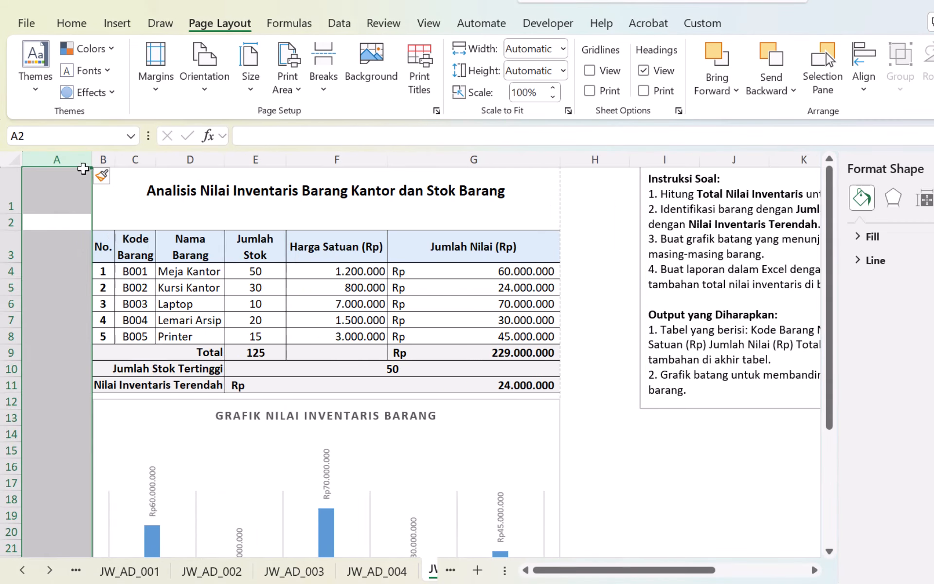
drag(83, 168, 42, 162)
- Set custom page margins of 1 cm at the top and bottom, 2 cm on the left and 0,5 cm on the right
click(156, 68)
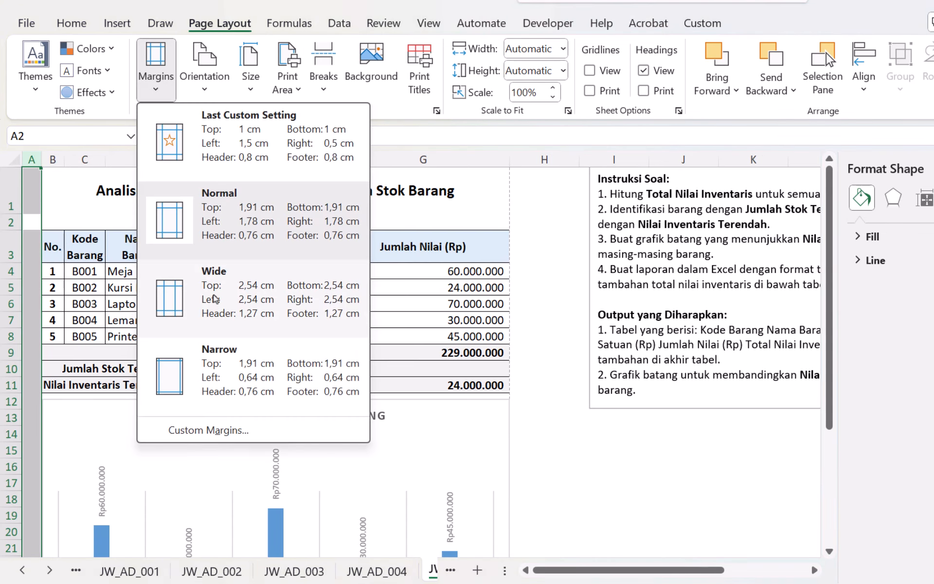
click(176, 429)
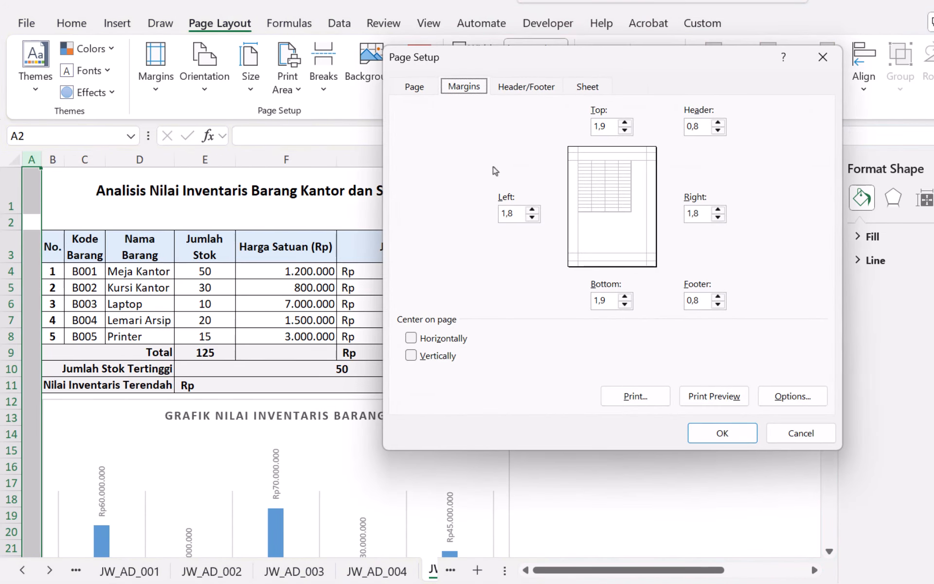
click(517, 211)
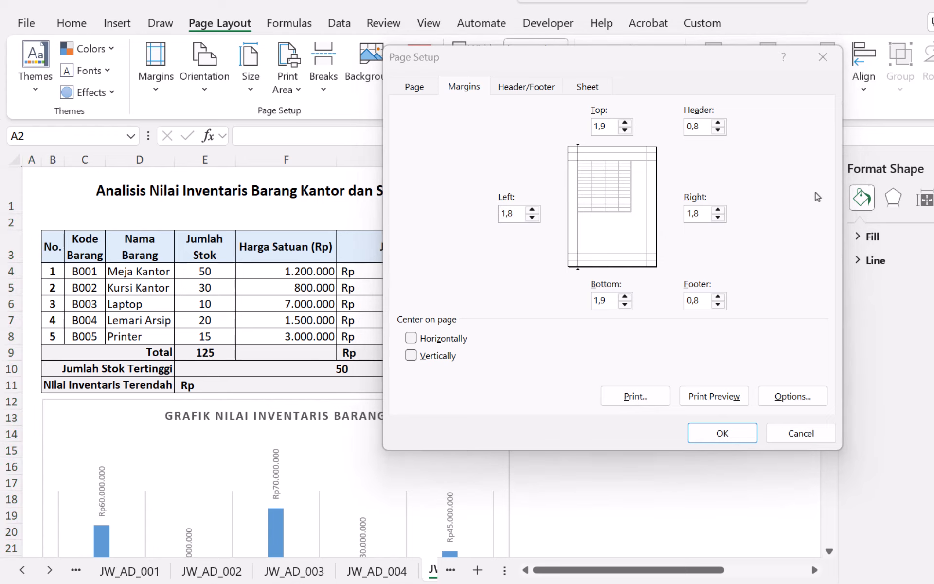
click(505, 205)
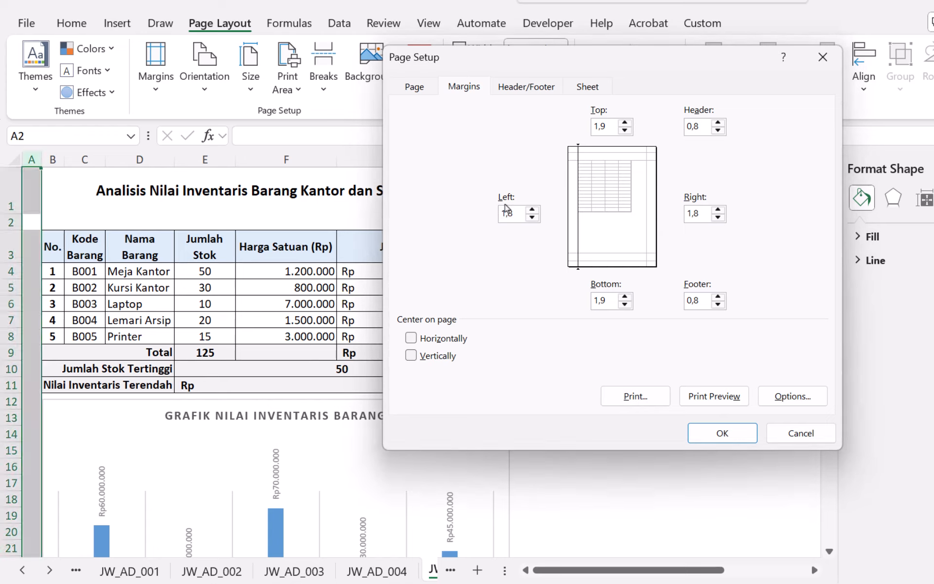
double_click(612, 128)
text(1)
double_click(613, 301)
text(1)
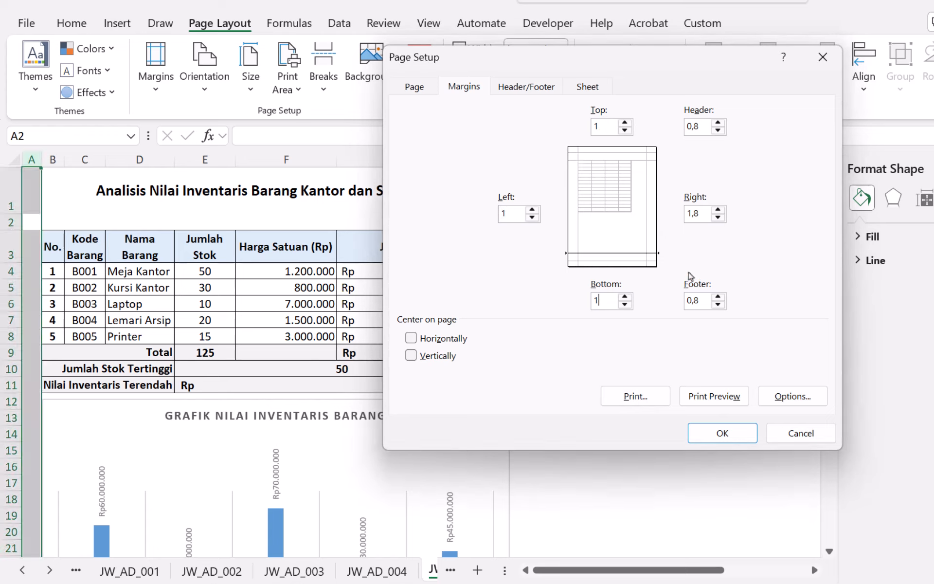
double_click(699, 214)
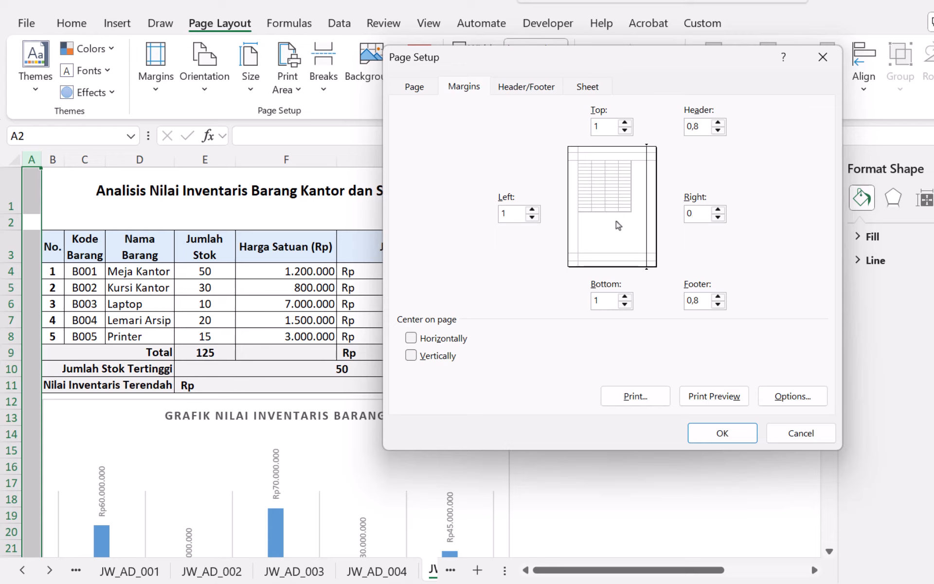
double_click(514, 219)
text(2)
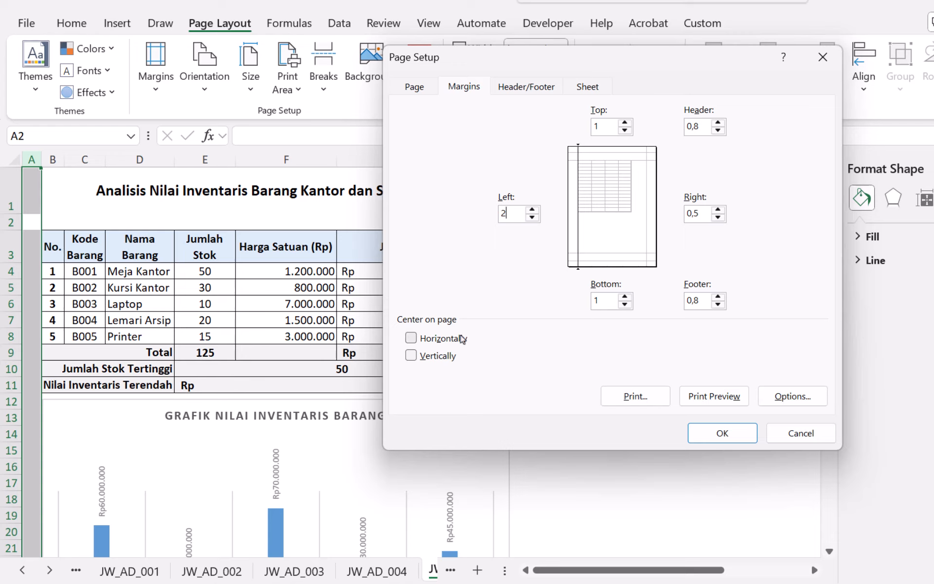
click(735, 438)
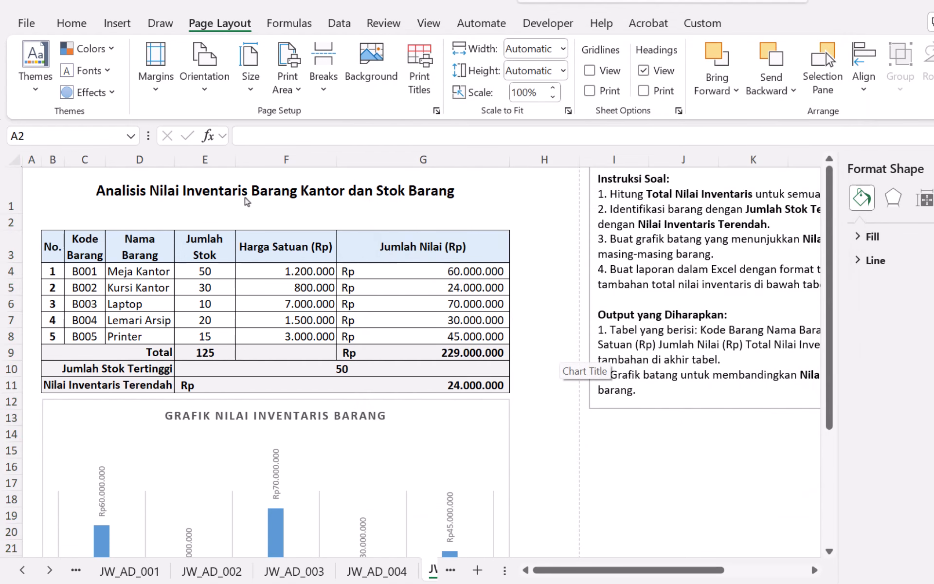
- Widen the Nama Barang column so its header fits on one line, and widen the Kode Barang column slightly
drag(175, 160, 197, 160)
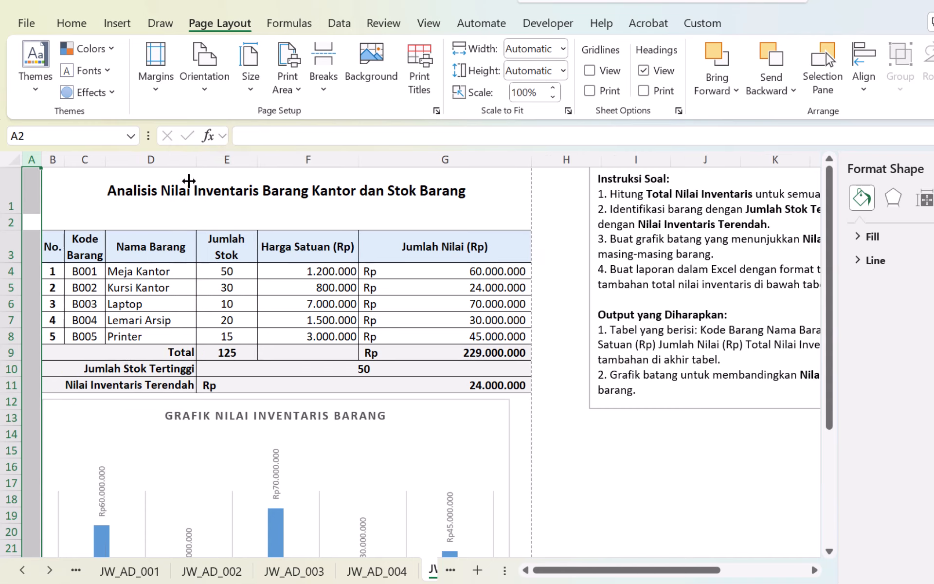
drag(106, 160, 107, 161)
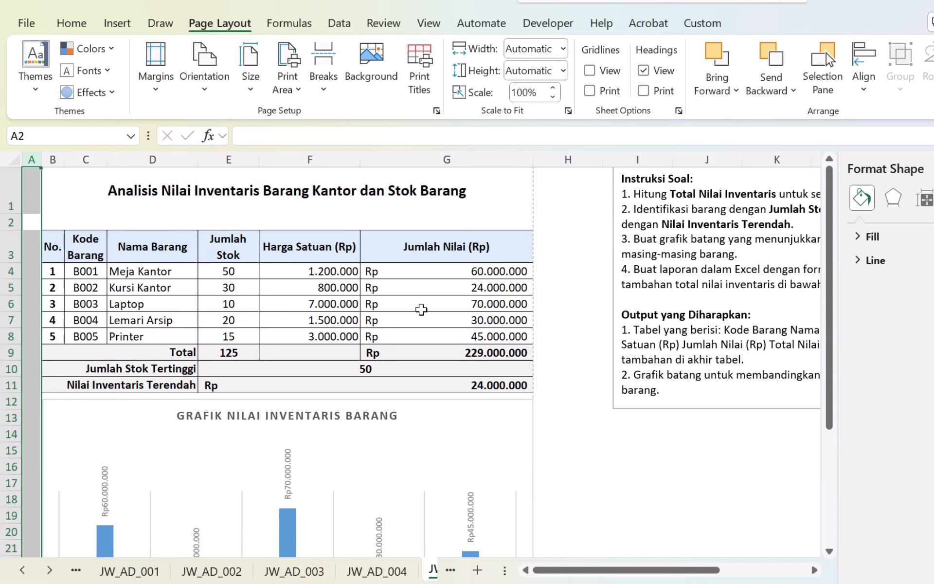
click(409, 283)
- Check the table and chart layout on the A4 page in the print preview, and return to the sheet
click(20, 23)
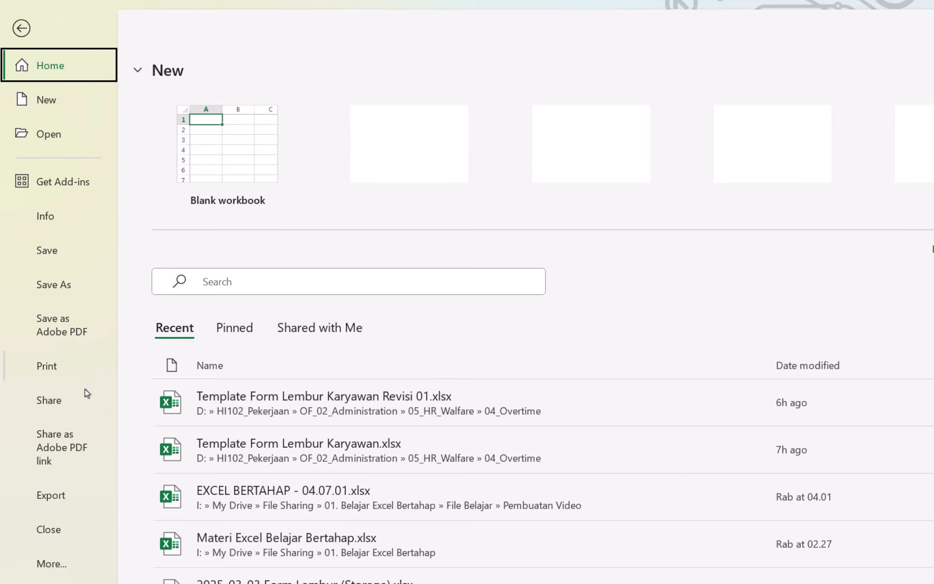
click(73, 373)
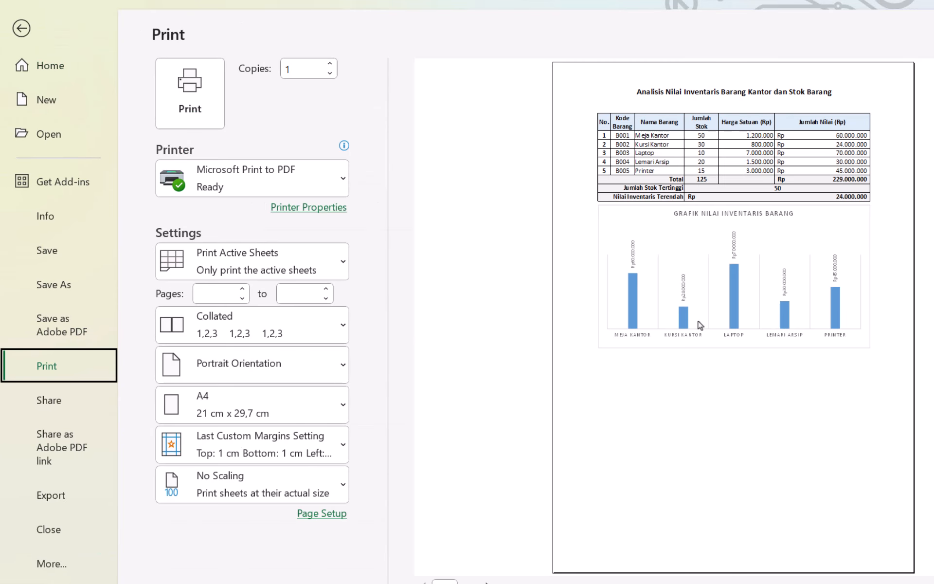
key(Escape)
click(238, 273)
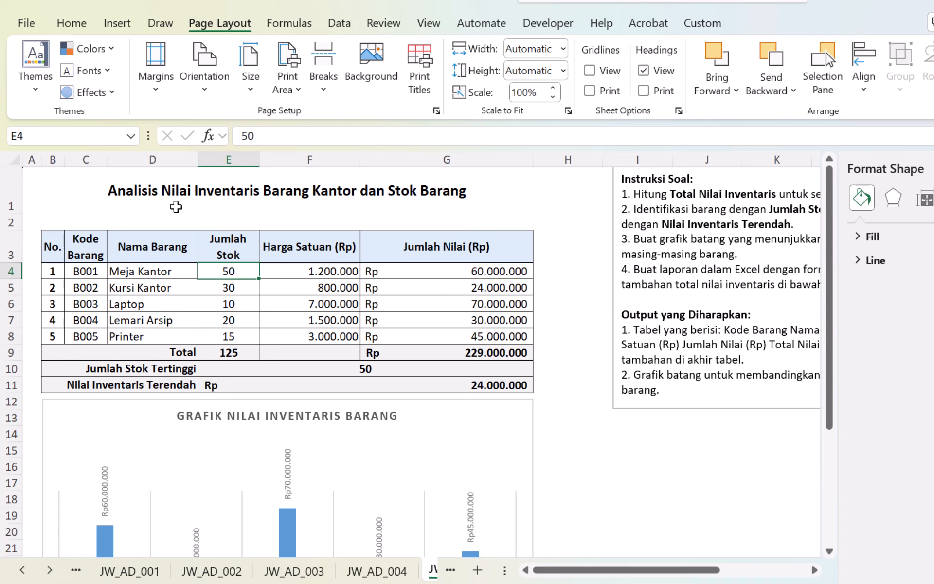
click(172, 205)
scroll(82, 271, down, 2)
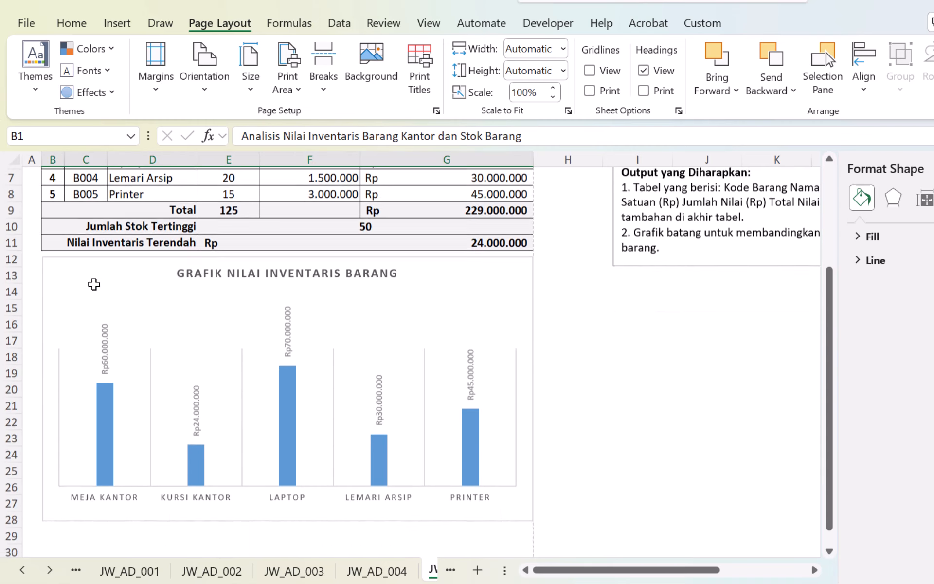
scroll(94, 286, up, 2)
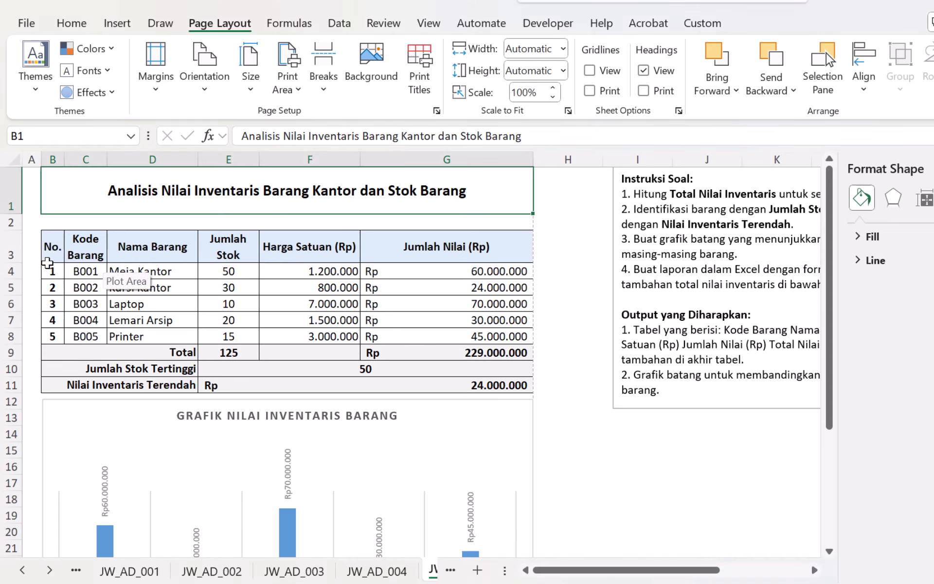
- Insert three blank rows above the table's header row
right_click(6, 244)
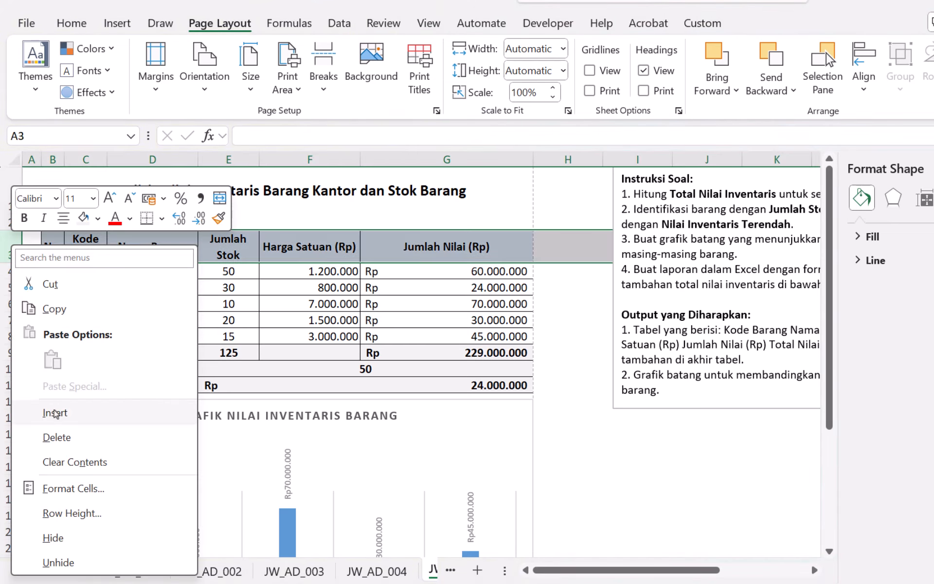
click(55, 413)
right_click(2, 238)
click(47, 405)
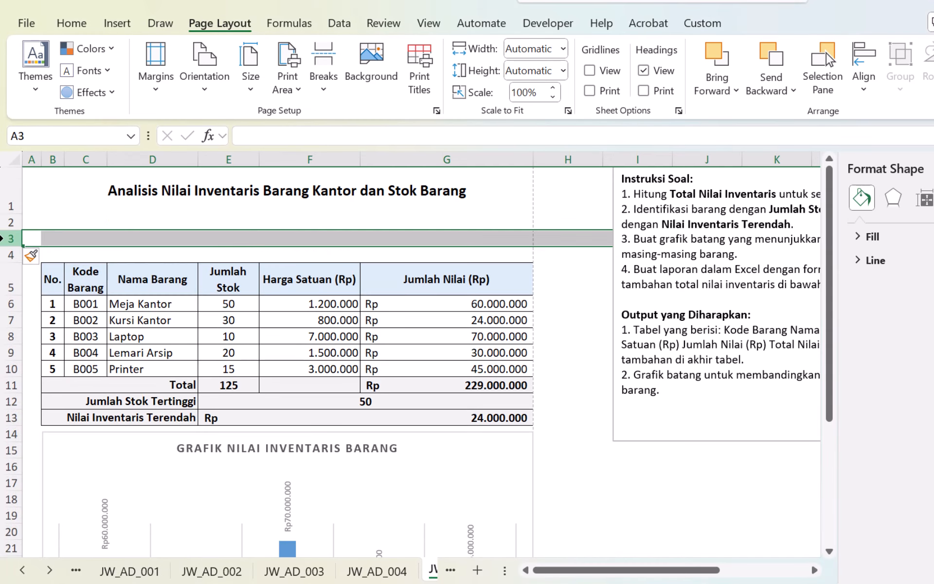
right_click(1, 238)
click(46, 404)
- Enter the label "Tanggal Pembuatan" in cell B3
click(55, 240)
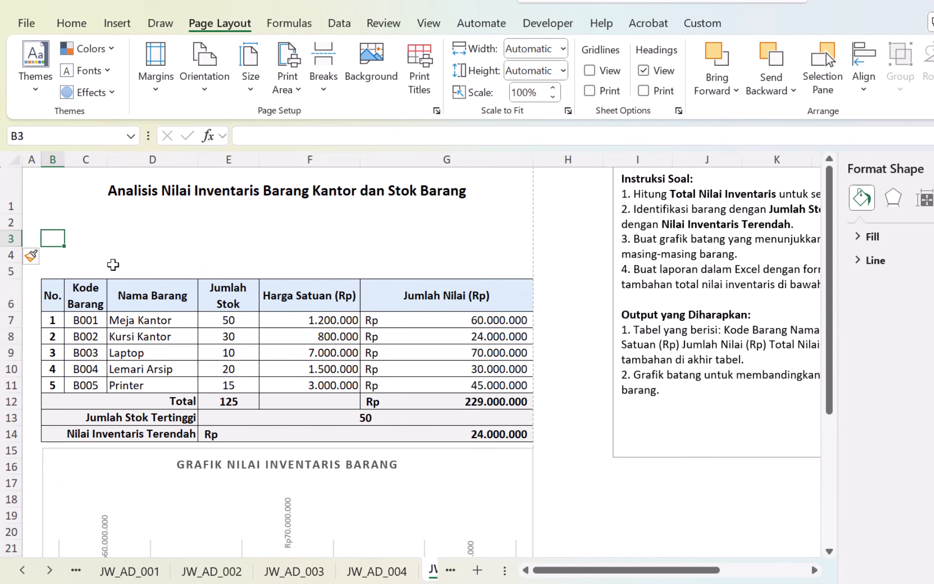
text(Tanggal Pemb)
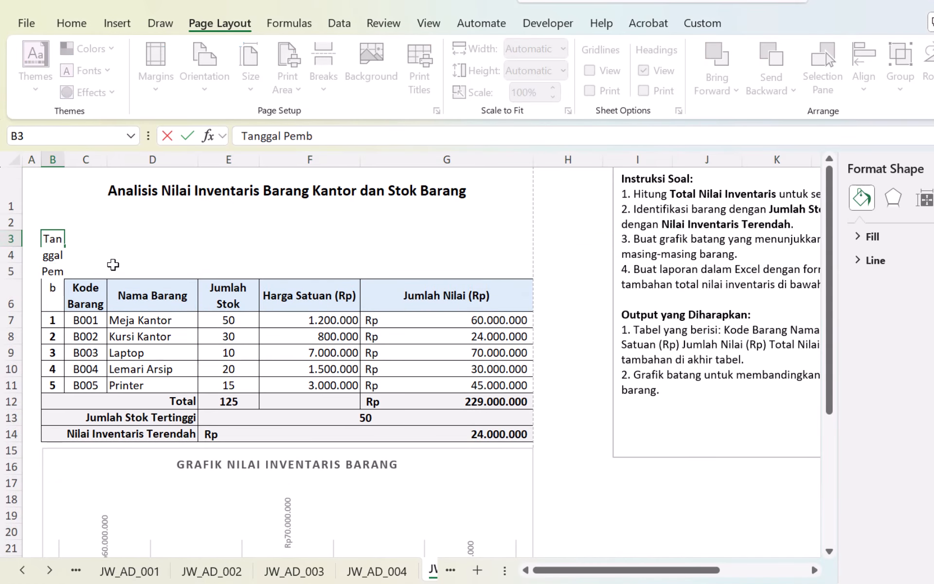
text(uatan)
click(113, 265)
- Enter "Tanggal" as the label in cell B3
click(55, 234)
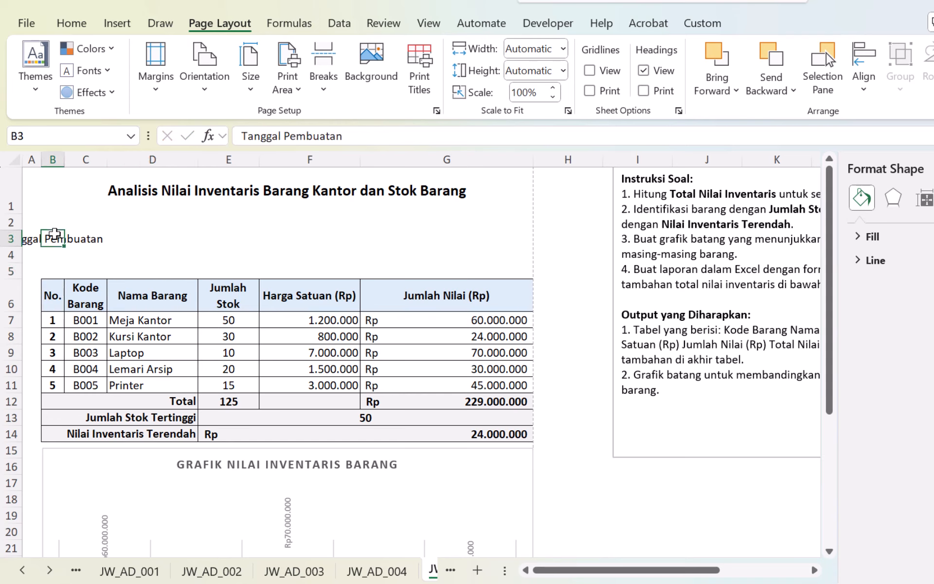
text(Tang)
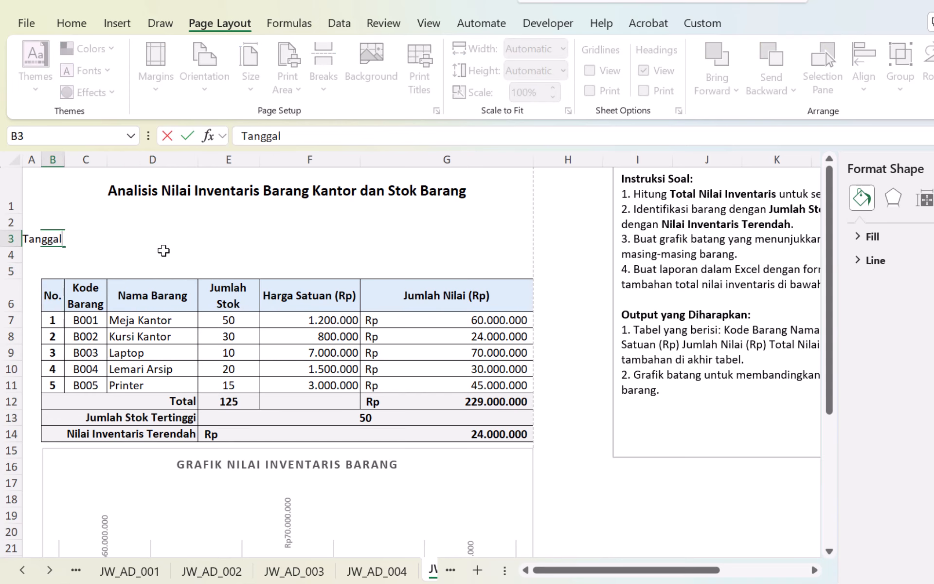
text(gal)
key(Return)
- Merge cells B3:D3 and left-align the Tanggal label
drag(51, 240, 141, 241)
click(71, 23)
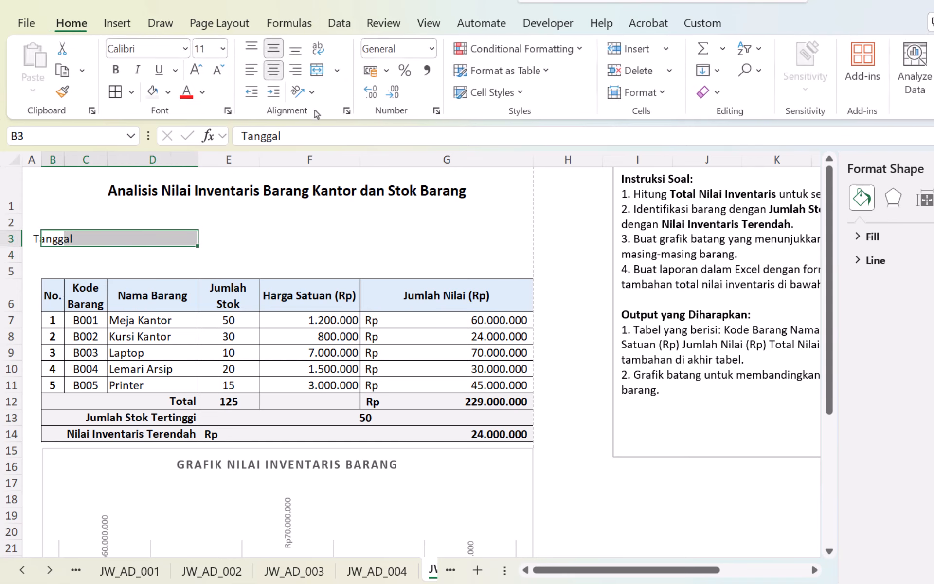
click(319, 70)
key(ctrl+z)
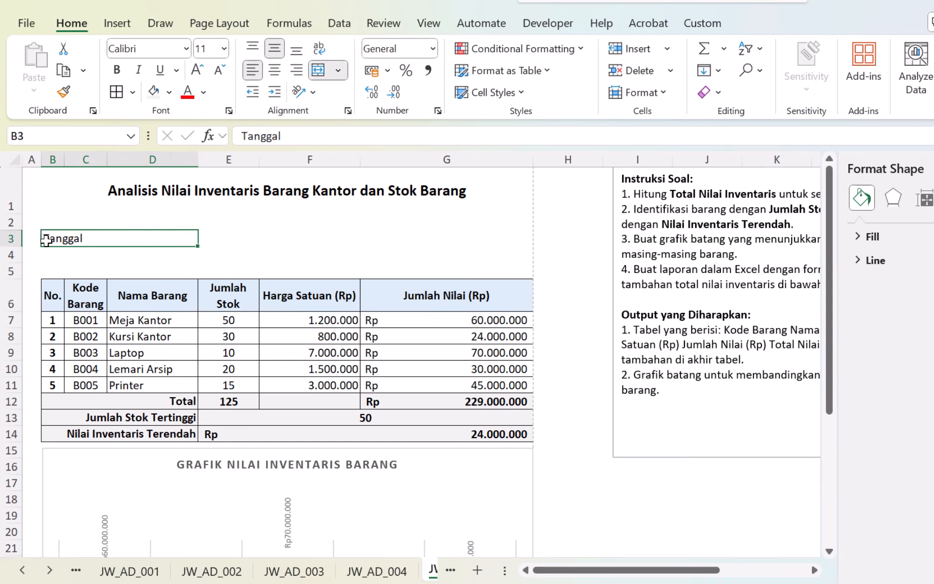
- Copy the merged Tanggal cell from row 3 to B4:D4
click(53, 255)
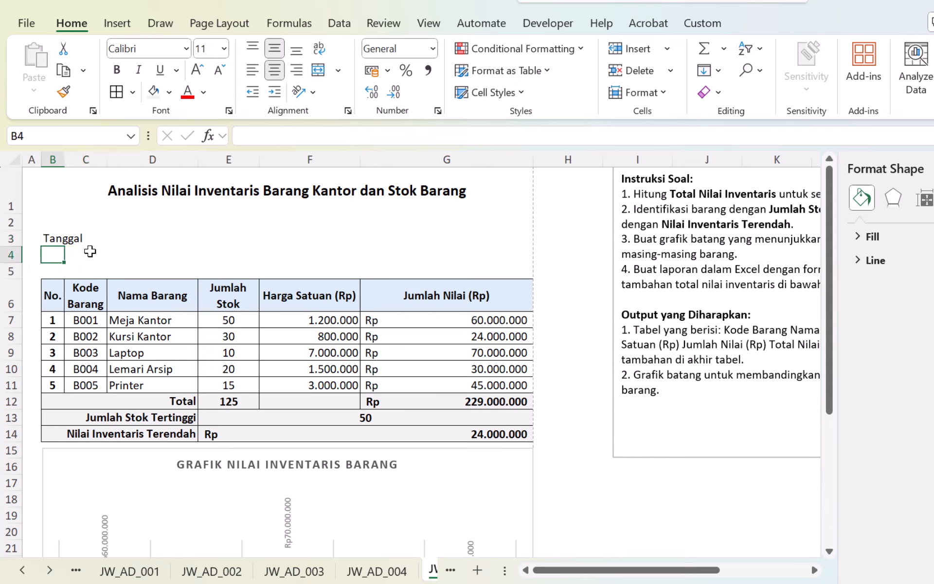
key(Up)
key(ctrl+c)
key(Down)
key(ctrl+v)
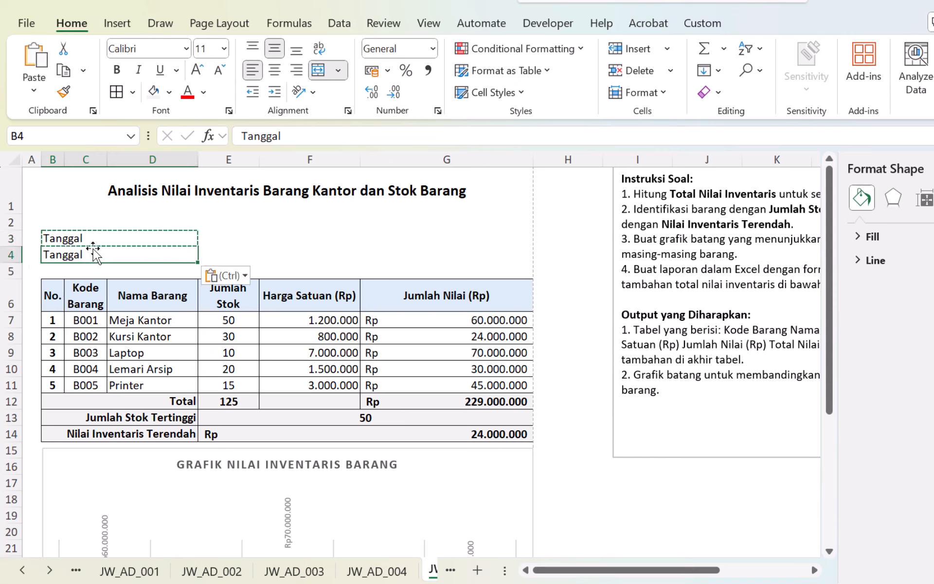
- Replace the copied label in cell B4 with "Penyusun"
text(Peny)
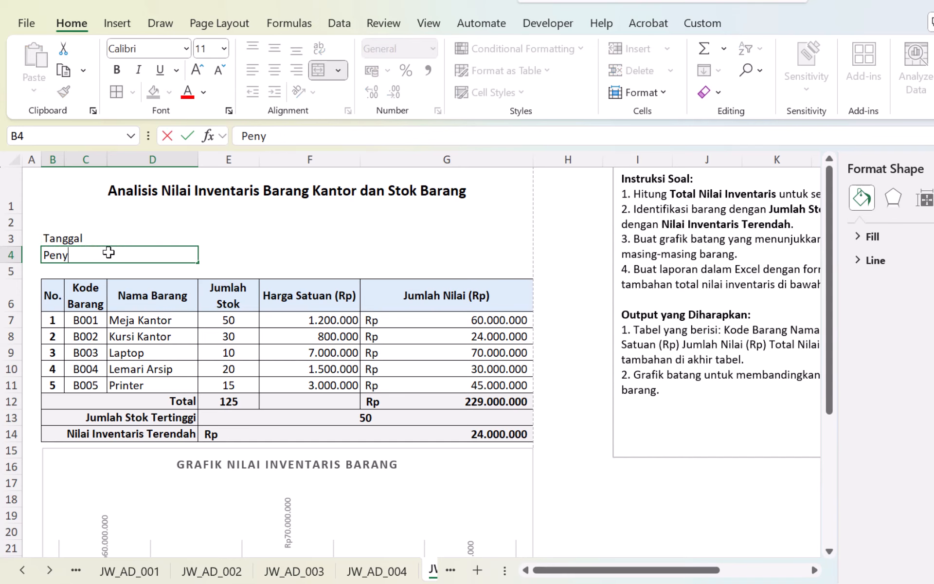
text(usun)
key(Return)
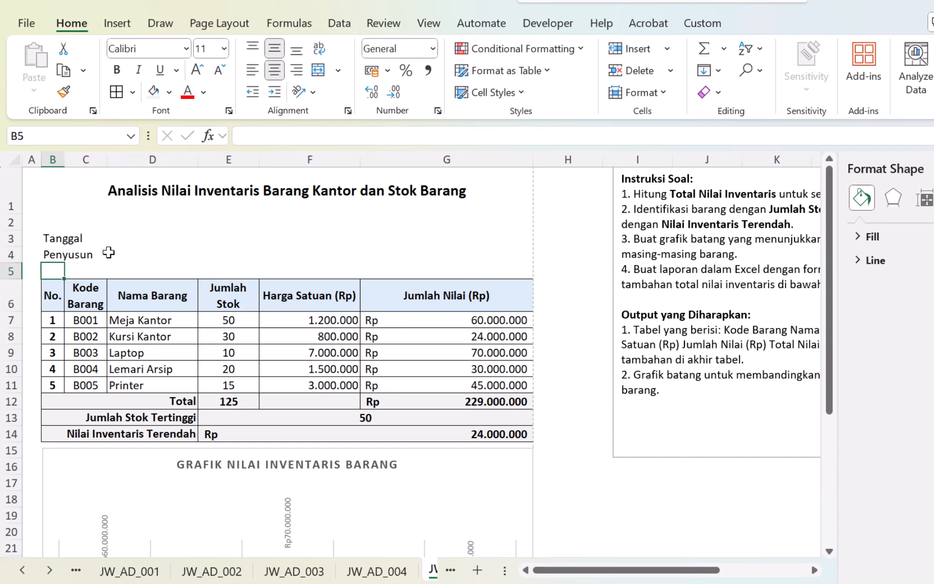
- Insert a blank row above row 5, between the Penyusun label and the inventory table
click(3, 273)
right_click(3, 273)
key(i)
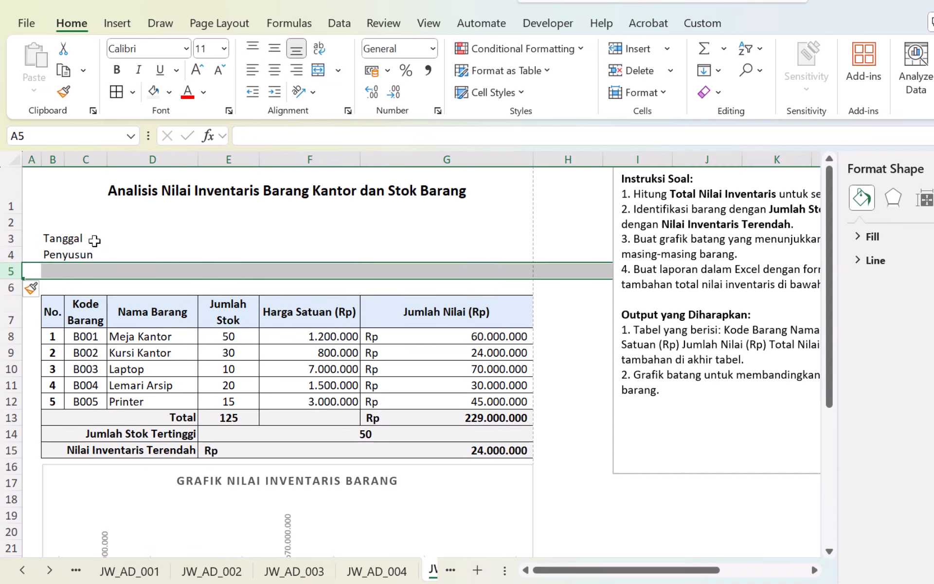
- Enter ": Rabu, 05 Maret 2025" in cell E3 beside the Tanggal label
click(127, 241)
click(212, 238)
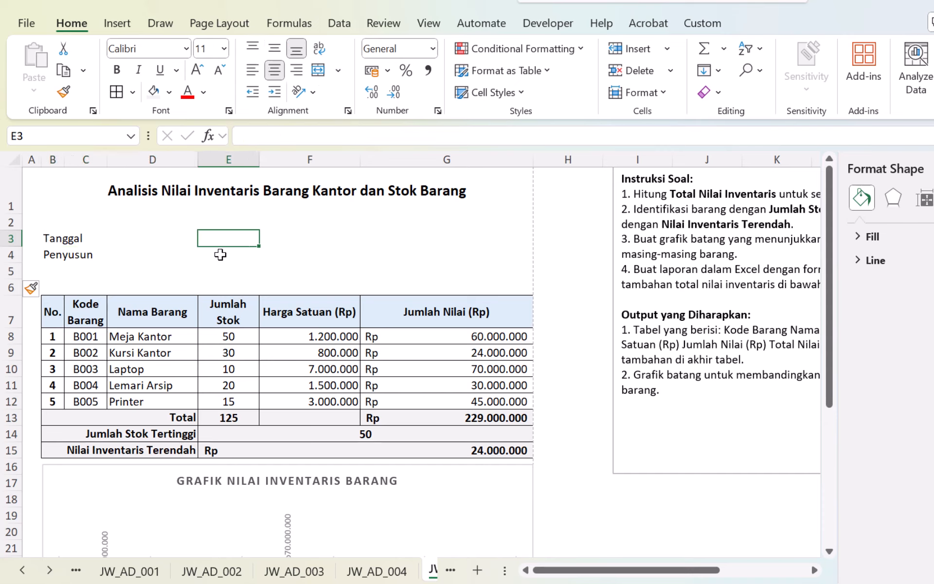
text(:)
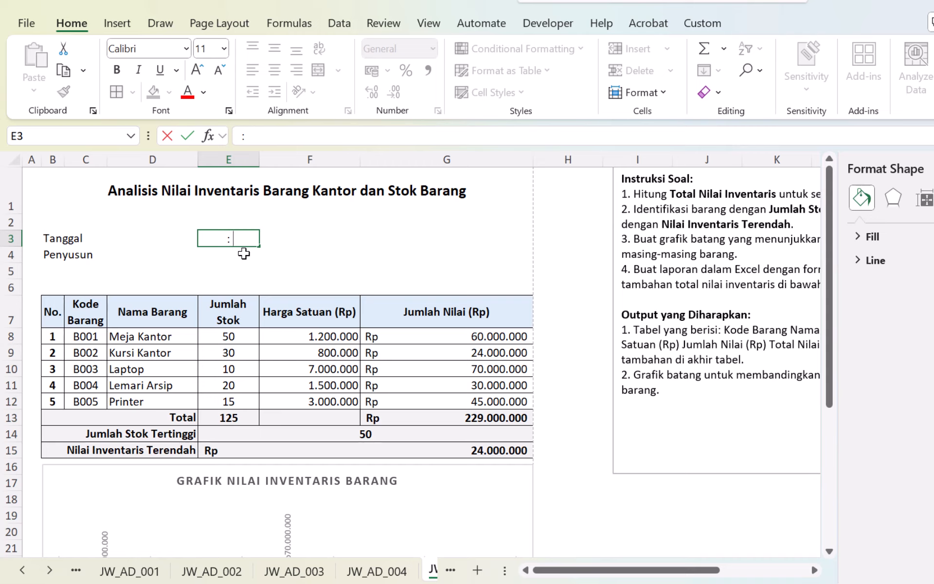
text(Rabu, 05 Maret 2025)
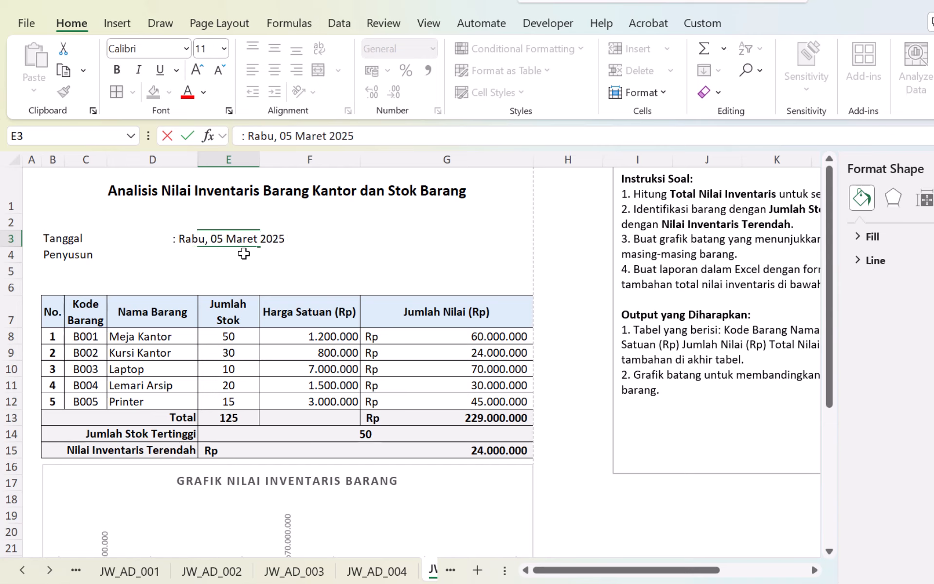
key(Return)
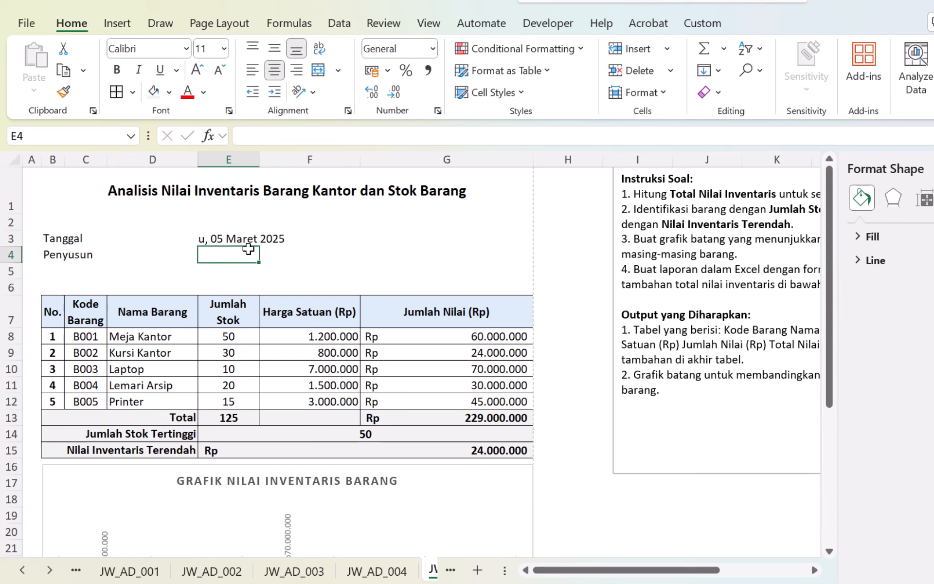
- Merge cells E3:F3 holding the date and left-align the text
click(248, 242)
click(257, 139)
key(Escape)
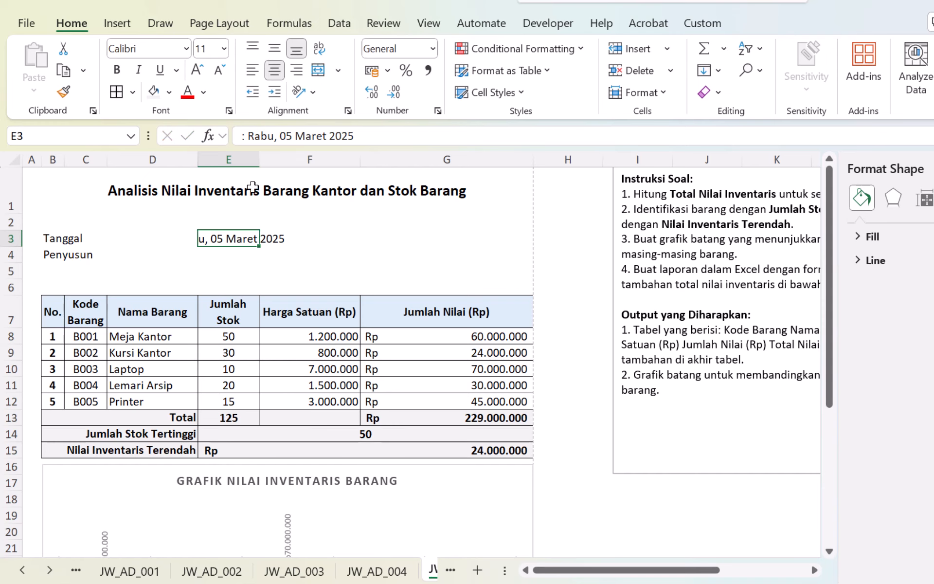
click(252, 70)
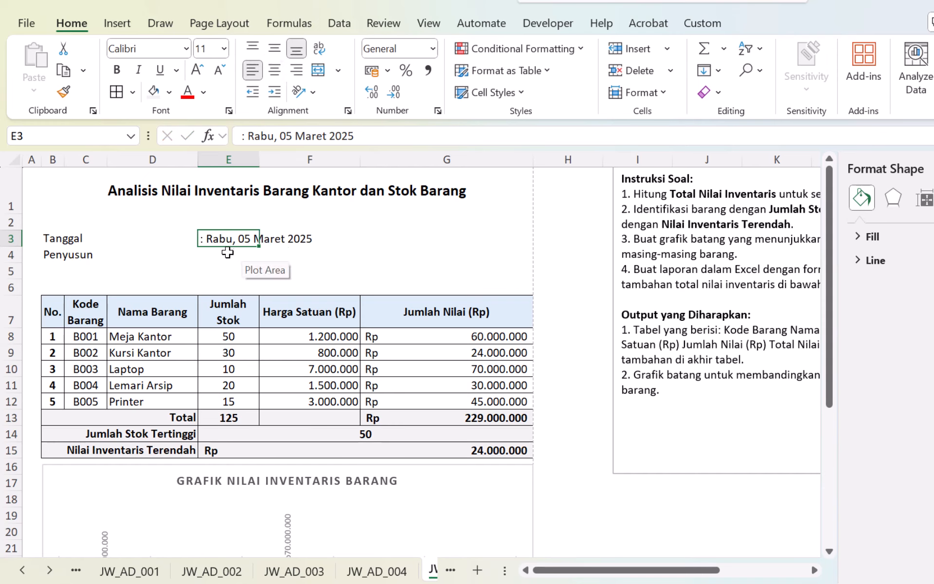
drag(237, 239, 294, 237)
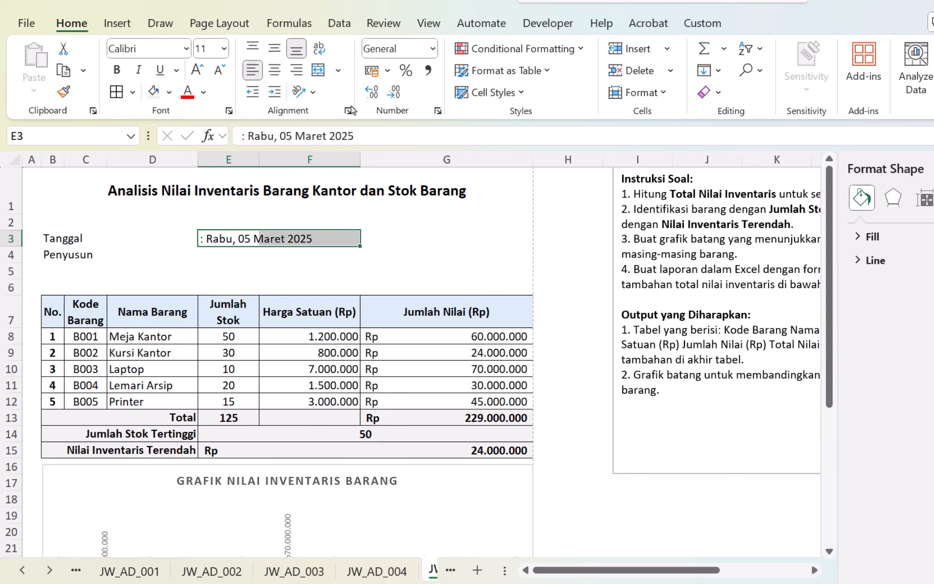
click(319, 69)
click(252, 70)
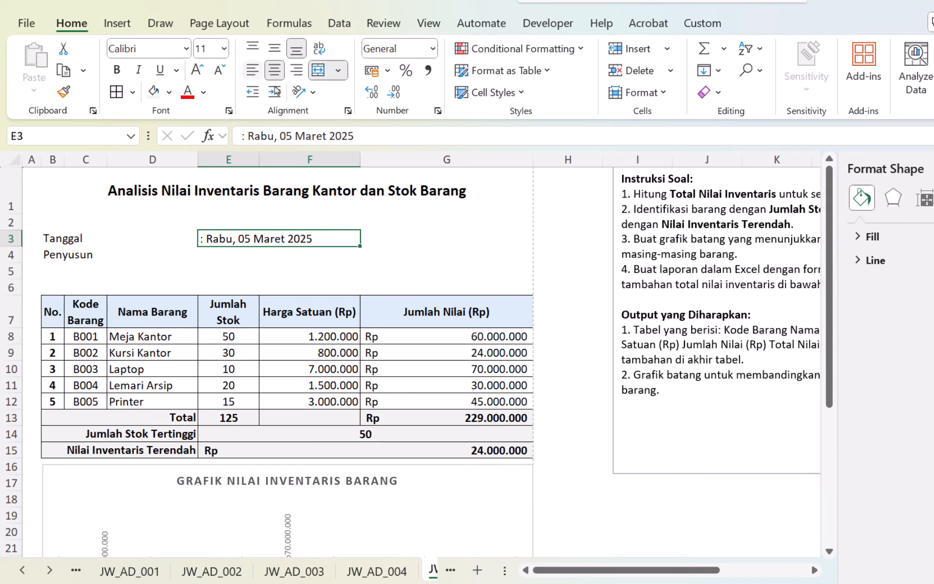
- Copy the merged date cell to E4:F4 and replace the date after the colon with the report author's name
key(ctrl+c)
click(212, 251)
key(ctrl+v)
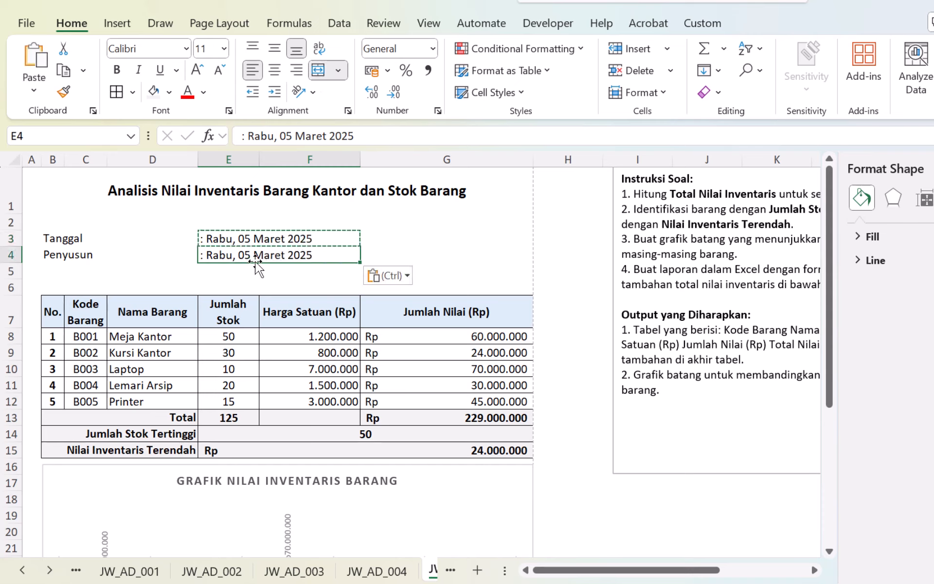
double_click(209, 255)
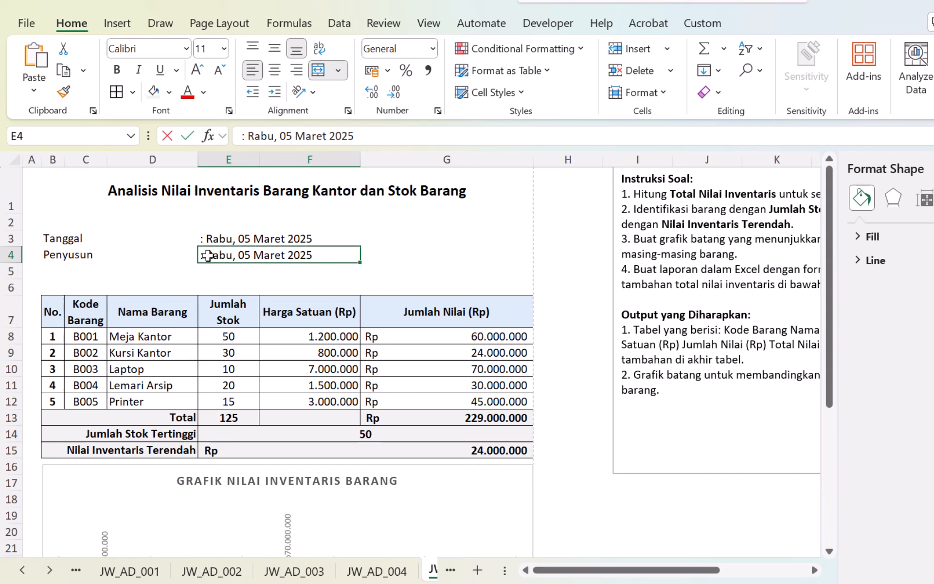
drag(207, 257, 312, 263)
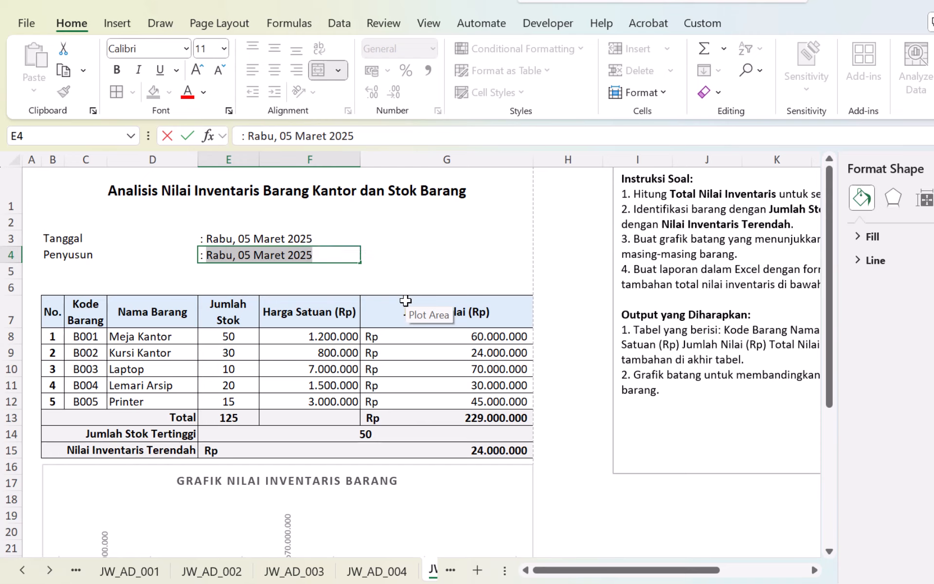
text(Kang Rey)
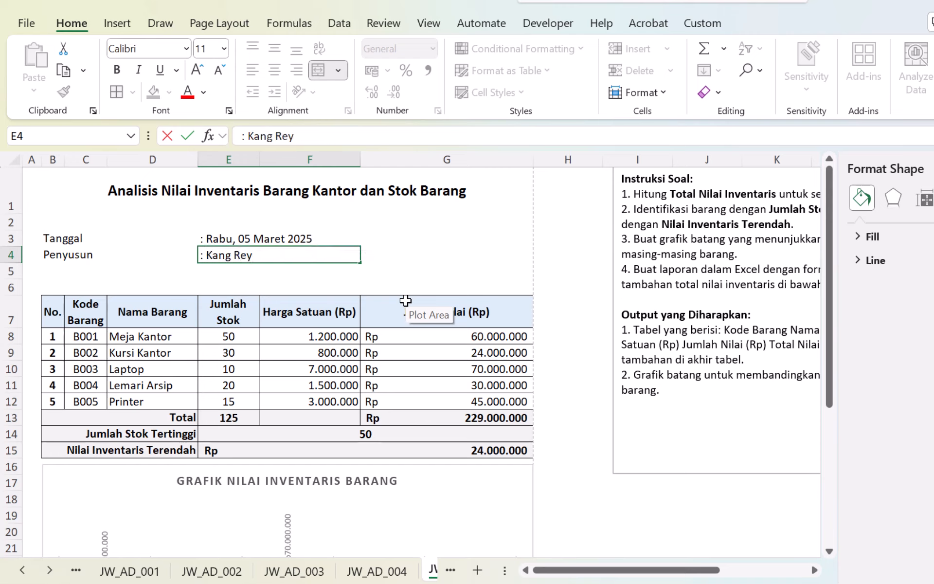
text(z)
key(Return)
- Copy the merged Penyusun label to B5:D5 and change its text to "Departemen"
click(88, 272)
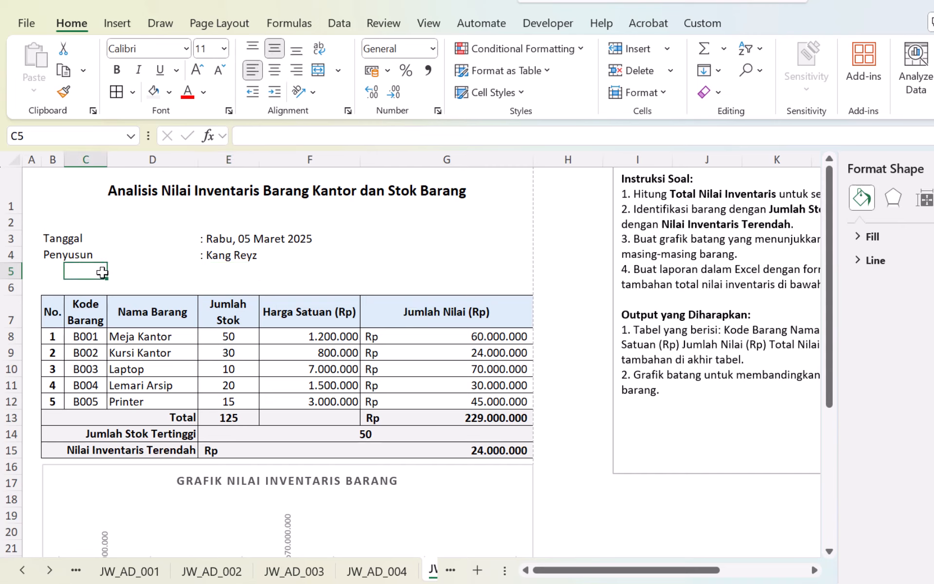
click(52, 256)
key(ctrl+c)
click(55, 270)
key(ctrl+v)
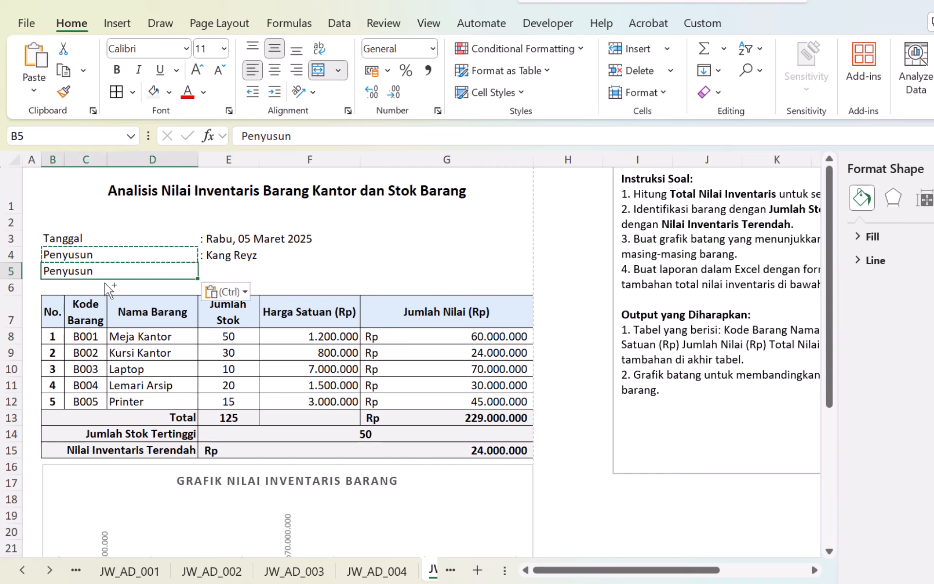
double_click(51, 271)
text(Departemen)
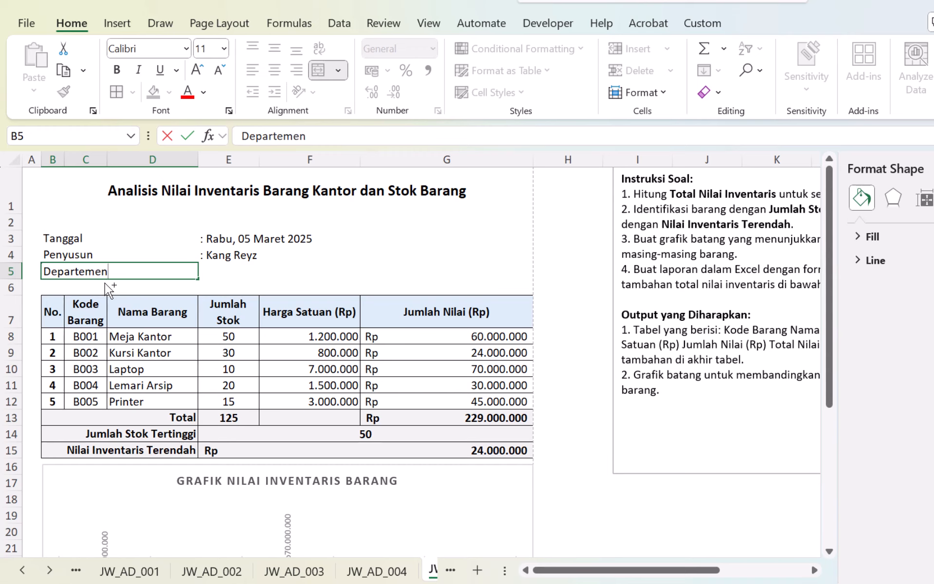
key(Return)
- Copy the author entry from E4 to E5 and change its text to ": Administrasi"
key(Up)
key(Right)
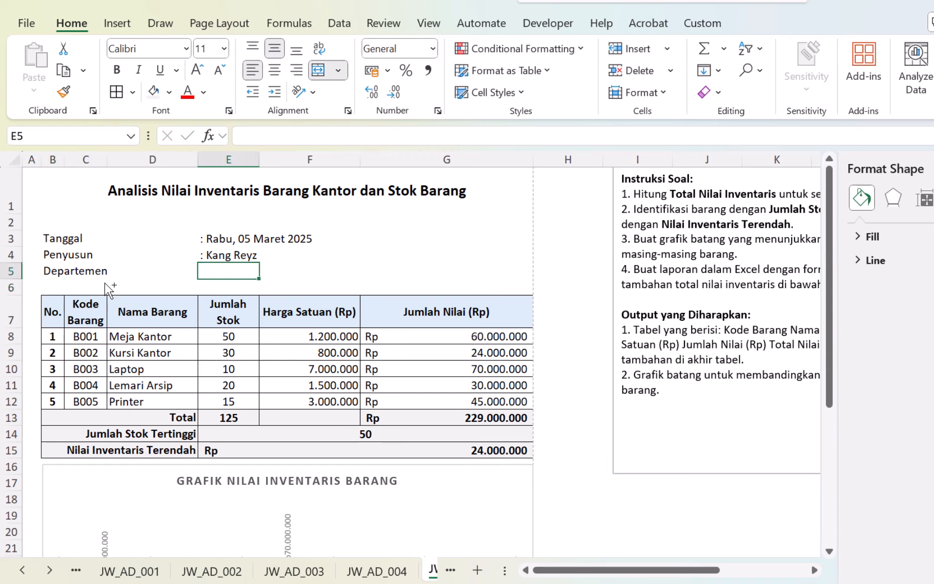
key(Up)
key(ctrl+c)
key(Down)
key(ctrl+v)
key(F2)
key(BackSpace)
key(BackSpace)
key(BackSpace)
key(BackSpace)
key(BackSpace)
key(BackSpace)
key(BackSpace)
key(BackSpace)
key(BackSpace)
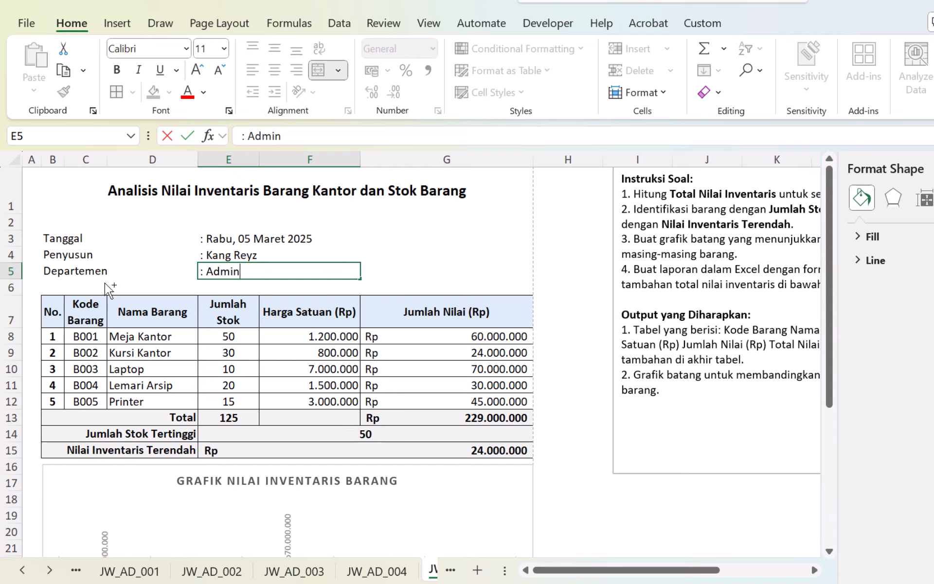
text(Administrasi)
key(Return)
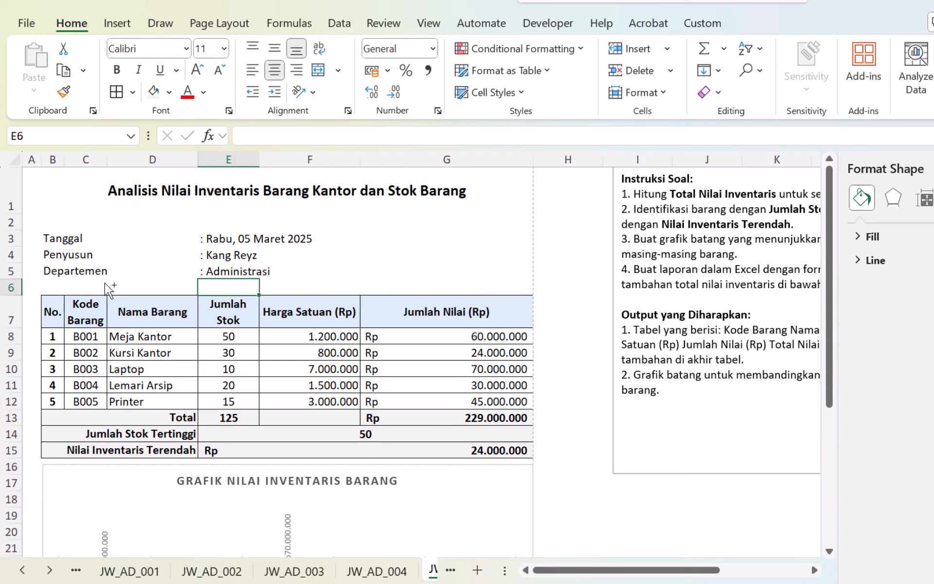
scroll(136, 305, down, 3)
scroll(136, 309, up, 2)
scroll(134, 309, down, 5)
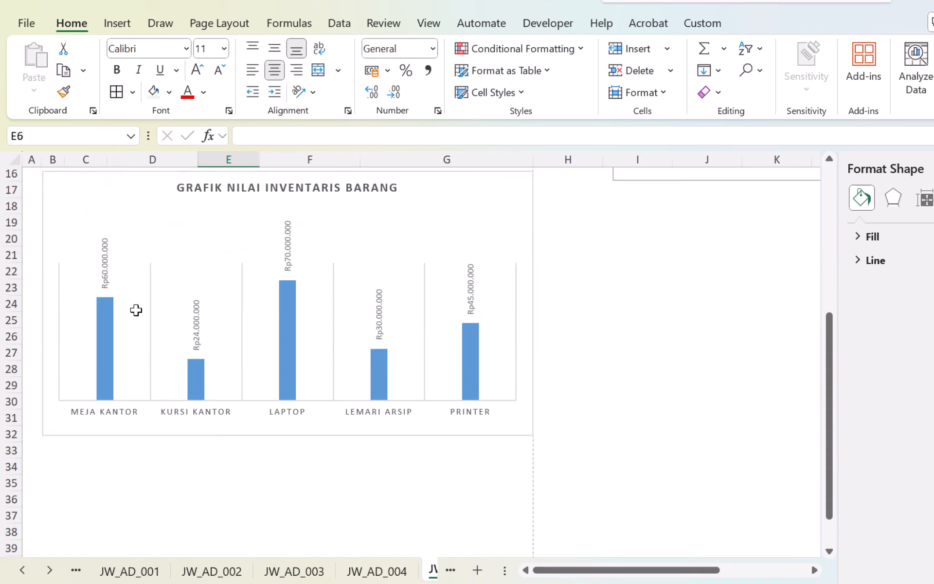
scroll(165, 312, up, 5)
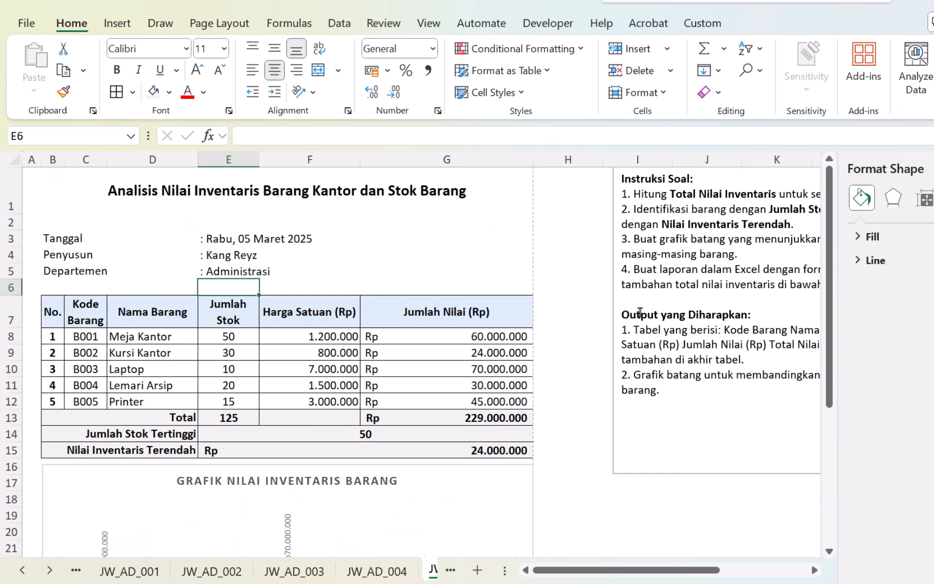
mouse_move(652, 570)
mouse_down()
mouse_move(697, 575)
mouse_move(651, 571)
mouse_up()
- Merge and center the cell block B33:E37 below the inventory chart
scroll(154, 386, down, 3)
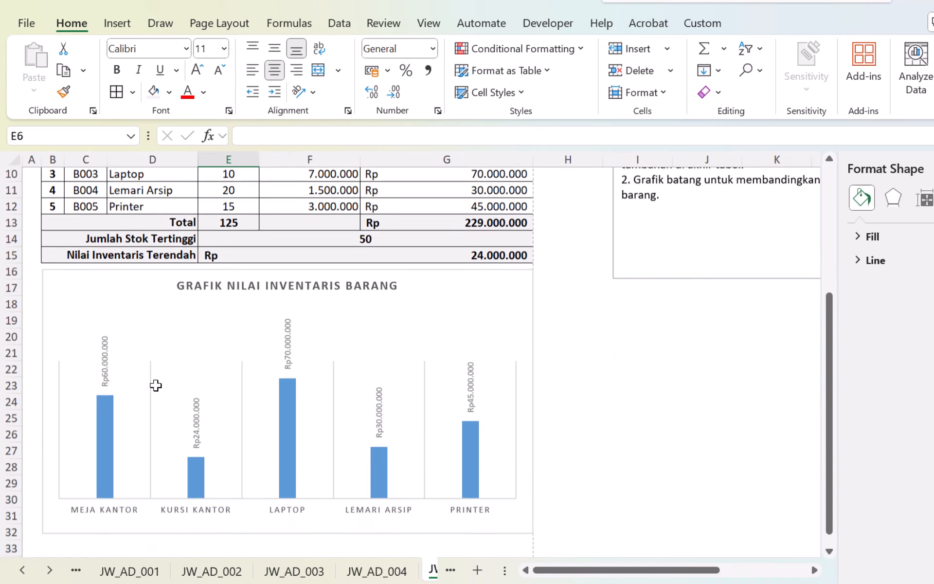
scroll(155, 385, down, 4)
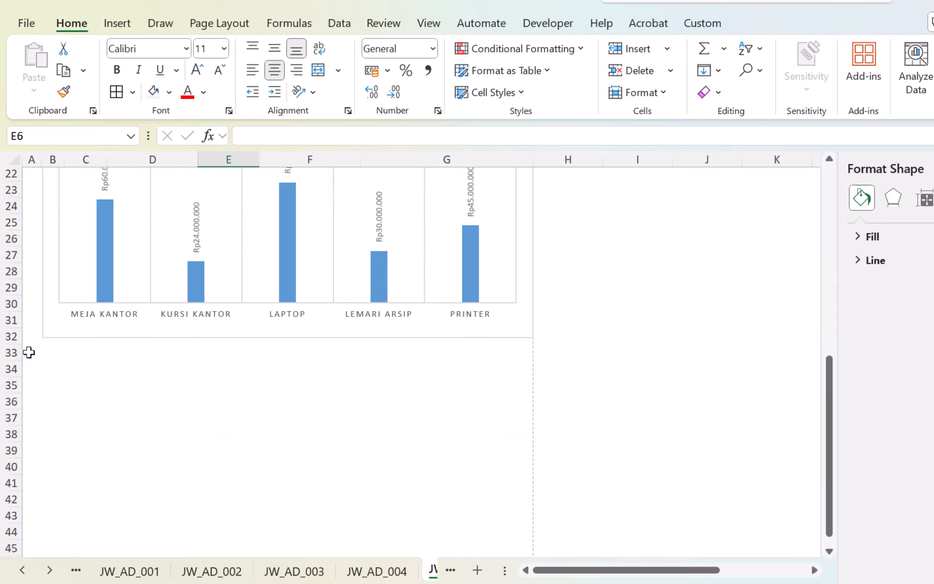
drag(48, 355, 209, 412)
click(318, 69)
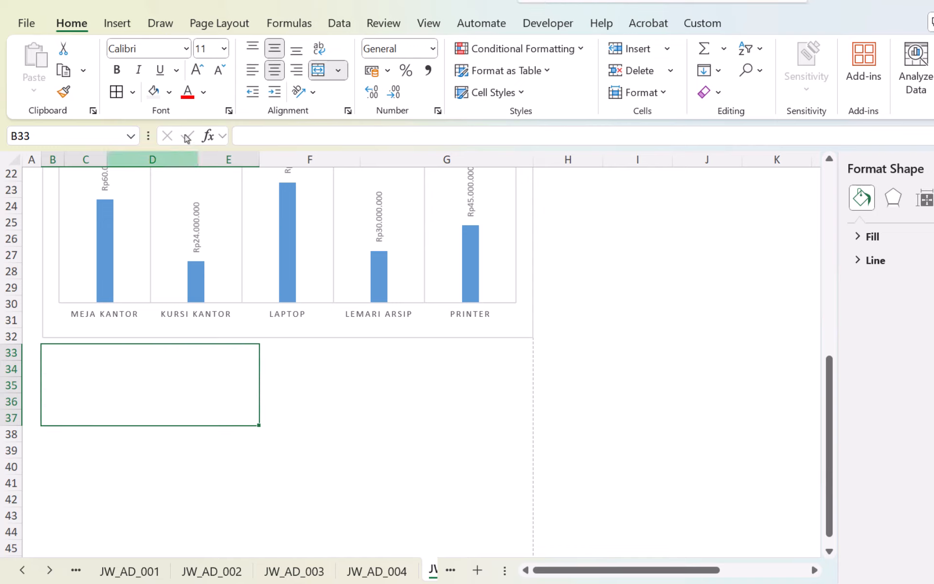
- Start the note in merged cell B33 with "Catatan:" and, on a new line within the cell, "Dari hasi identifikasi diketahui bahwa"
text(Catata)
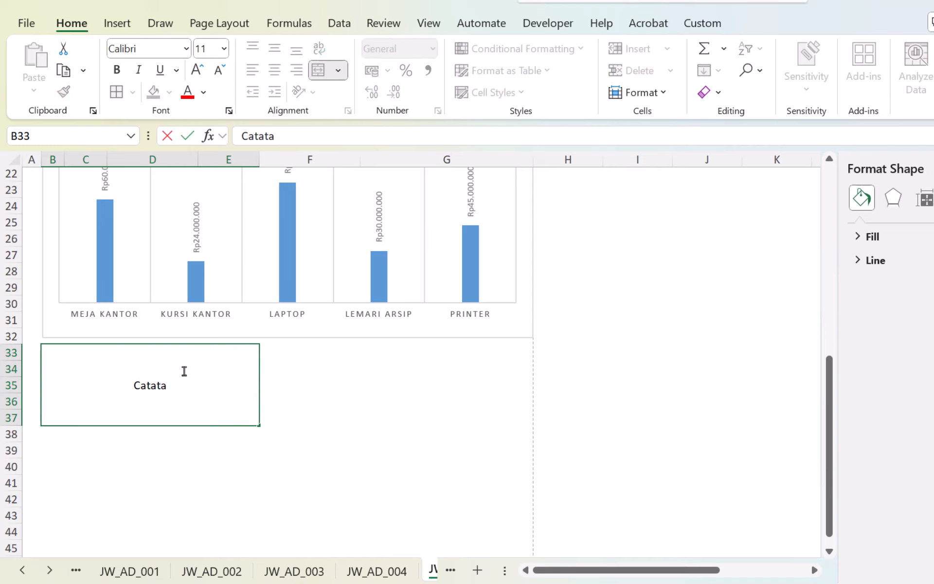
text(n:)
key(BackSpace)
text(:)
key(alt+Return)
text(Dari hasi )
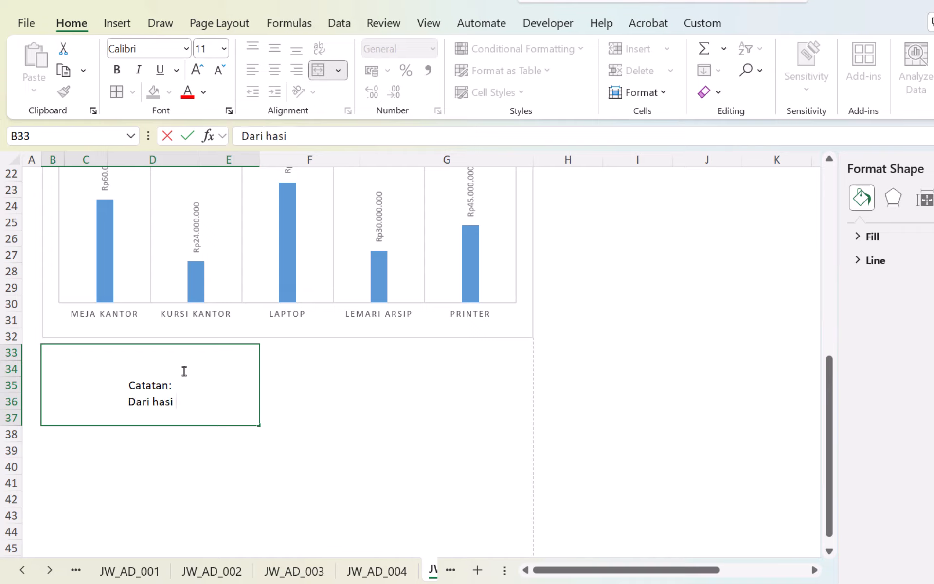
text(identifikas)
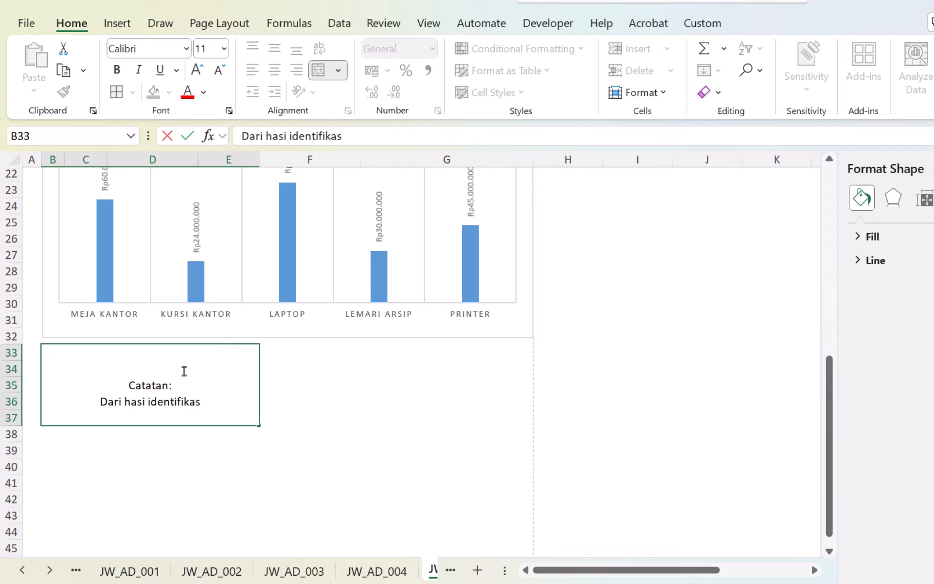
text(i diketahua)
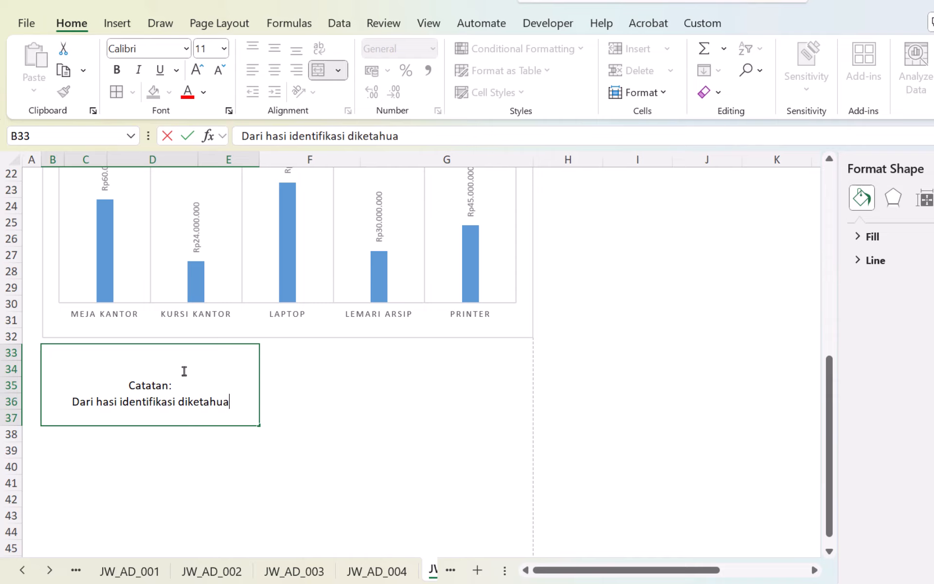
key(BackSpace)
text(i bahwa)
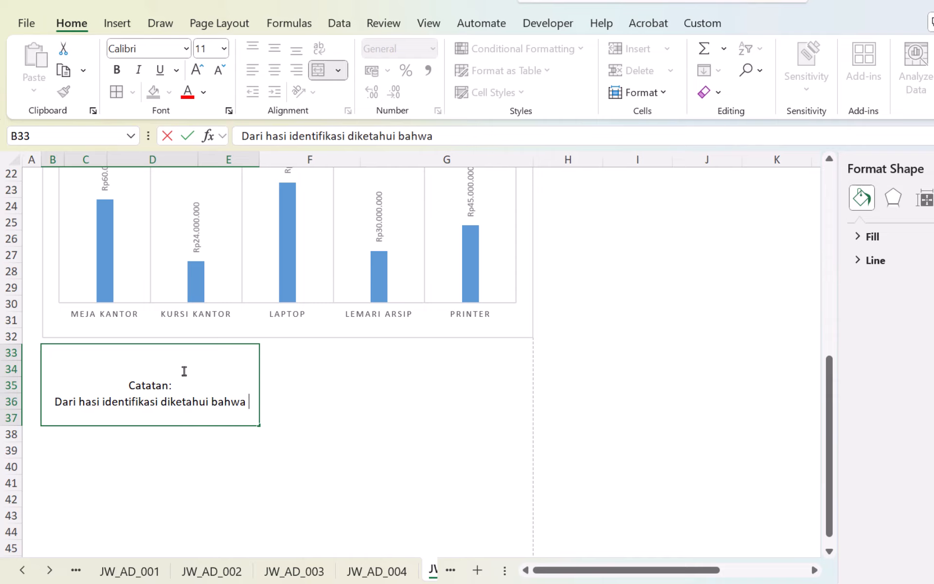
- Continue the note with "untuk jumlah stok tertinggi itu adalah Meja Kantor dan untuk", taking the highest-stock item from the table
scroll(285, 323, up, 2)
text(untu)
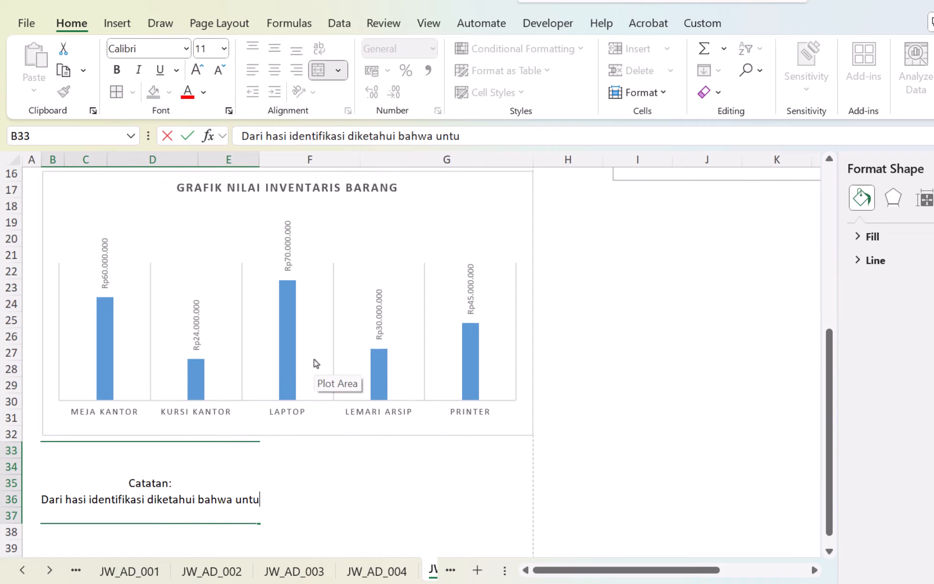
text(k jumlah sto)
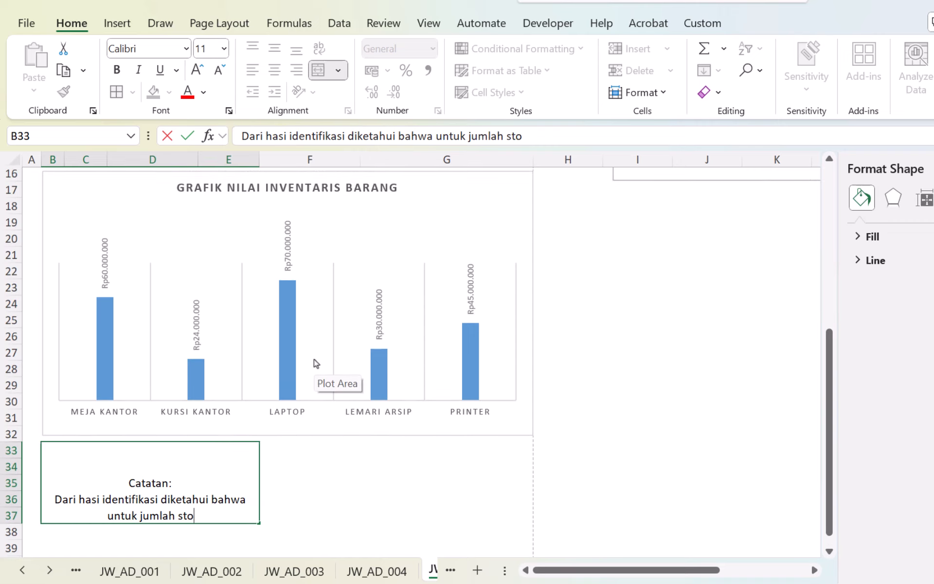
text(k tertingg)
text(i it)
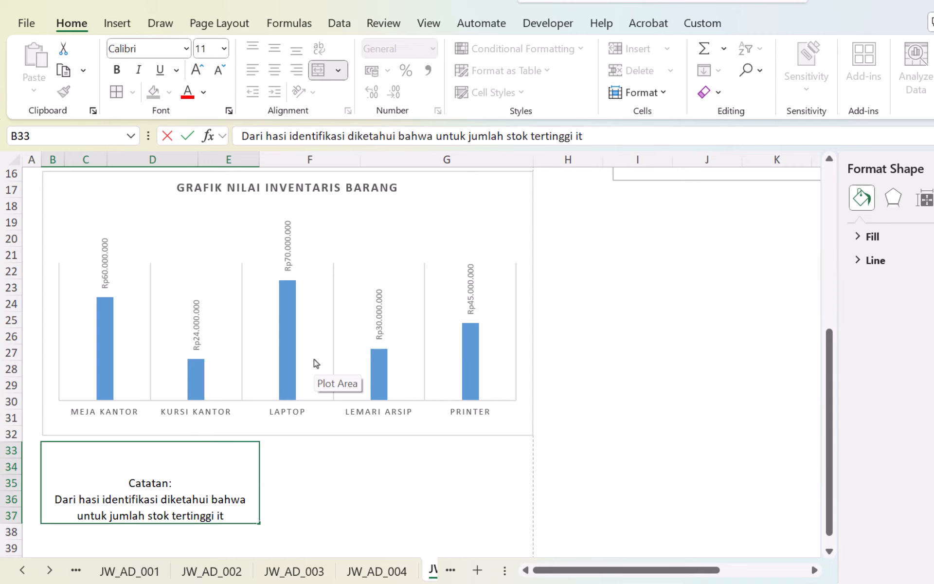
text(u adalah)
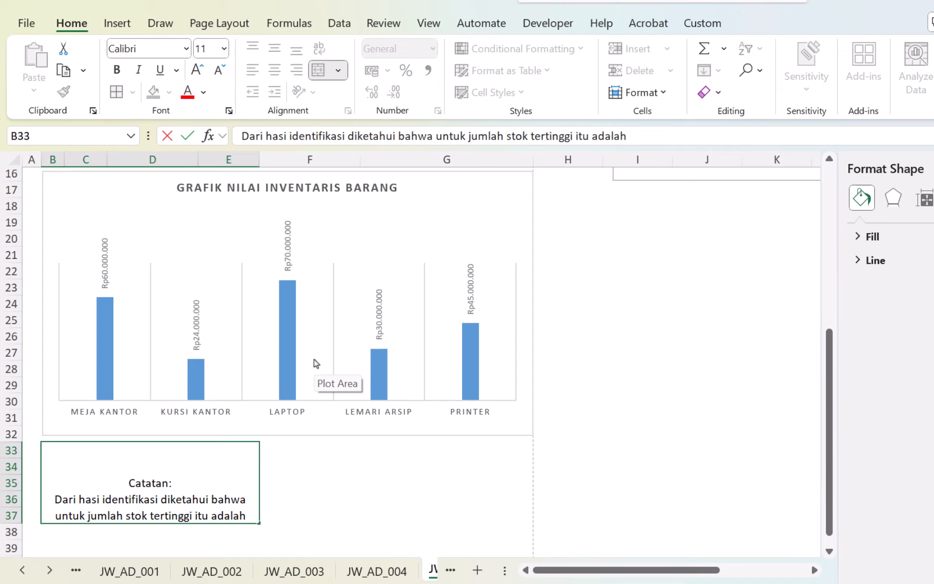
scroll(272, 346, up, 5)
scroll(149, 348, down, 5)
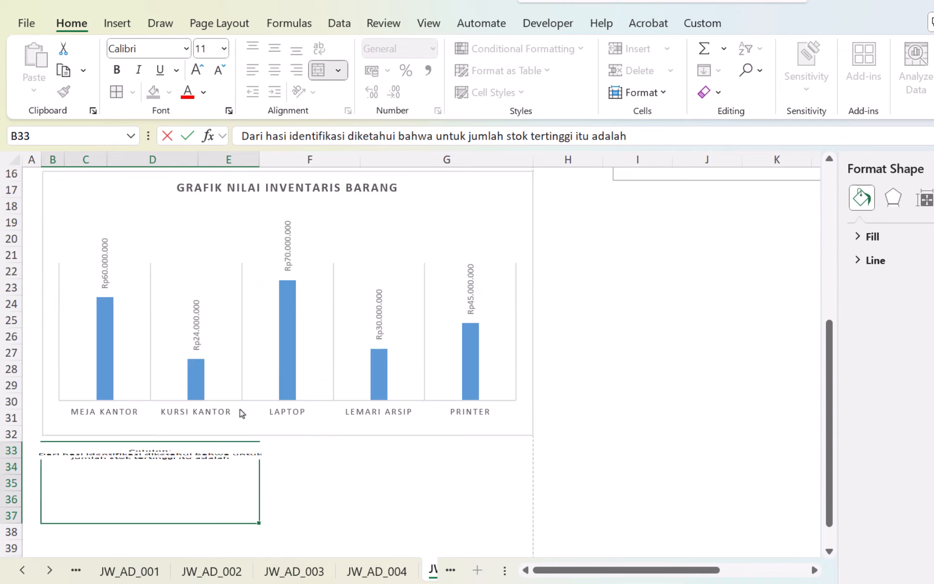
text(Meja K)
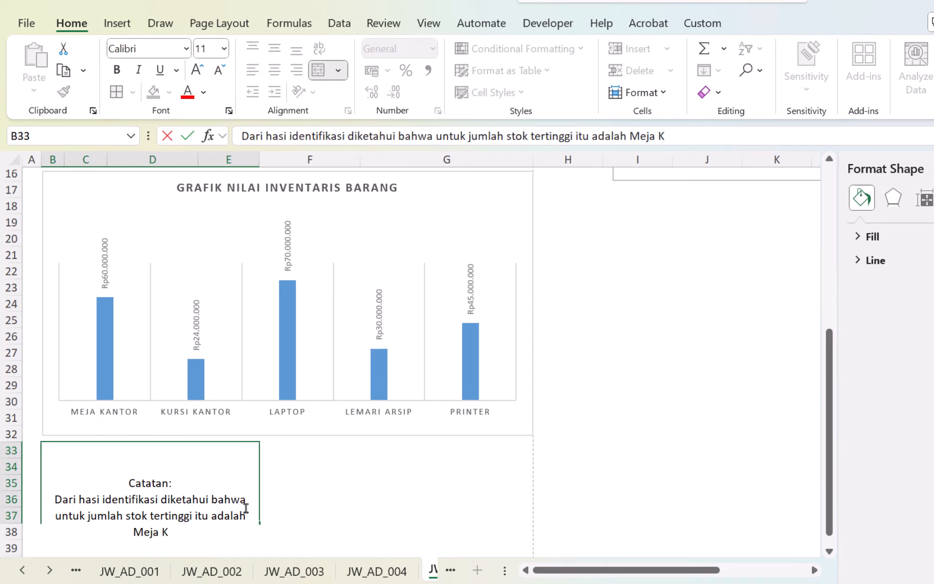
text(antor dan untuk)
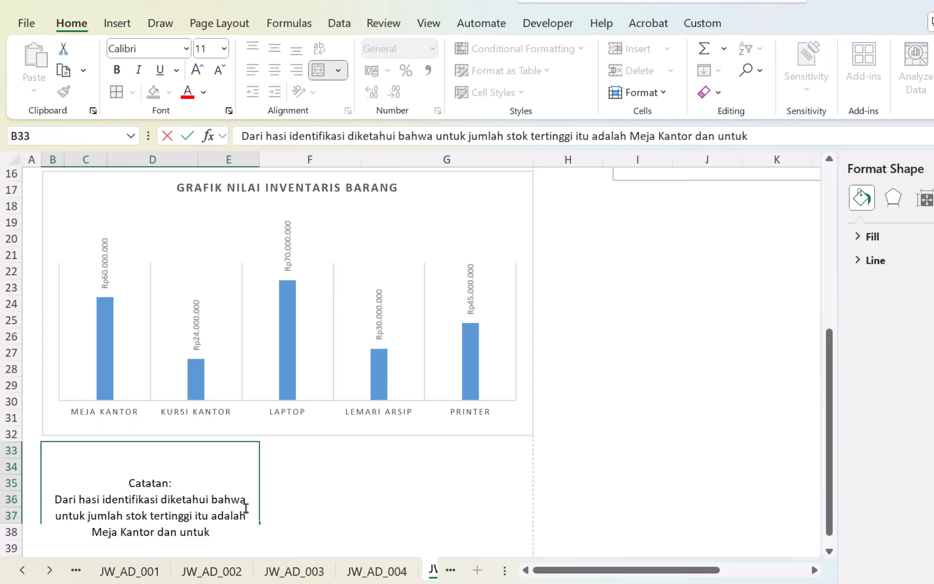
- Continue the note's sentence with "Nilai Inventaris terendah adalah"
text( Nilai )
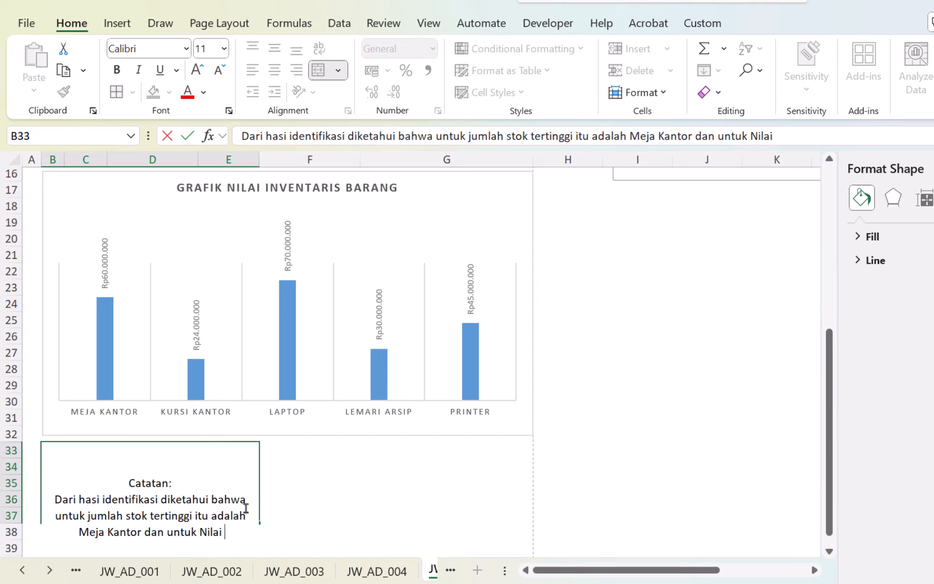
text(Inventaris ter)
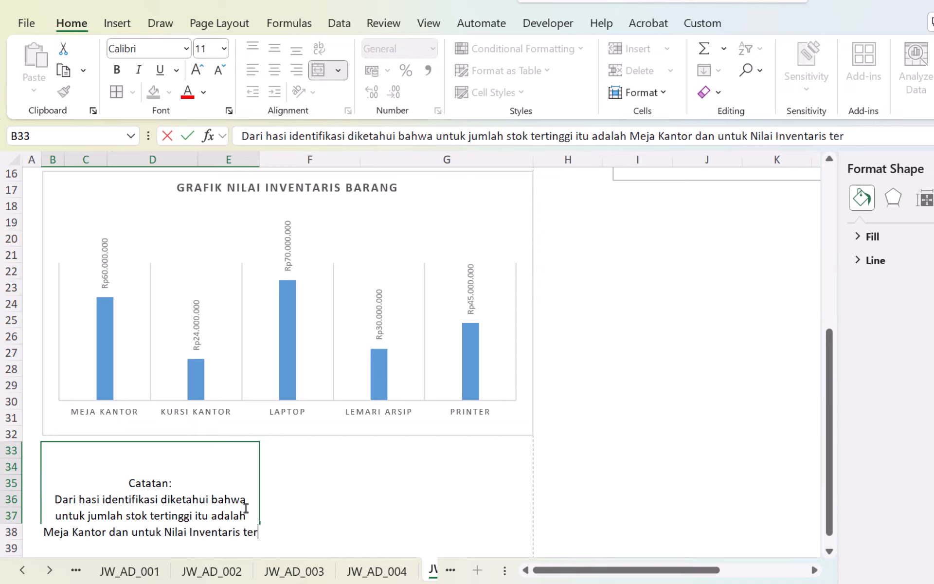
text(ndah)
key(BackSpace)
key(BackSpace)
key(BackSpace)
key(BackSpace)
key(BackSpace)
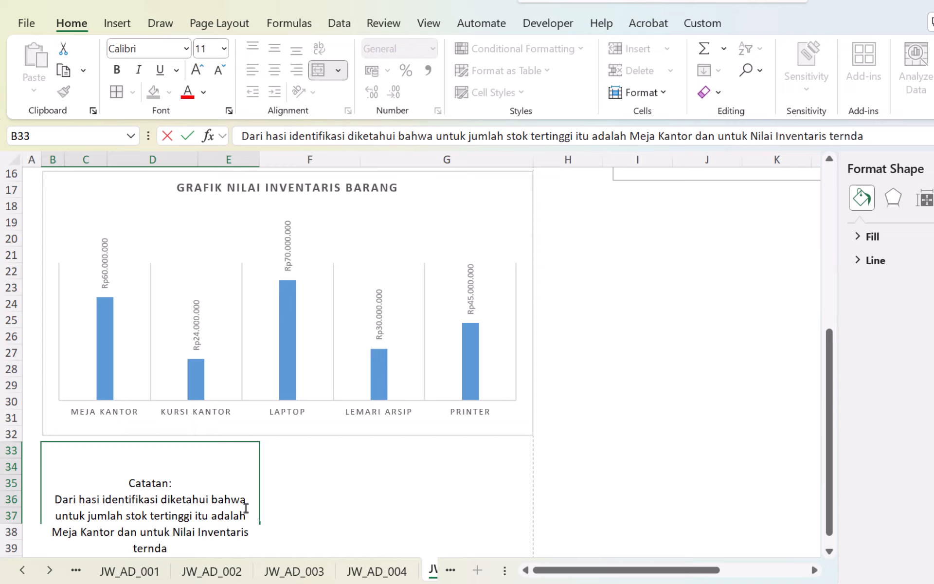
text(endah itu adala)
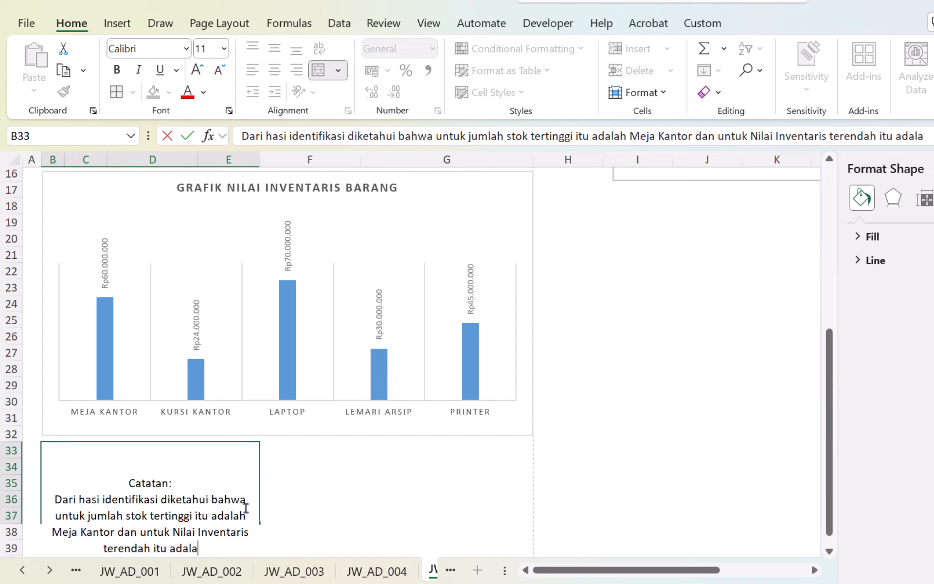
text(h)
key(BackSpace)
key(BackSpace)
key(BackSpace)
key(BackSpace)
key(BackSpace)
key(BackSpace)
key(BackSpace)
key(BackSpace)
key(BackSpace)
key(BackSpace)
text(adalah)
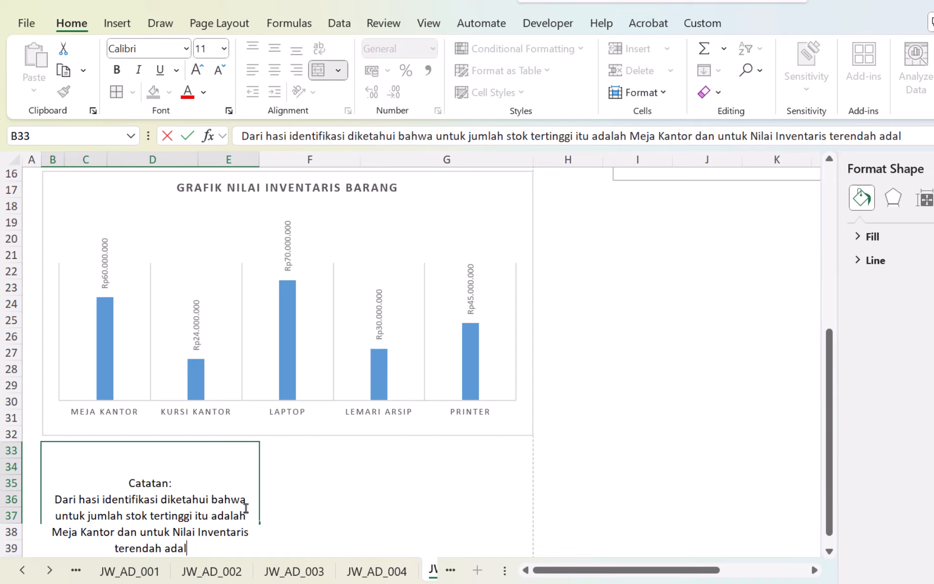
- Check the table for the item with the lowest inventory value and end the note in B33 with "Kursi Kantor"
scroll(250, 503, up, 4)
scroll(292, 477, up, 1)
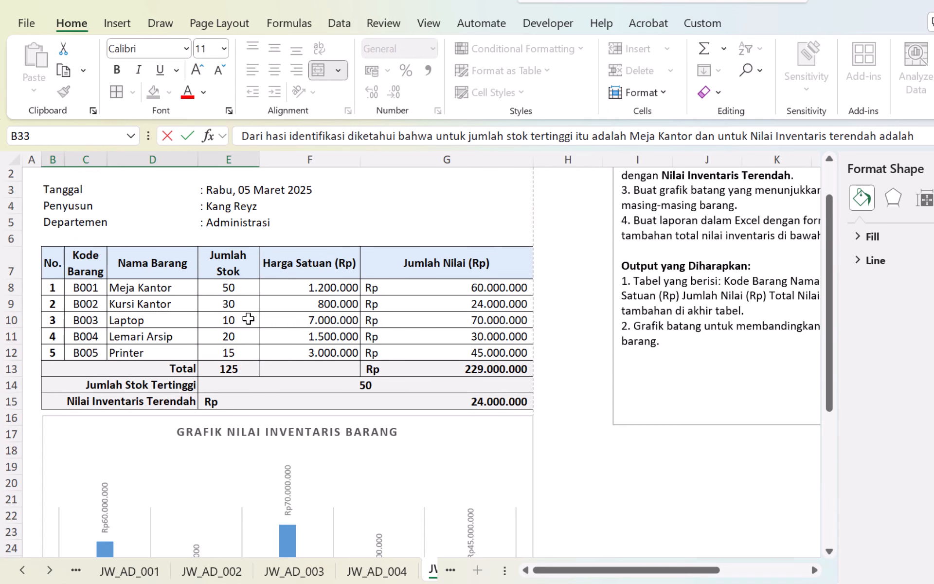
click(487, 303)
click(490, 398)
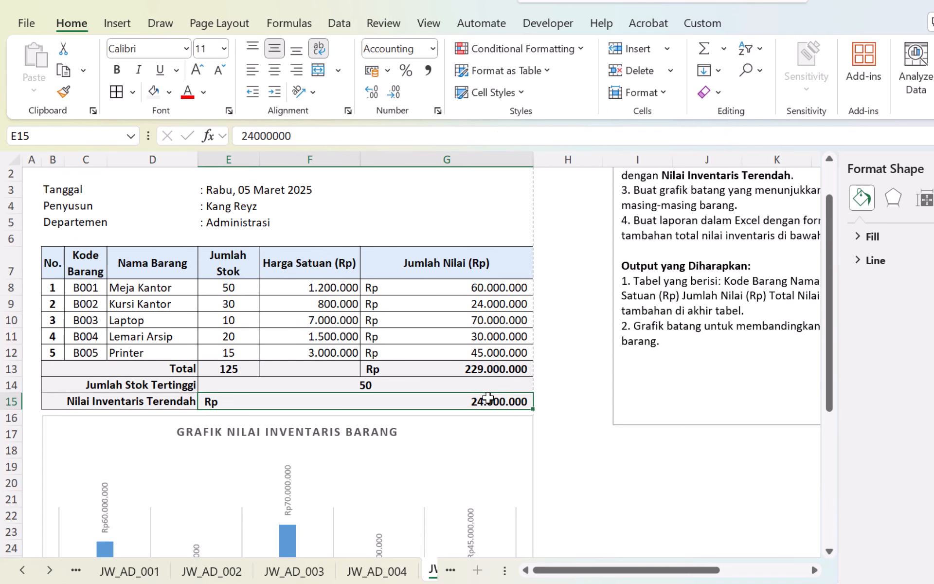
click(485, 305)
scroll(250, 378, down, 5)
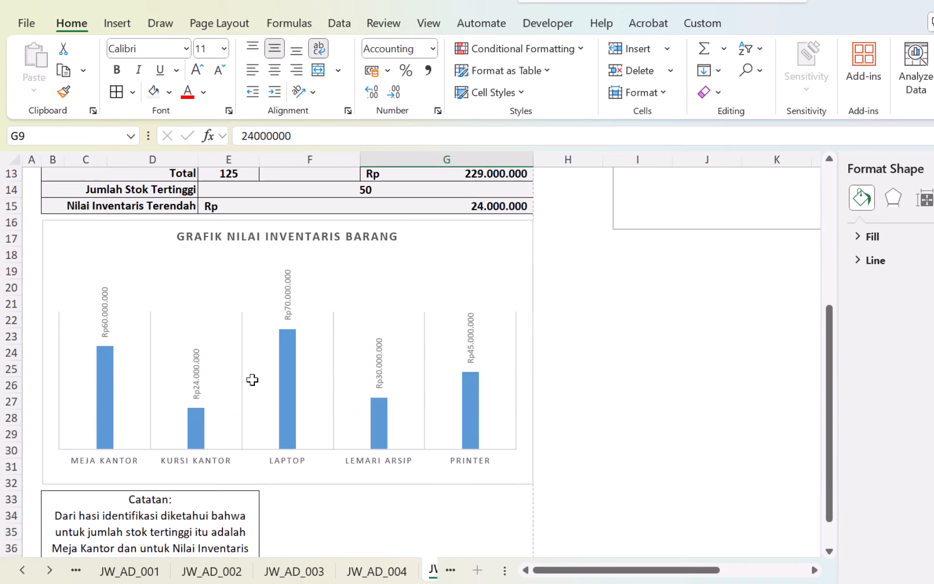
double_click(207, 518)
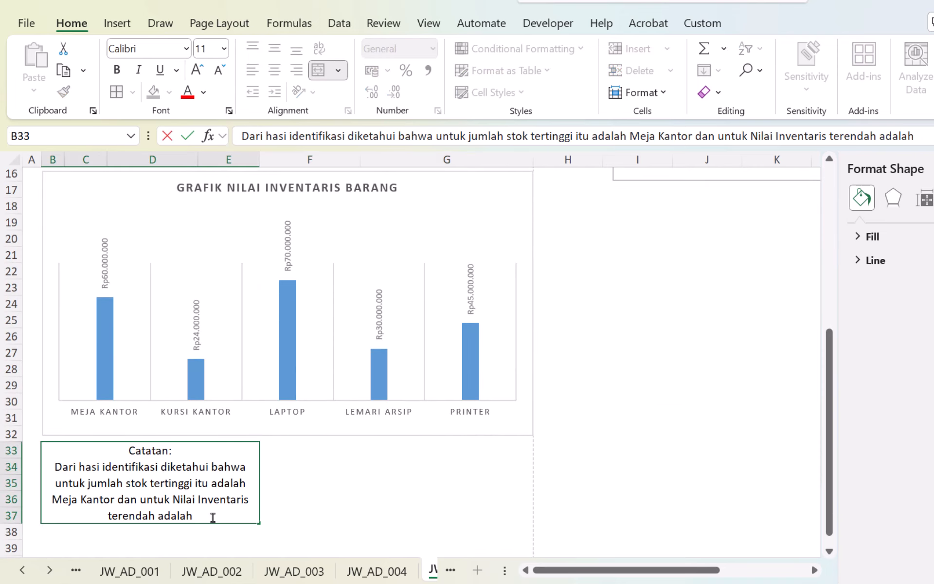
text(Kursi Kantor)
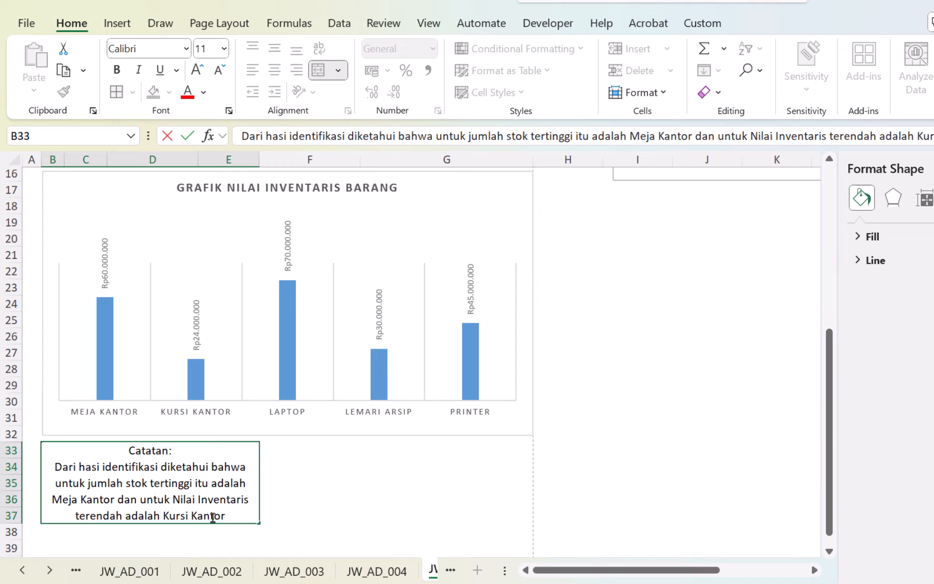
- Make the item names "Kursi Kantor" and "Meja Kantor" bold within the note text
drag(163, 514, 226, 523)
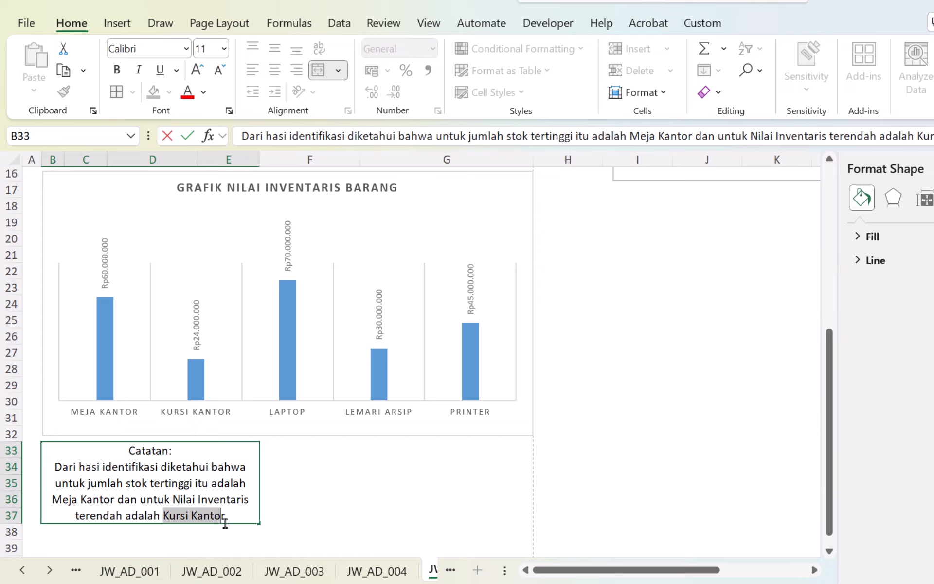
key(ctrl+b)
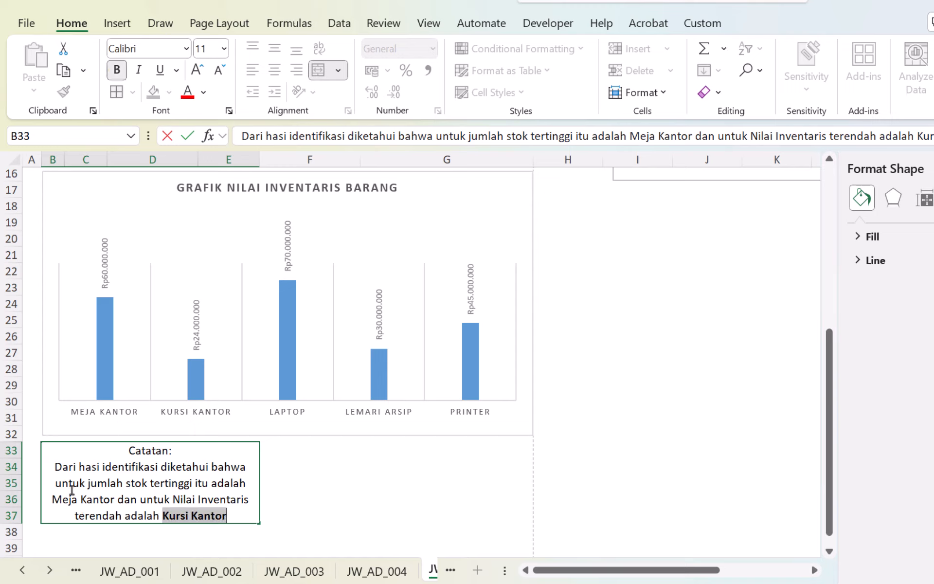
drag(54, 498, 113, 504)
key(ctrl+b)
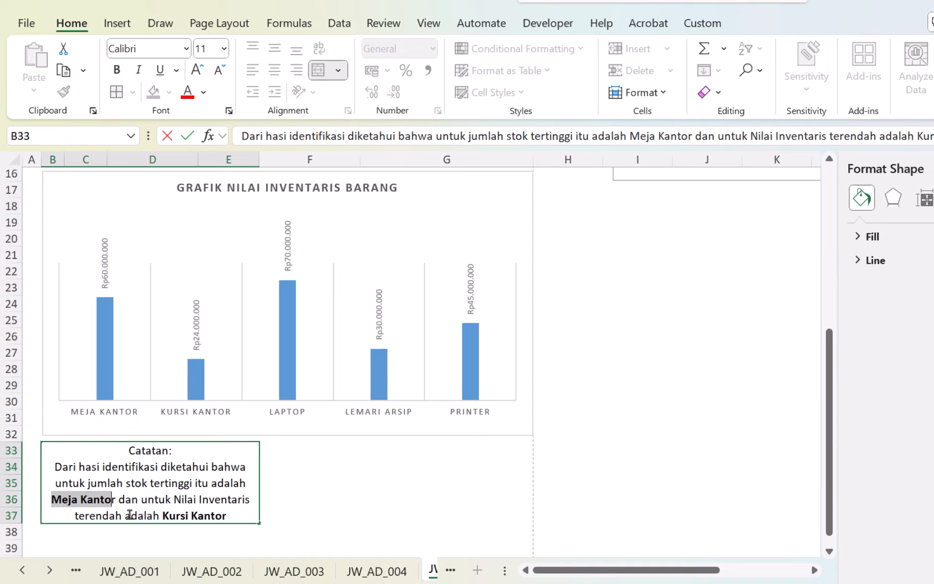
click(116, 500)
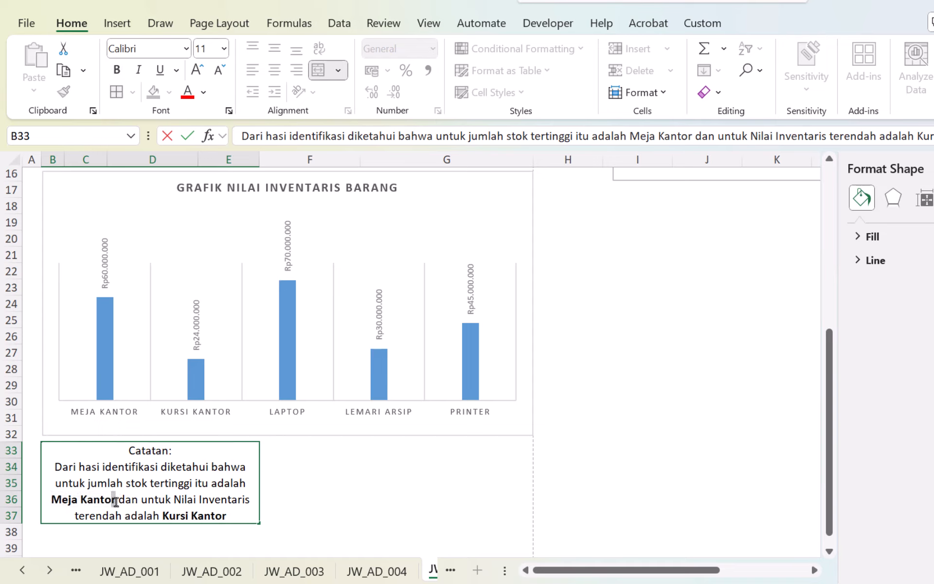
key(ctrl+b)
- Insert "dengan Jumlah 50 Pcs" in regular weight after "Meja Kantor" in the note
text(dengan jumla)
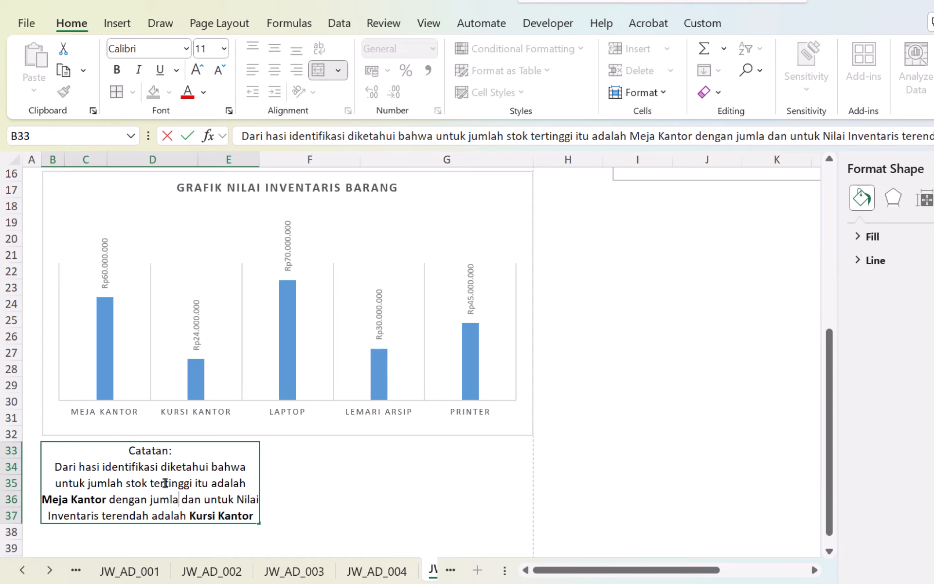
key(BackSpace)
key(BackSpace)
key(BackSpace)
key(BackSpace)
key(BackSpace)
text(Jumlah 50 )
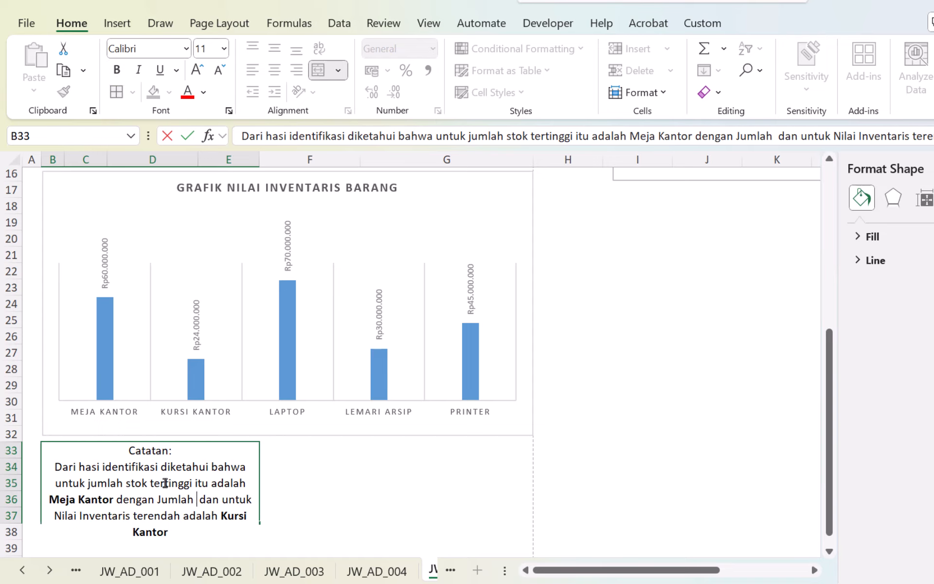
text(Pcs)
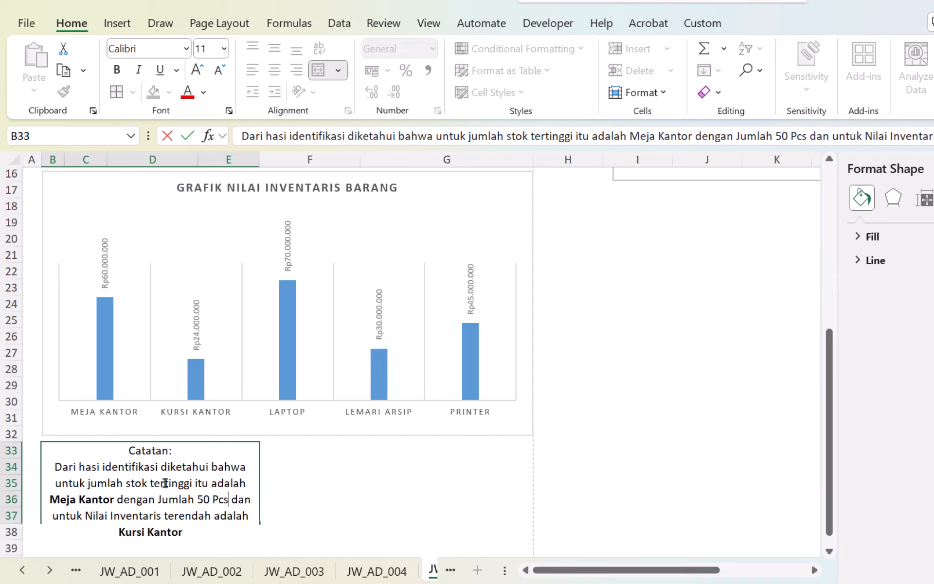
- Add "nilai Rp. 24 Juta." in regular weight after the bold "Kursi Kantor" at the end of the note
click(197, 533)
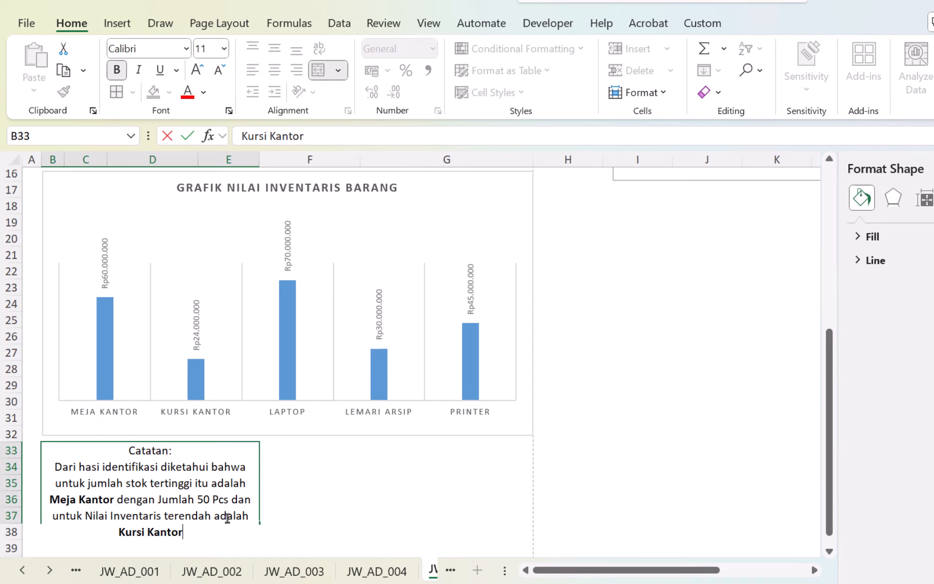
text(dengan)
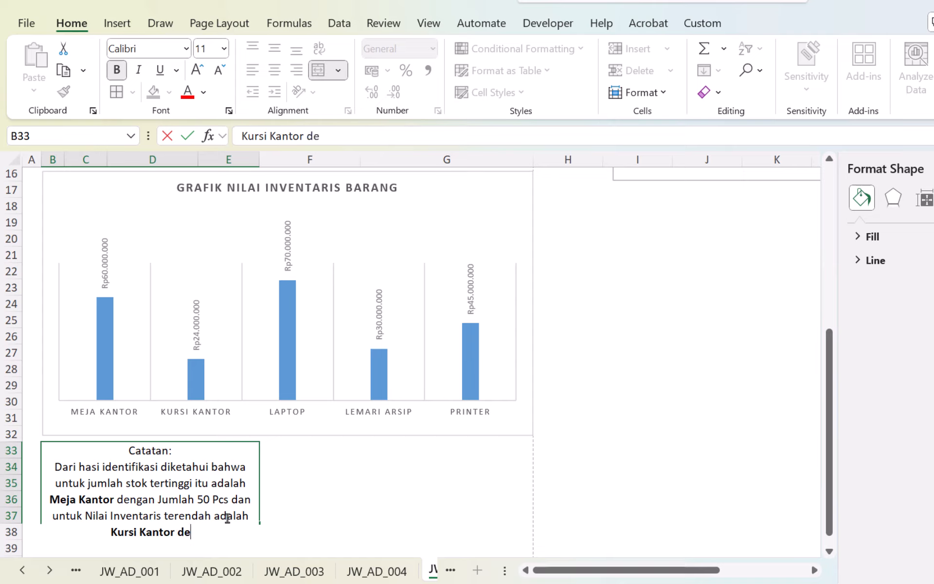
key(BackSpace)
key(BackSpace)
key(BackSpace)
key(BackSpace)
key(BackSpace)
key(BackSpace)
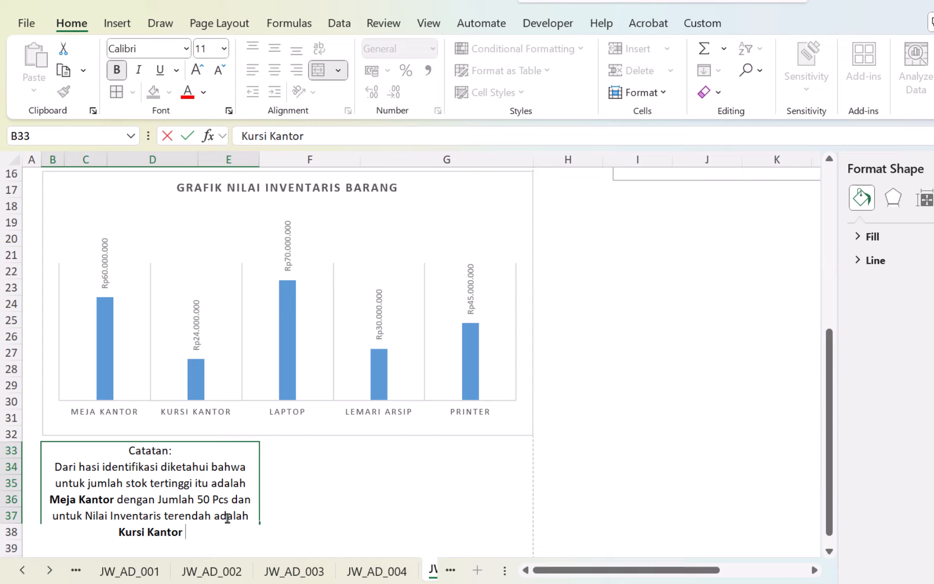
key(ctrl+b)
text(nilai)
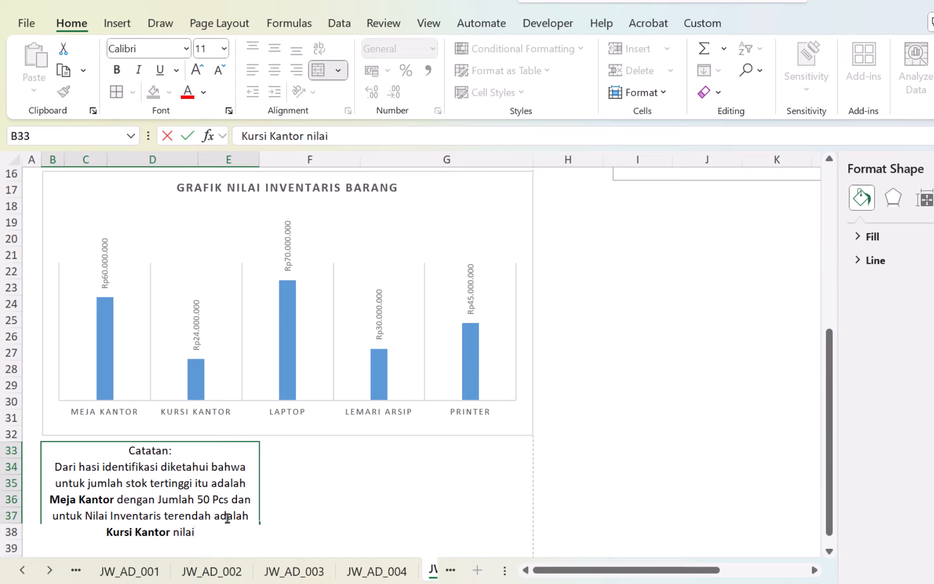
text( Rp. 25)
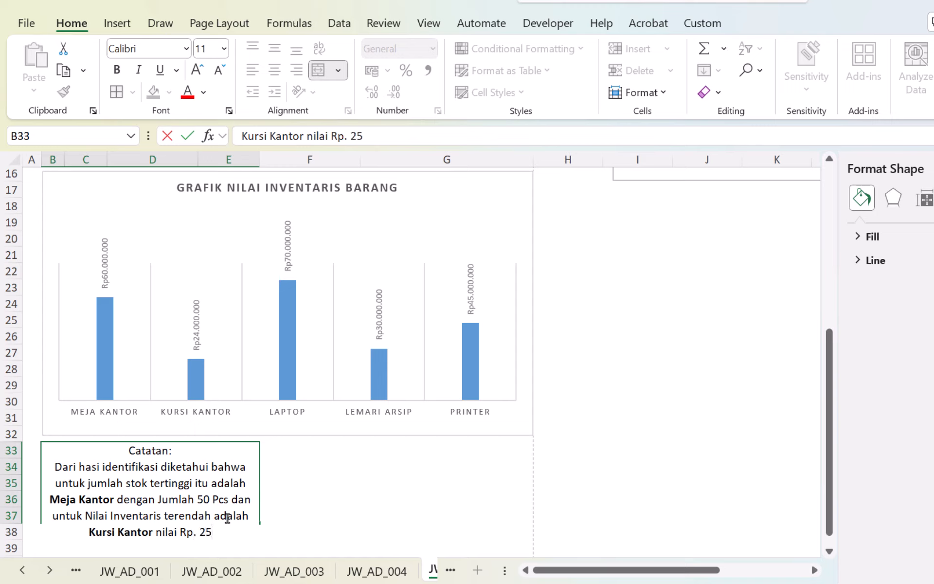
key(BackSpace)
text(4 Juta.)
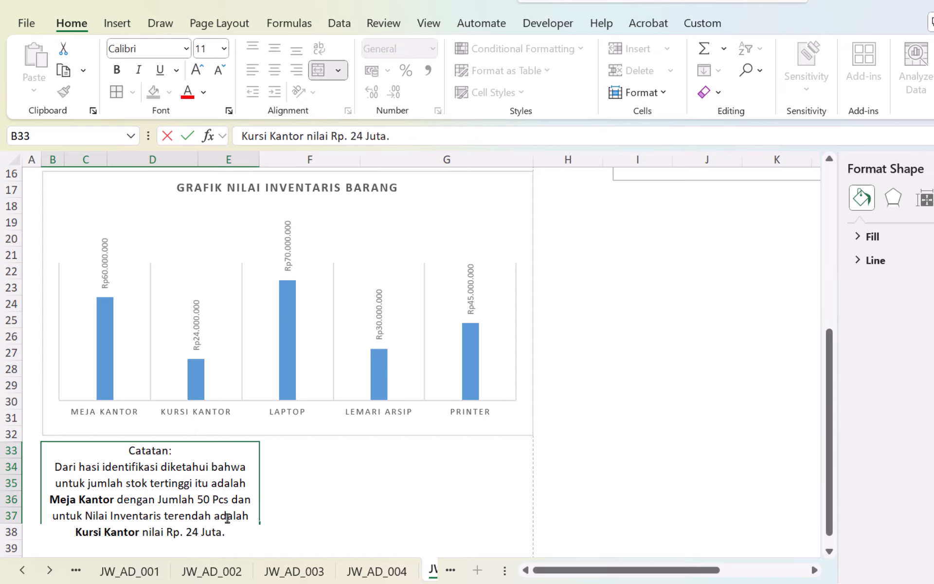